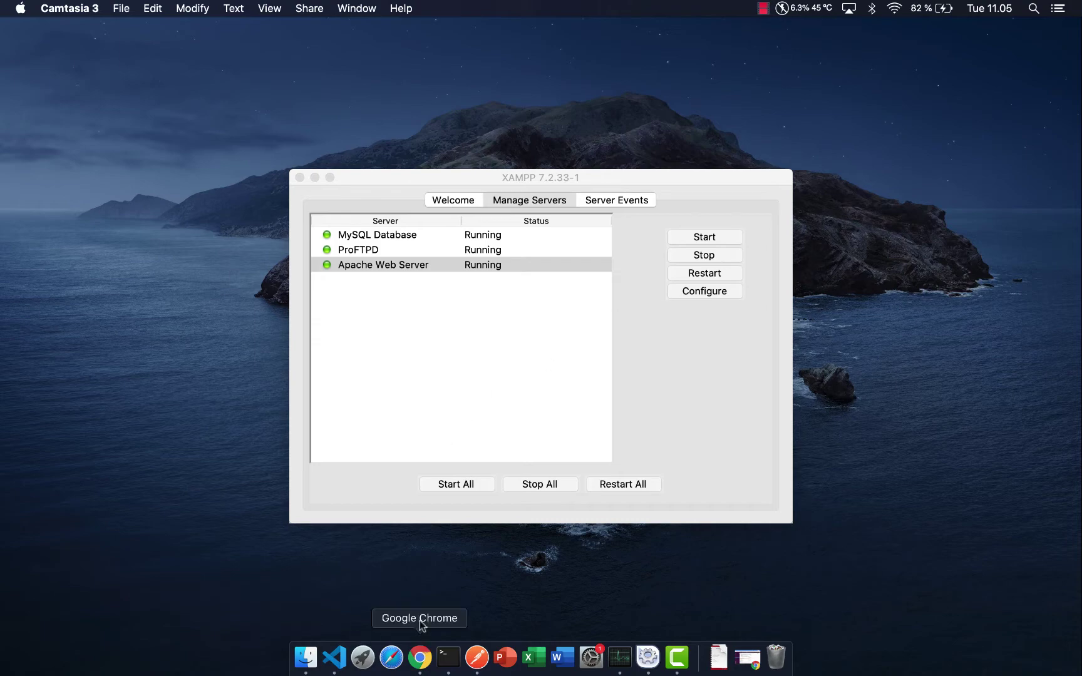
- Switch to Chrome, open the wordpress folder from the localhost index and look over the site's front page
key(super+Tab)
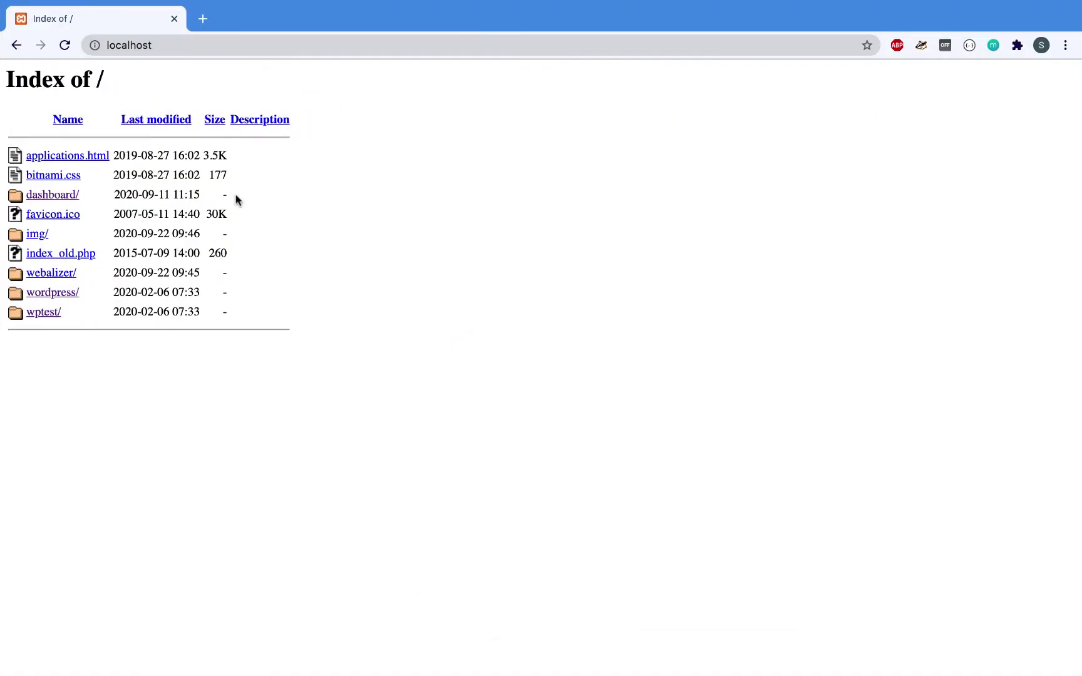
click(51, 293)
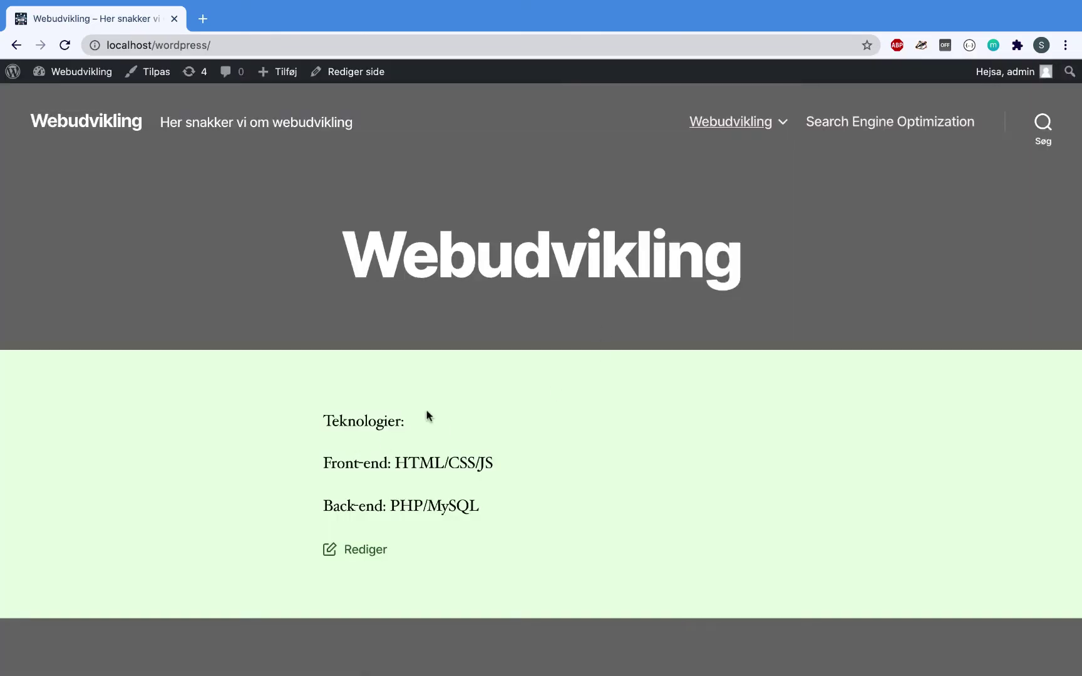
scroll(602, 390, down, 1)
scroll(601, 390, up, 1)
- Switch to the XAMPP manager, minimize its window and return to Chrome
key(super+Tab)
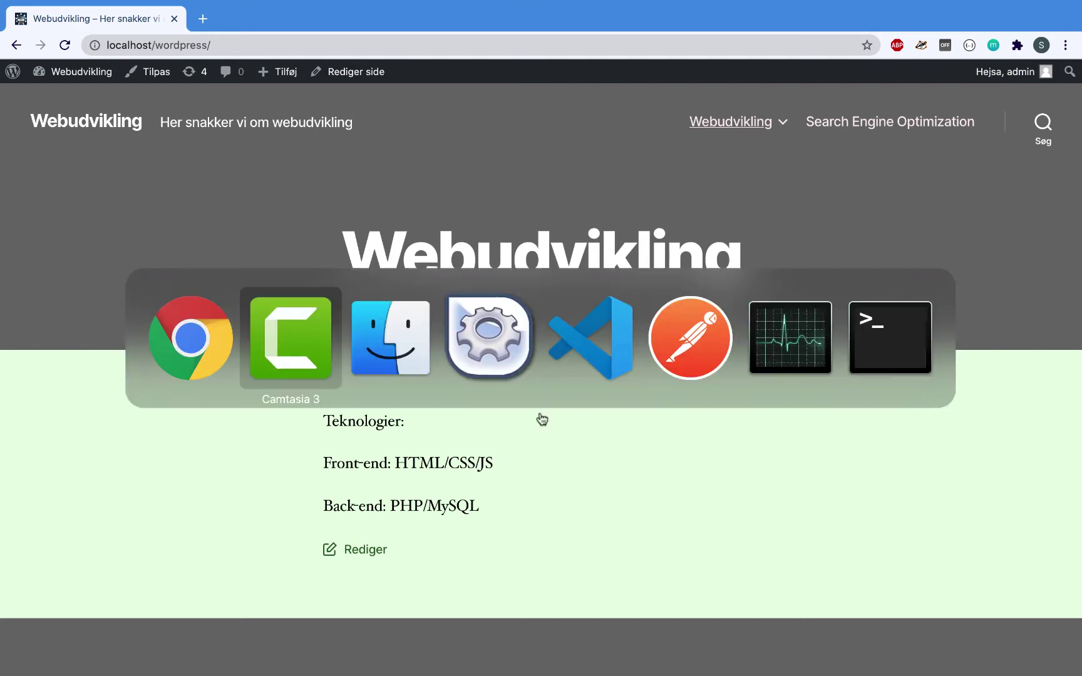
key(super+Tab)
key(super+Tab)
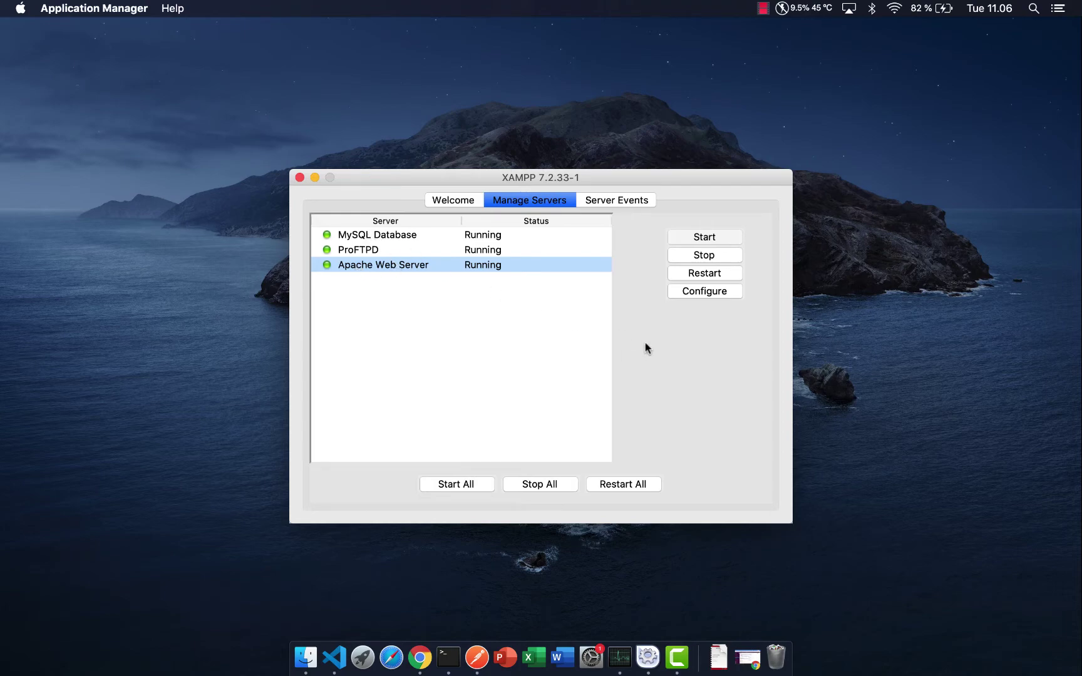
click(315, 178)
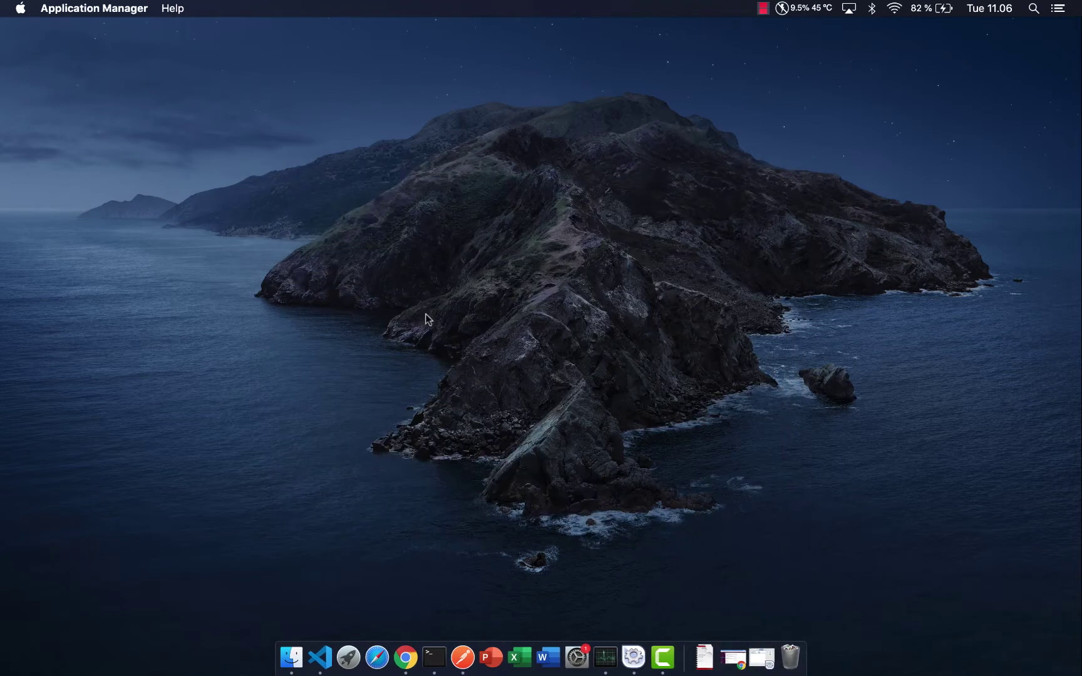
key(super+Tab)
- Go back to the localhost index and reopen the WordPress site from its folder
scroll(119, 318, left, 5)
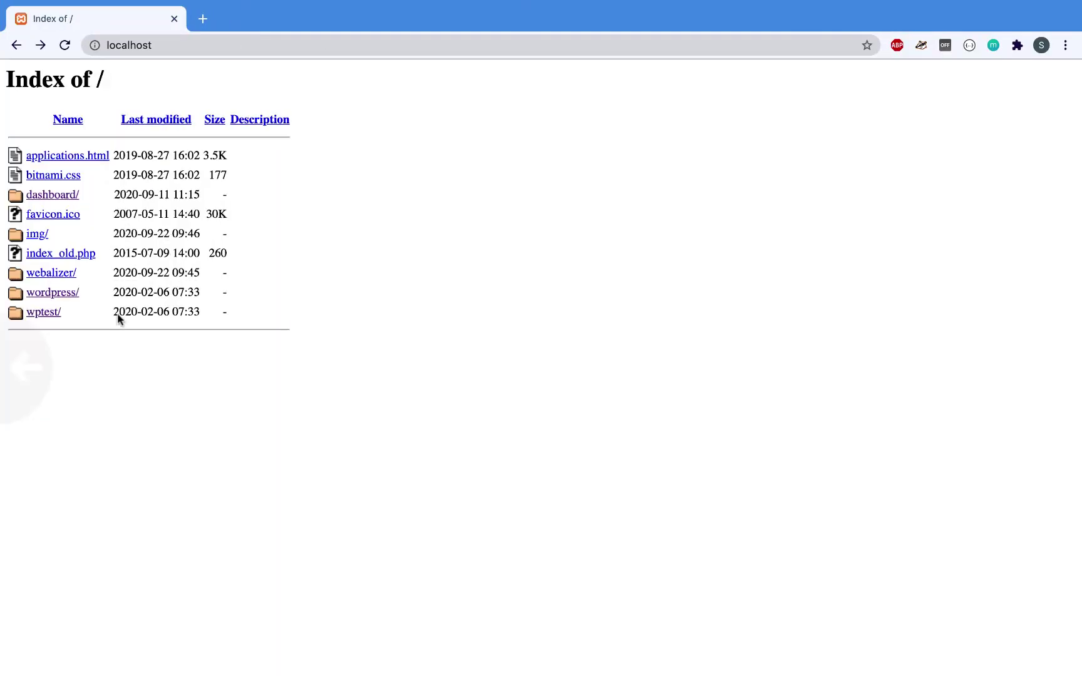
click(144, 48)
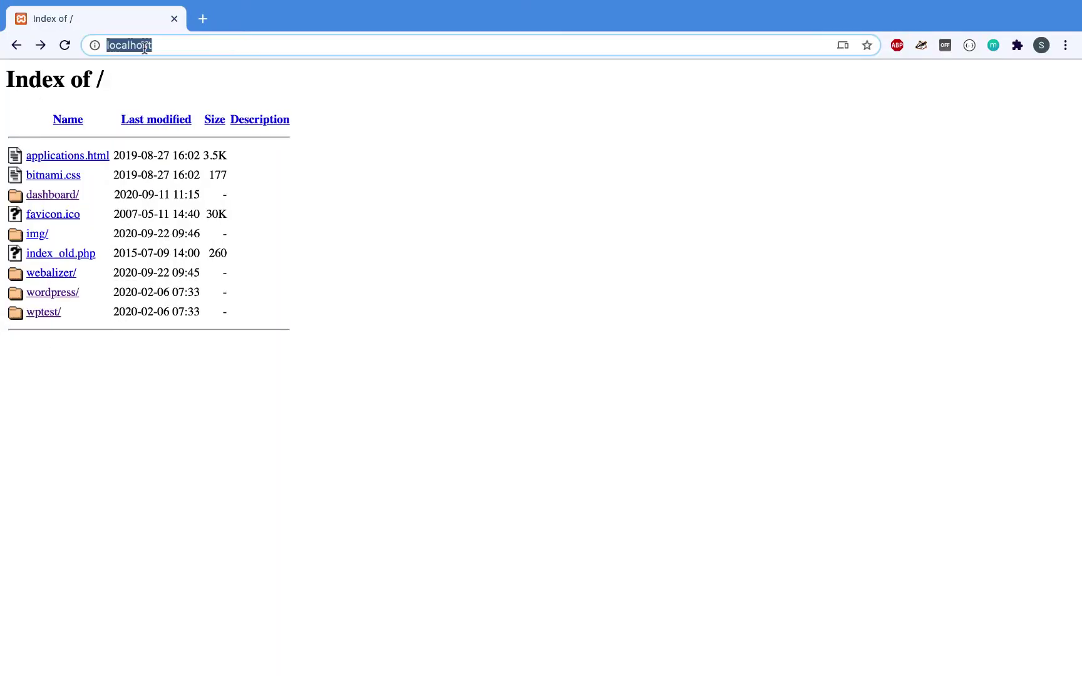
click(158, 47)
click(35, 293)
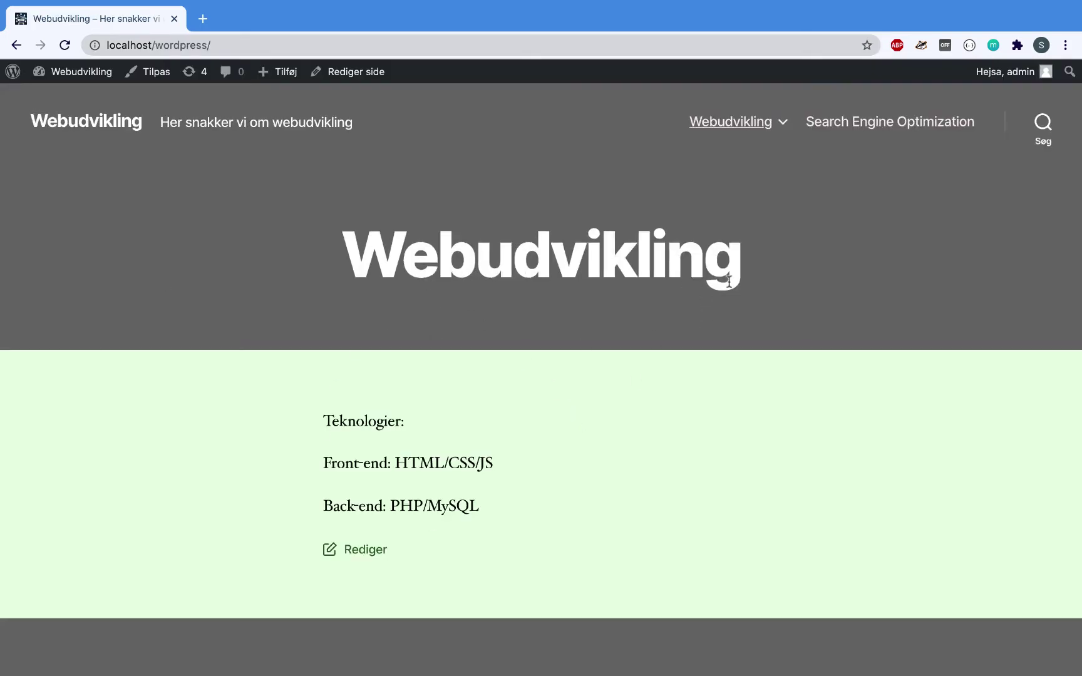
- Look at the Webudvikling submenu, open the Search Engine Optimization page and look through its content
mouse_move(732, 127)
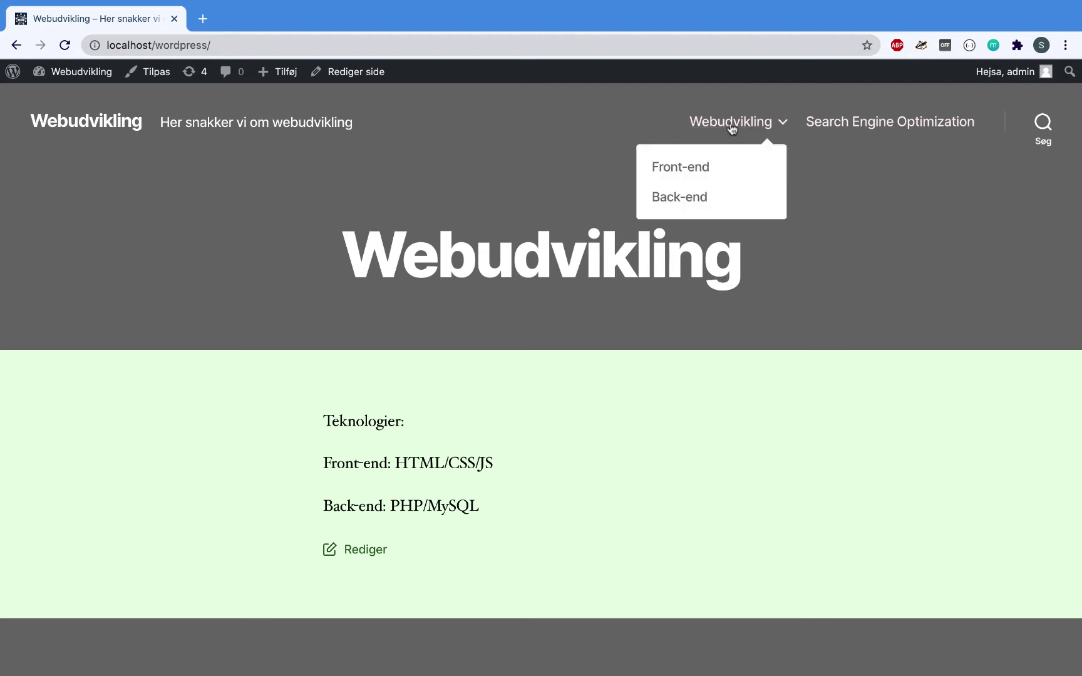
click(878, 122)
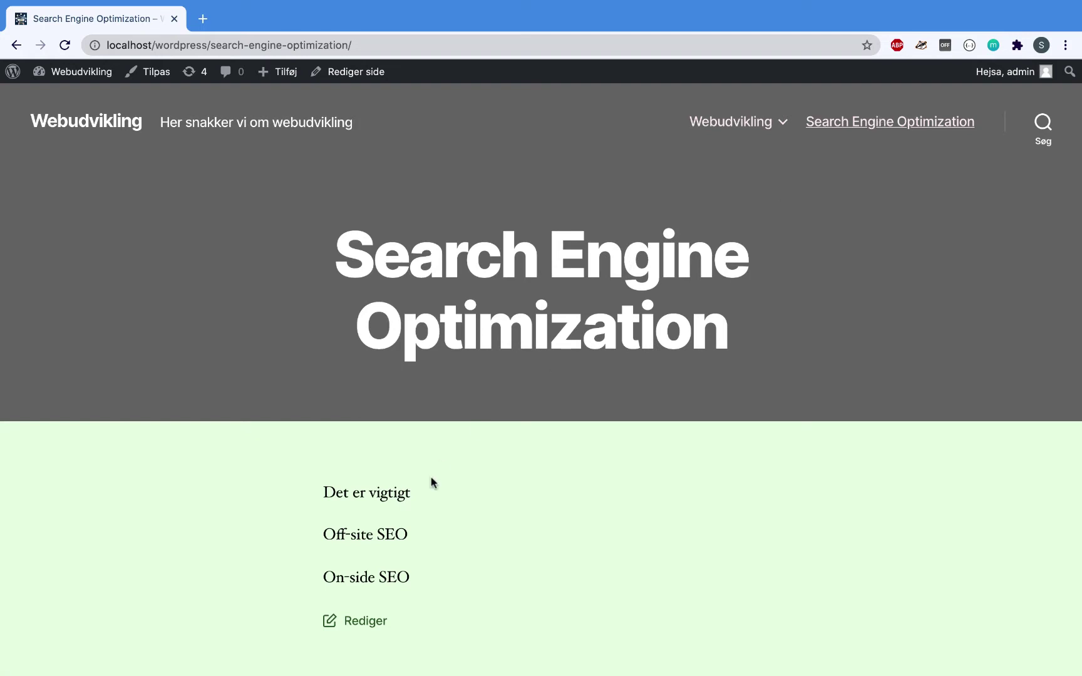
scroll(433, 482, down, 3)
scroll(604, 343, up, 3)
mouse_move(714, 122)
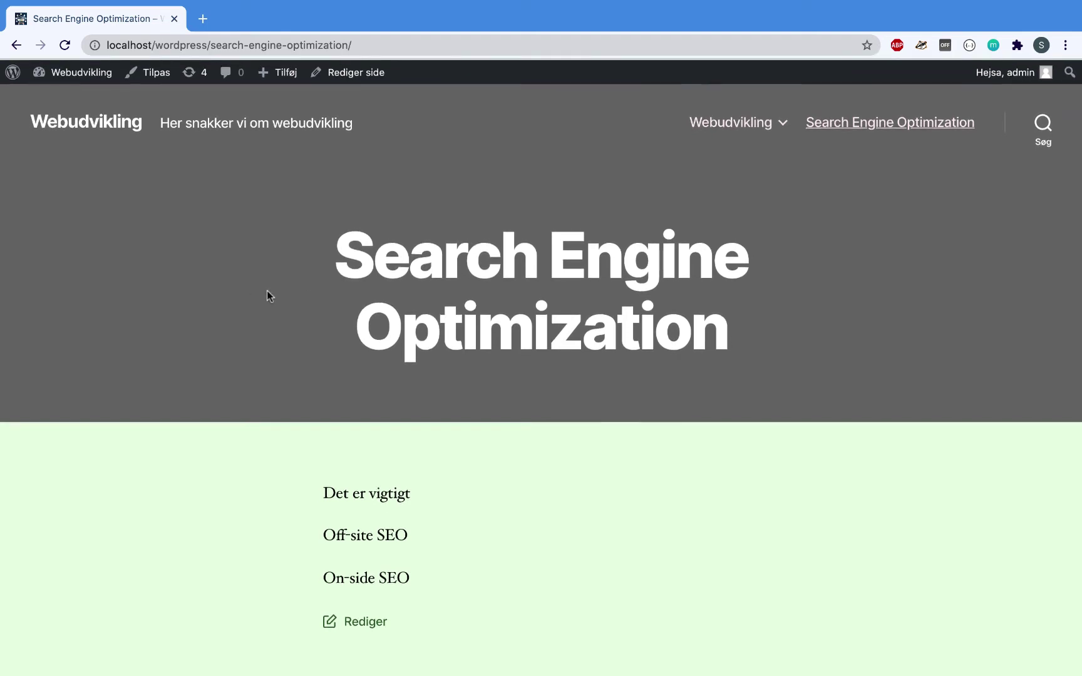
scroll(388, 485, down, 2)
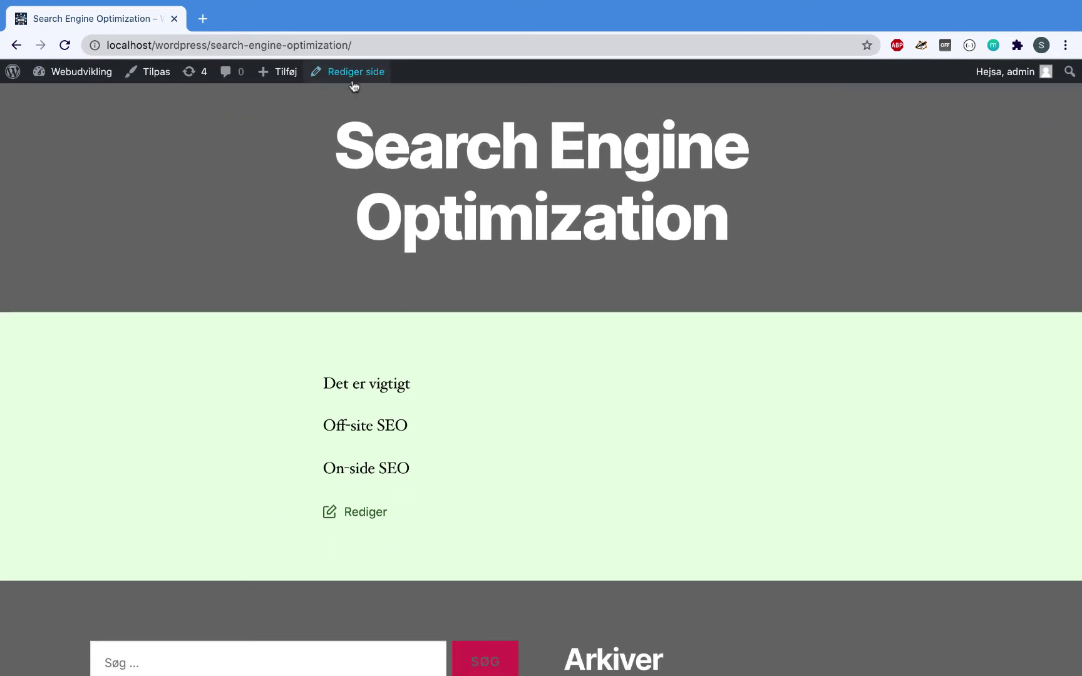
scroll(352, 253, up, 2)
- Open the WordPress dashboard, load the public site in a second browser tab and return to the dashboard
click(57, 72)
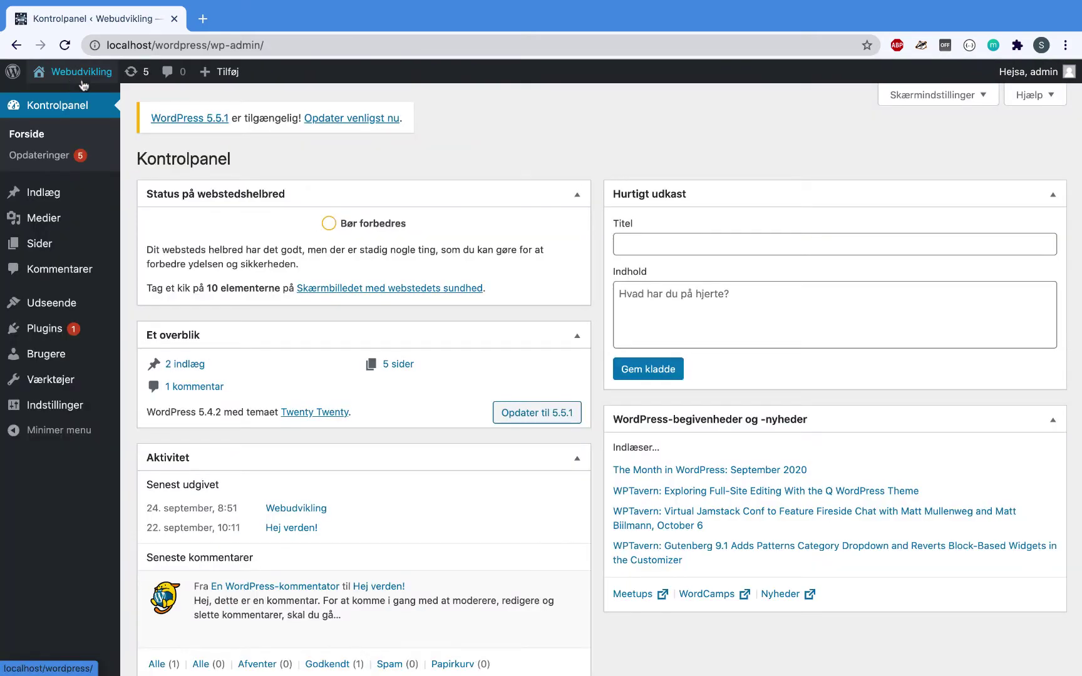
mouse_move(82, 87)
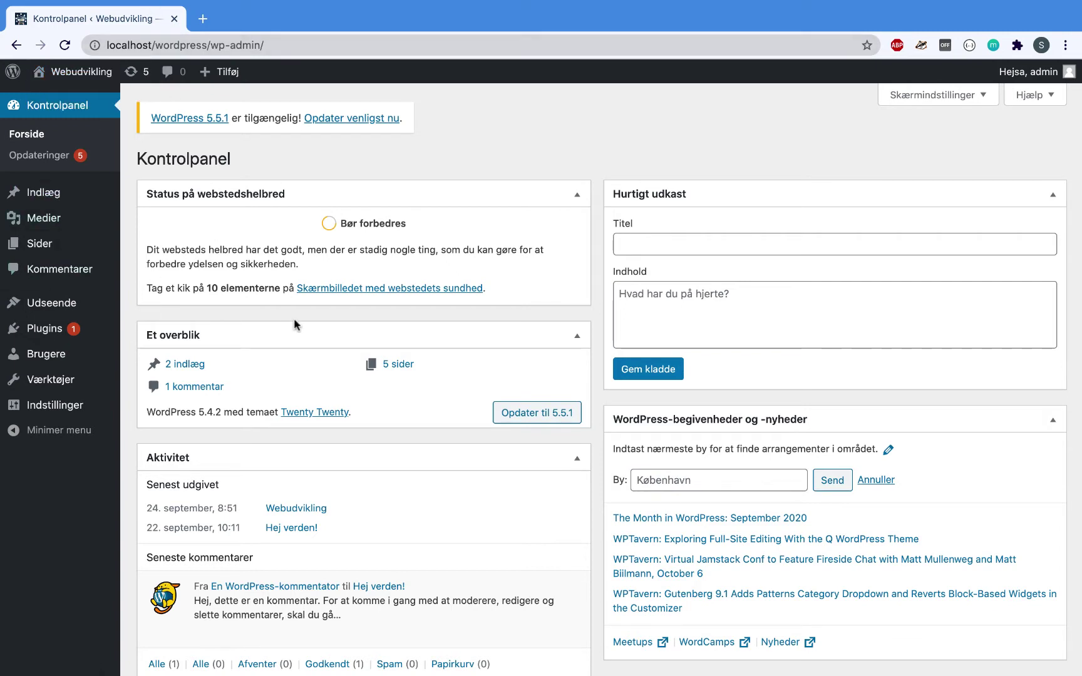
scroll(295, 320, down, 1)
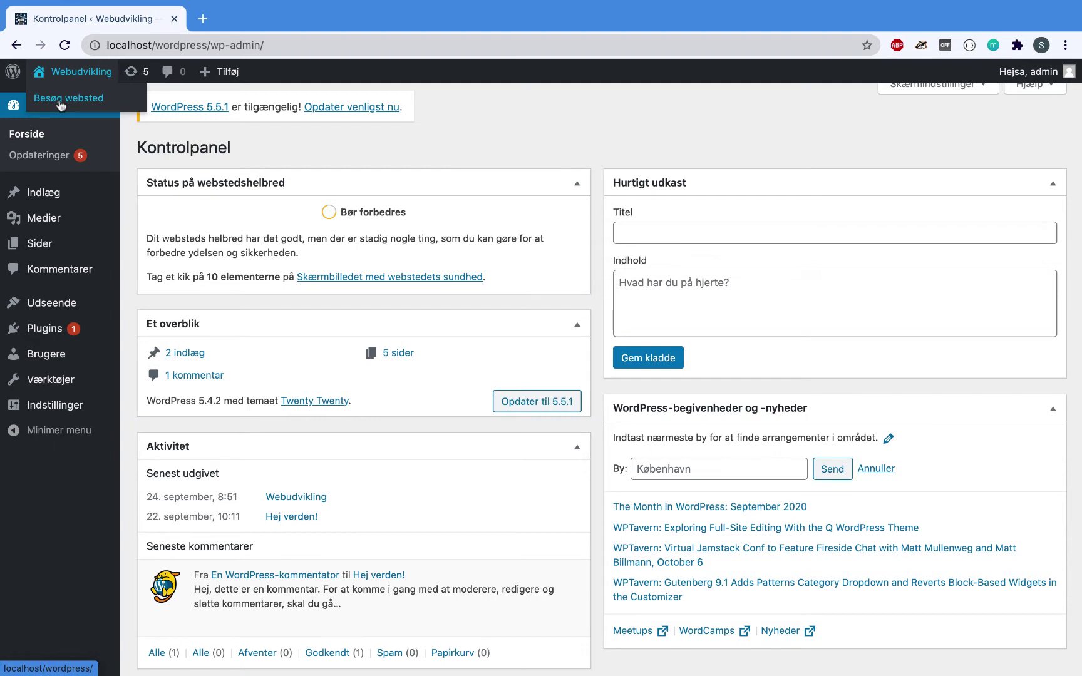
super+click(60, 105)
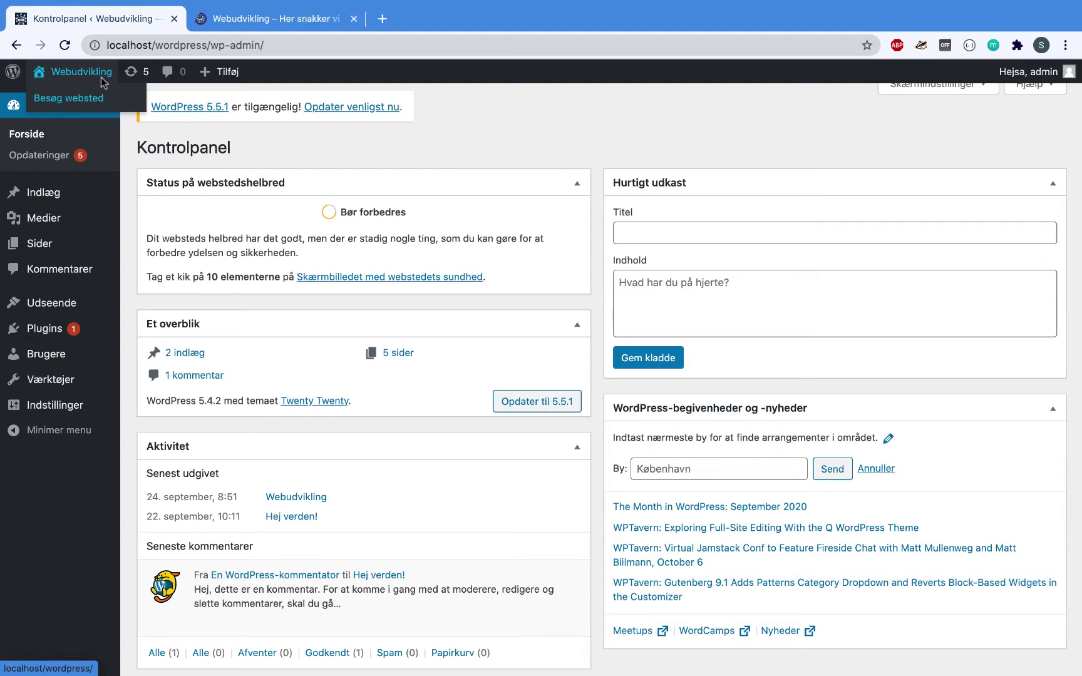
click(241, 18)
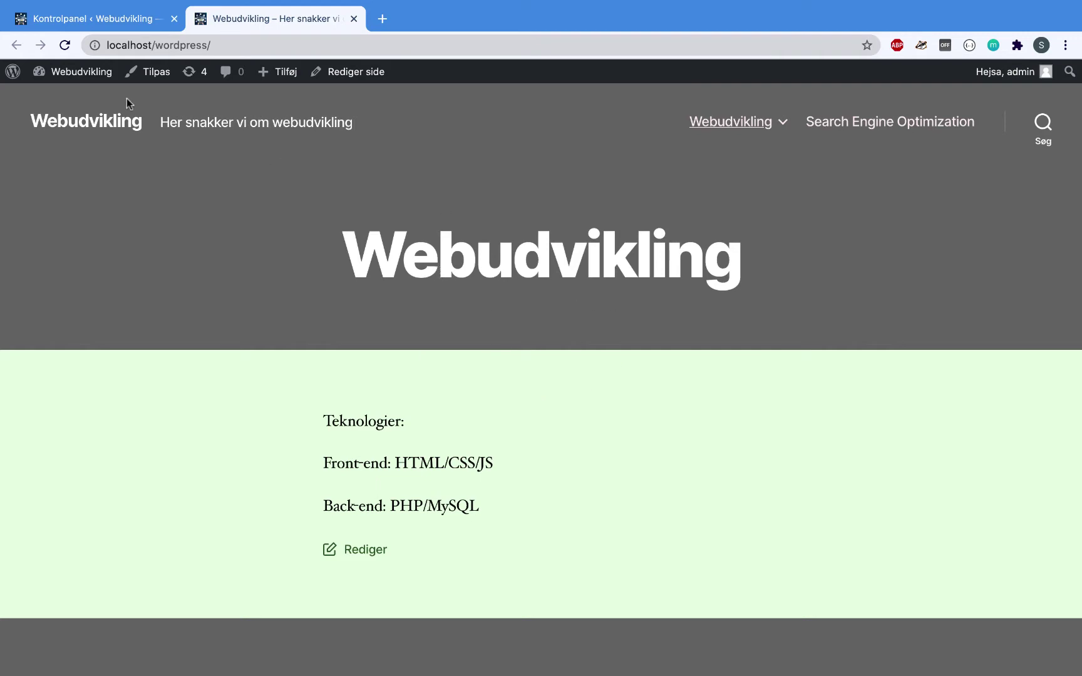
click(122, 24)
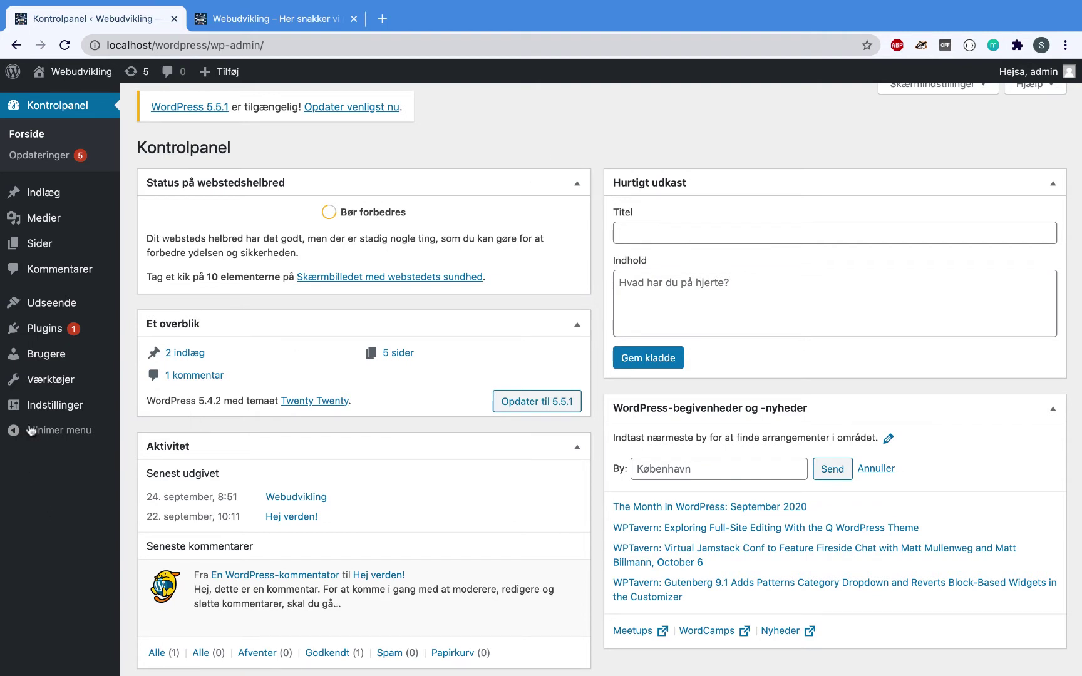
- Review the list of all pages and the structure and settings of the Top Menu
click(39, 249)
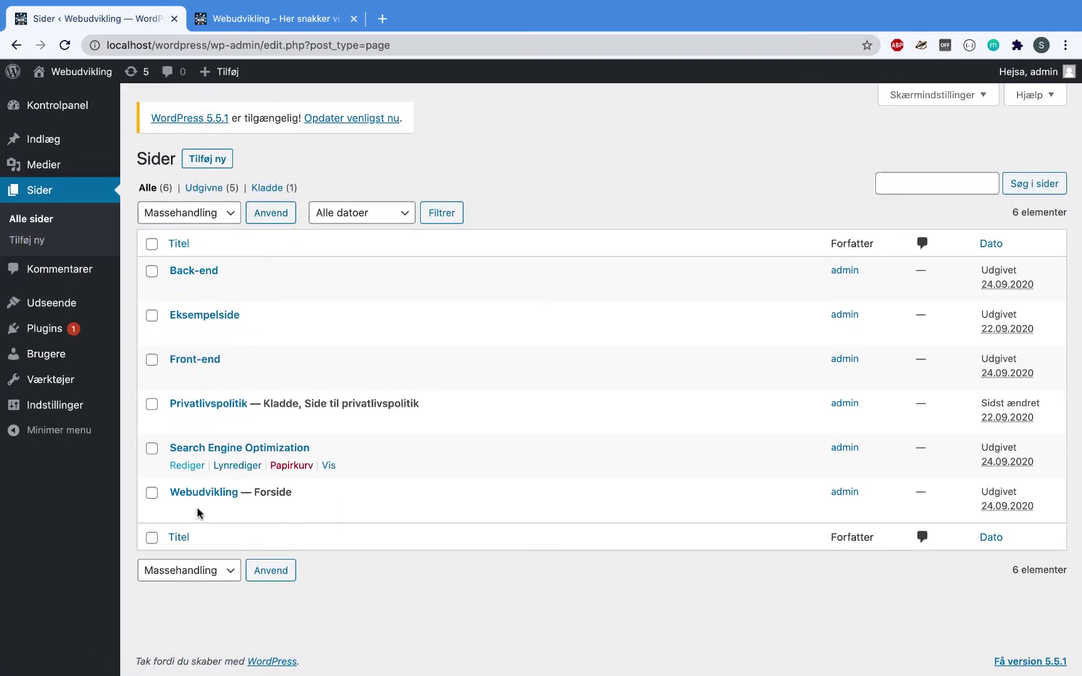
mouse_move(40, 304)
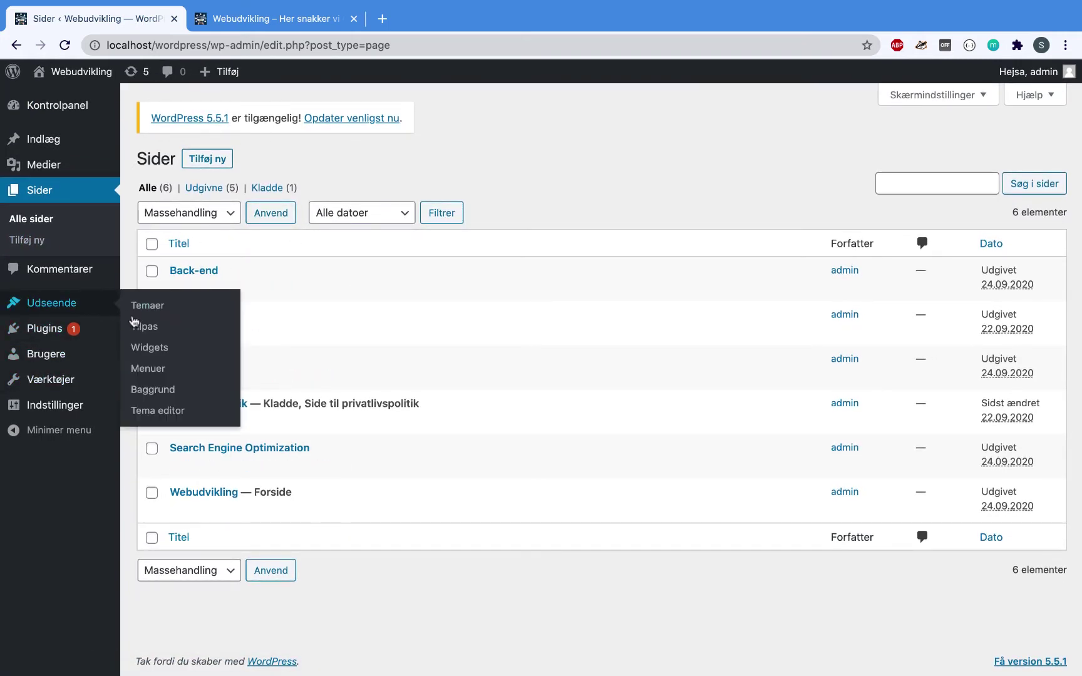
click(151, 375)
scroll(317, 410, down, 2)
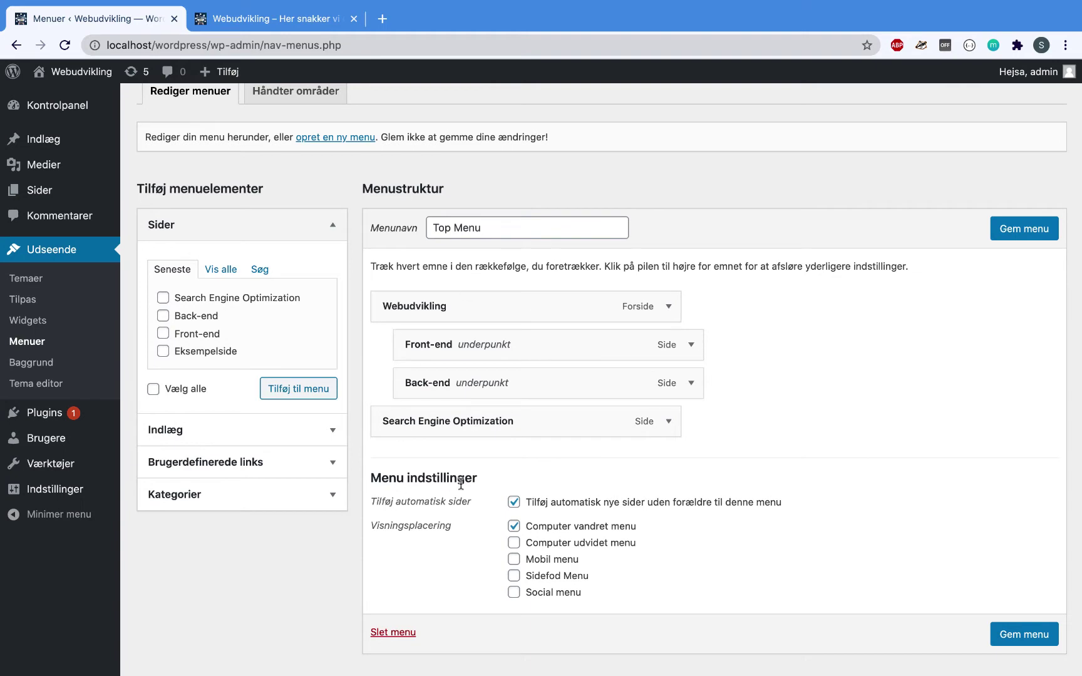
scroll(461, 380, up, 3)
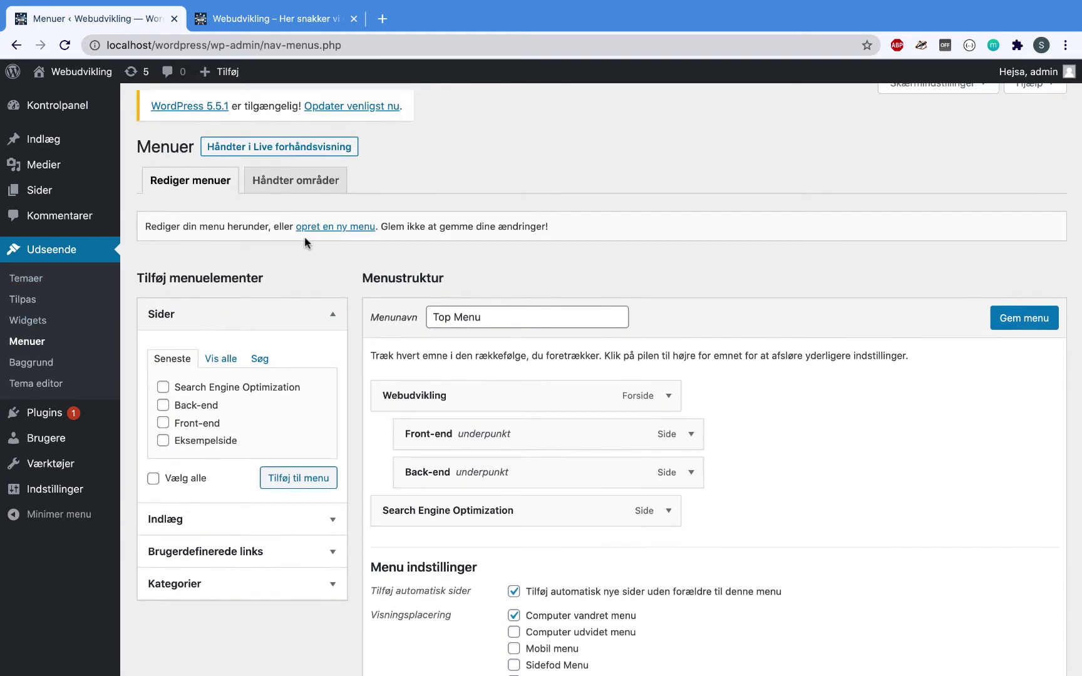
- Open the Back-end page in the editor and view its published version in the site tab
click(41, 191)
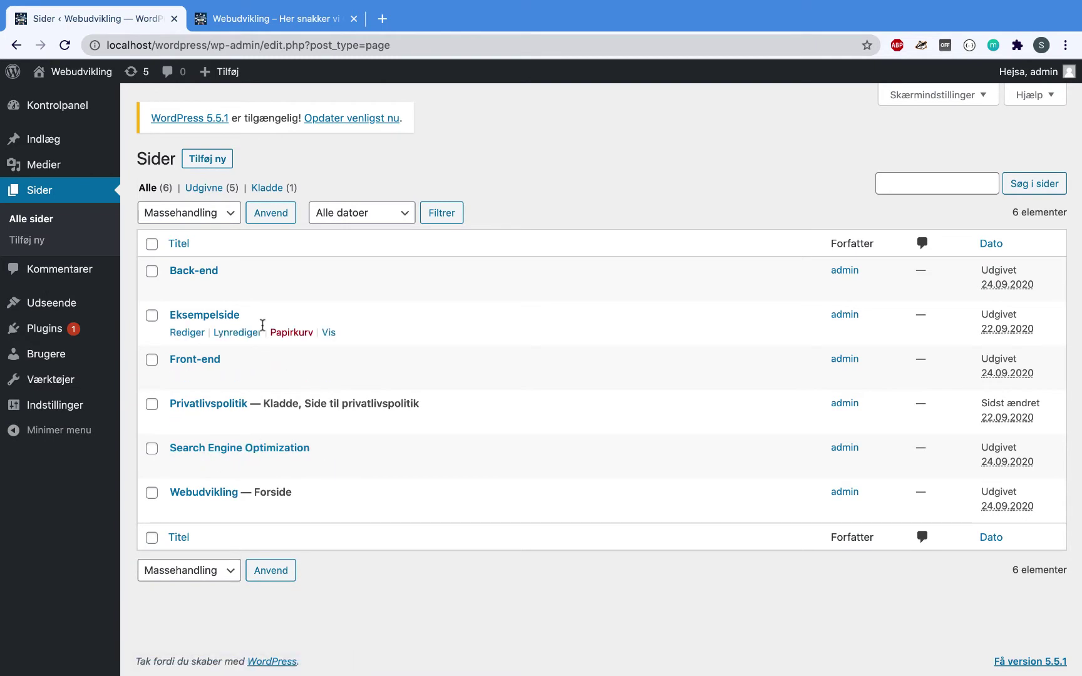
click(178, 271)
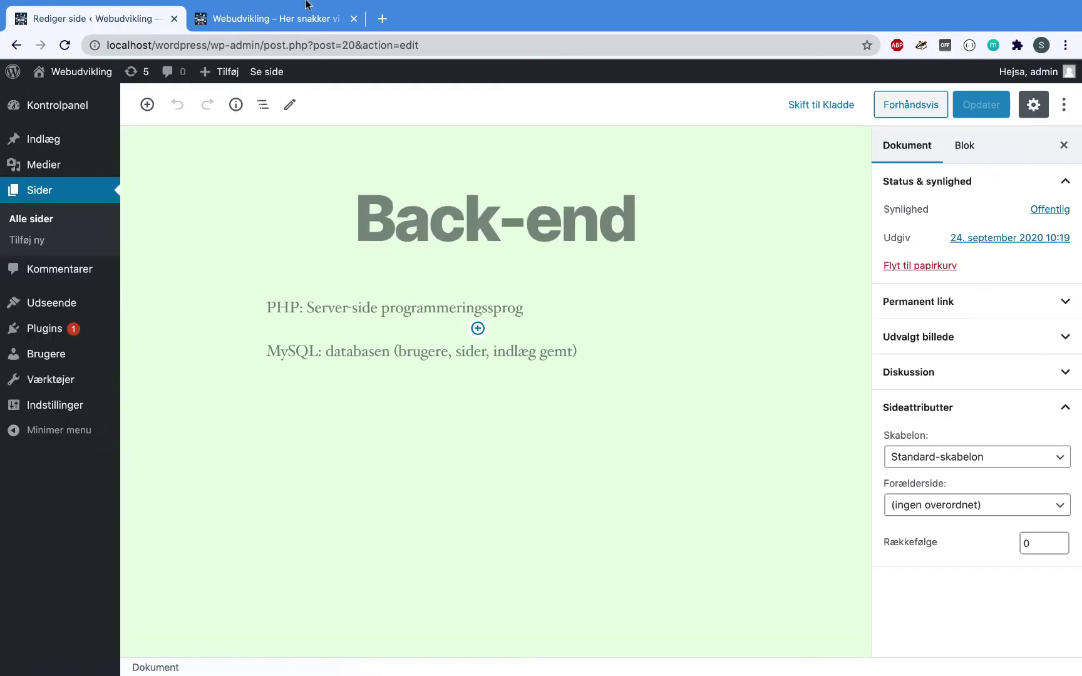
click(307, 8)
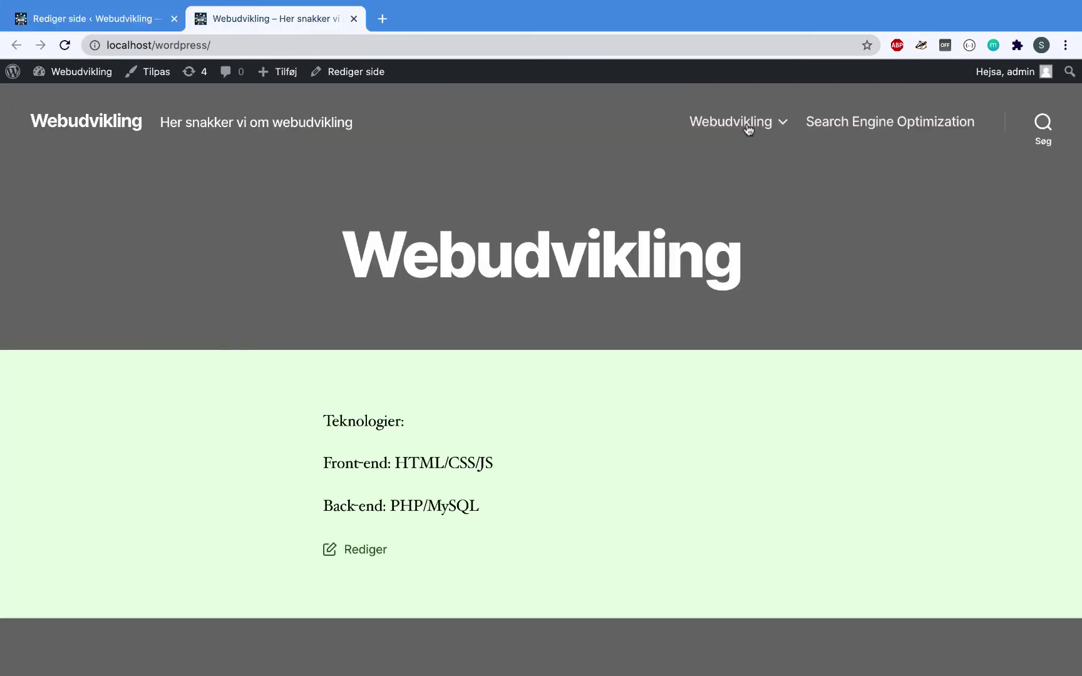
mouse_move(748, 128)
click(679, 198)
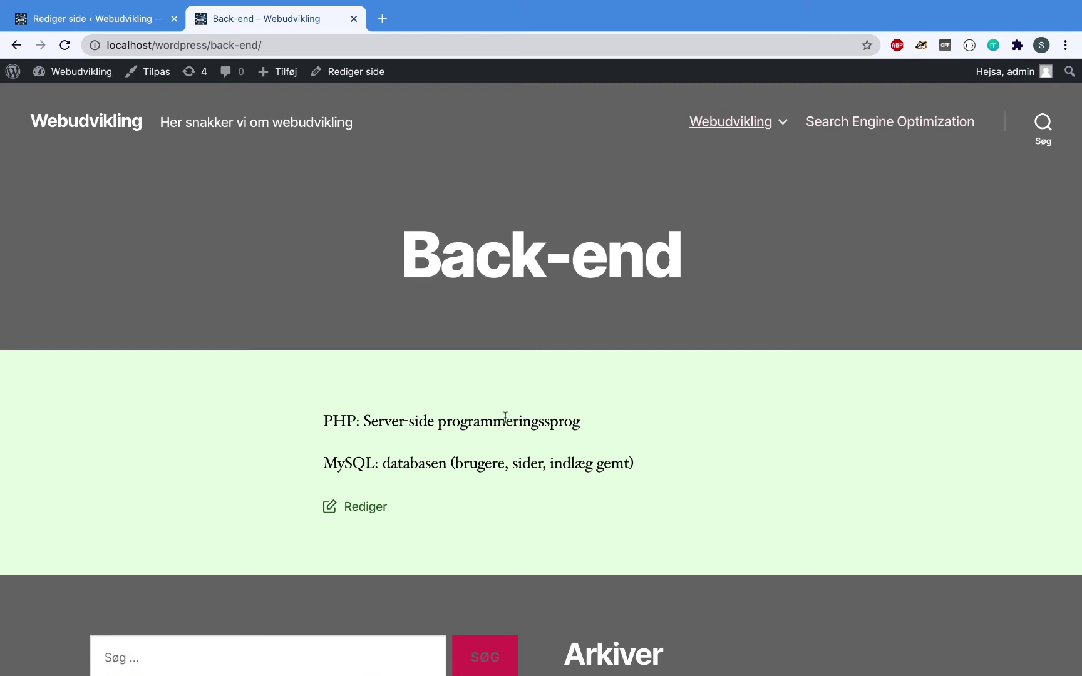
scroll(470, 478, down, 2)
scroll(490, 358, up, 2)
- View the published Front-end page and return to the Back-end page through the site navigation
mouse_move(738, 139)
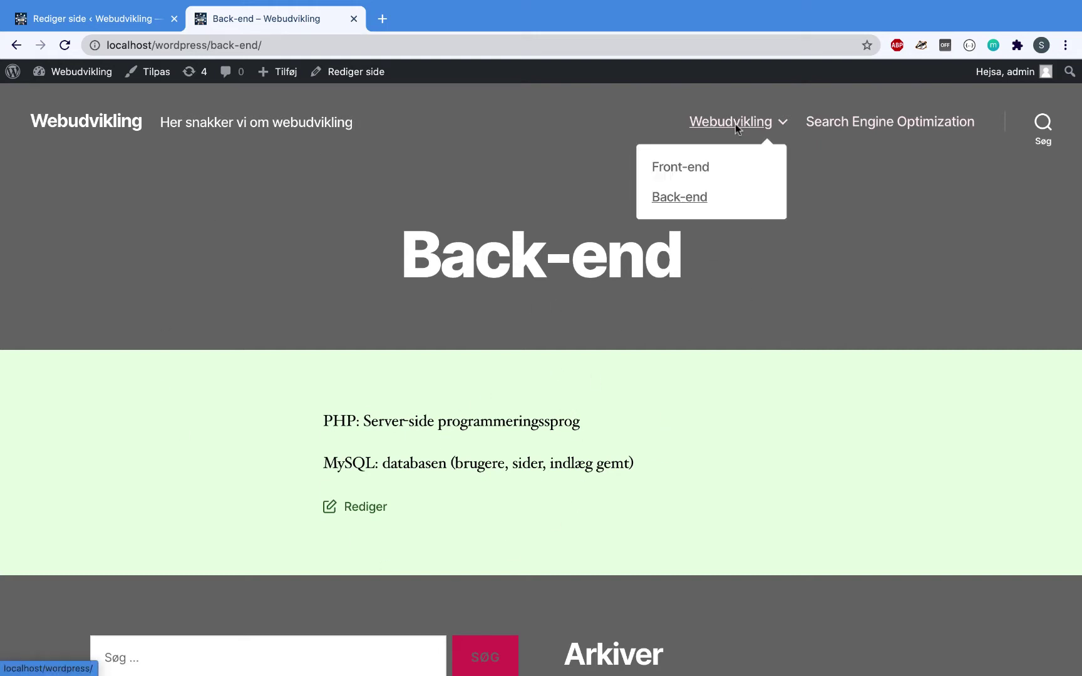
click(688, 167)
scroll(664, 290, down, 4)
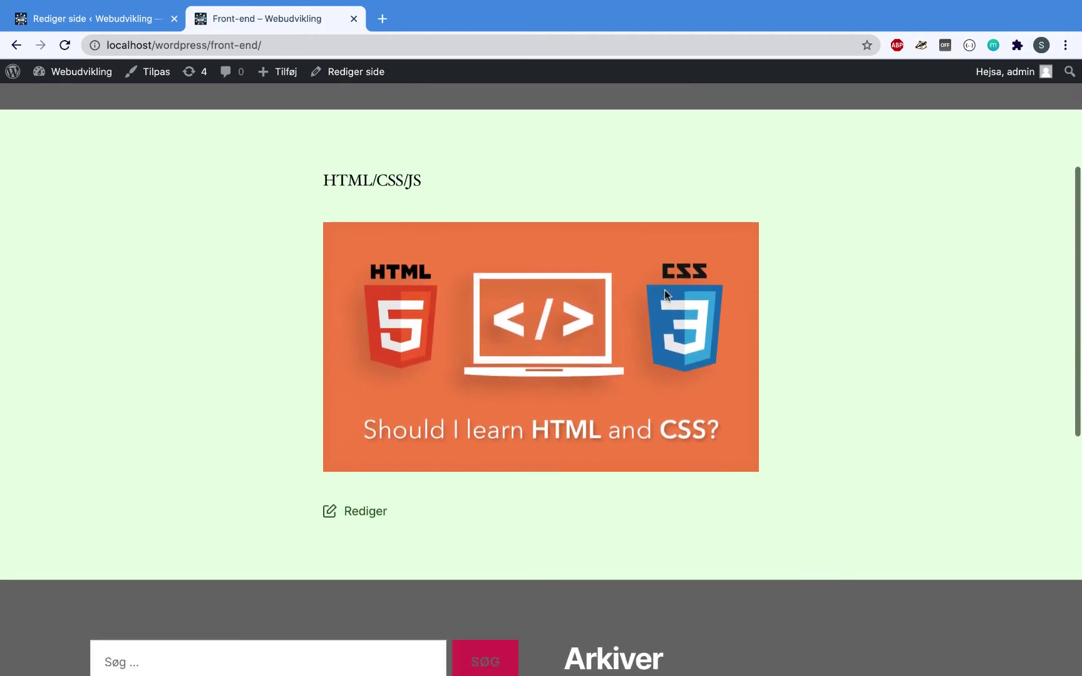
scroll(628, 338, up, 4)
mouse_move(731, 123)
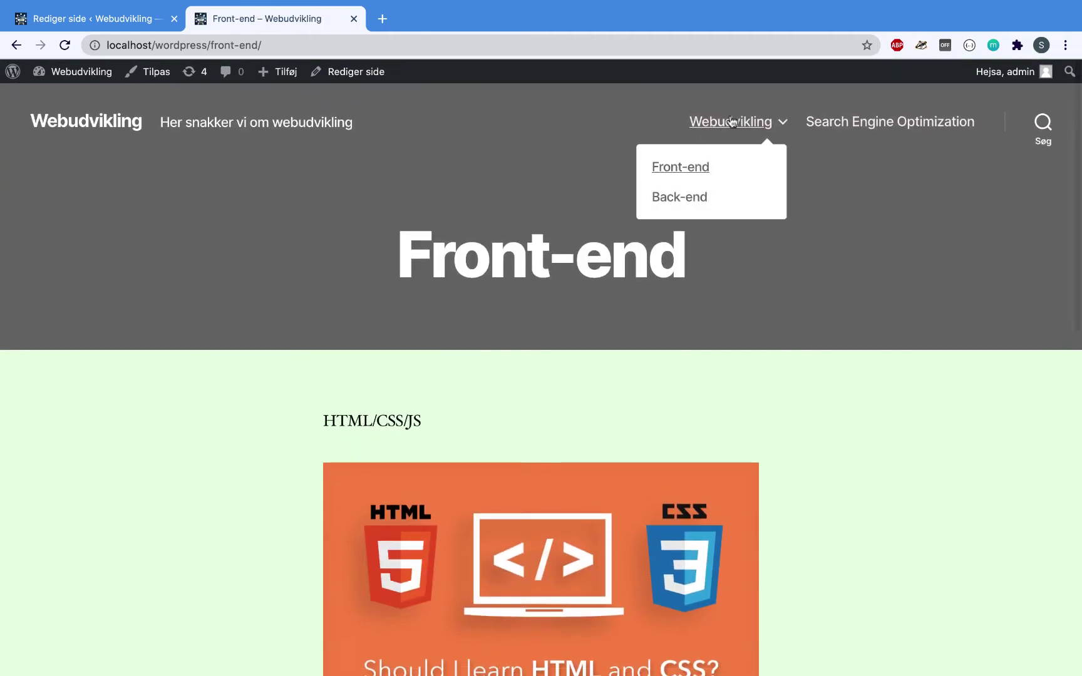
click(676, 199)
- Return to the WordPress admin and search the plugins available for installation for "woocommerce"
click(74, 20)
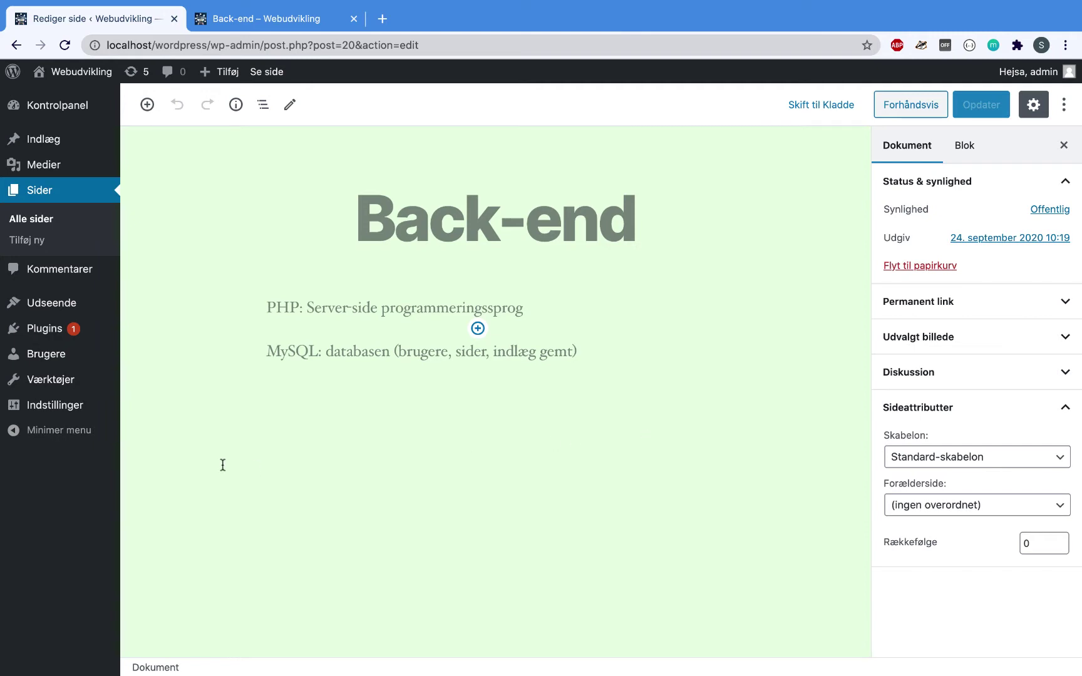
click(42, 331)
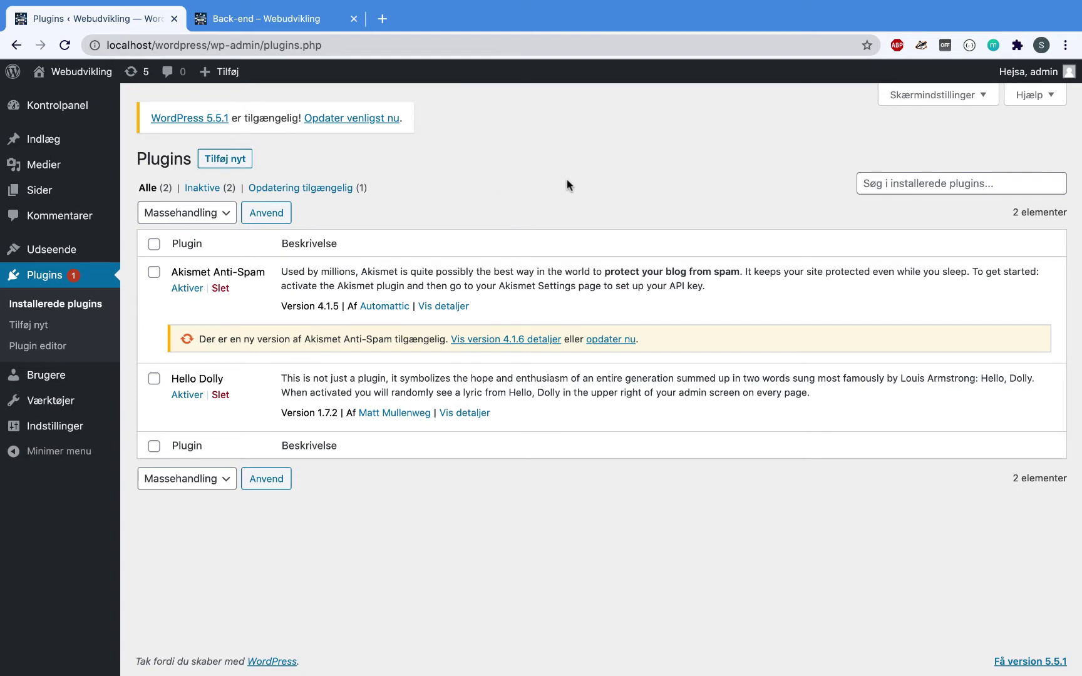
click(227, 164)
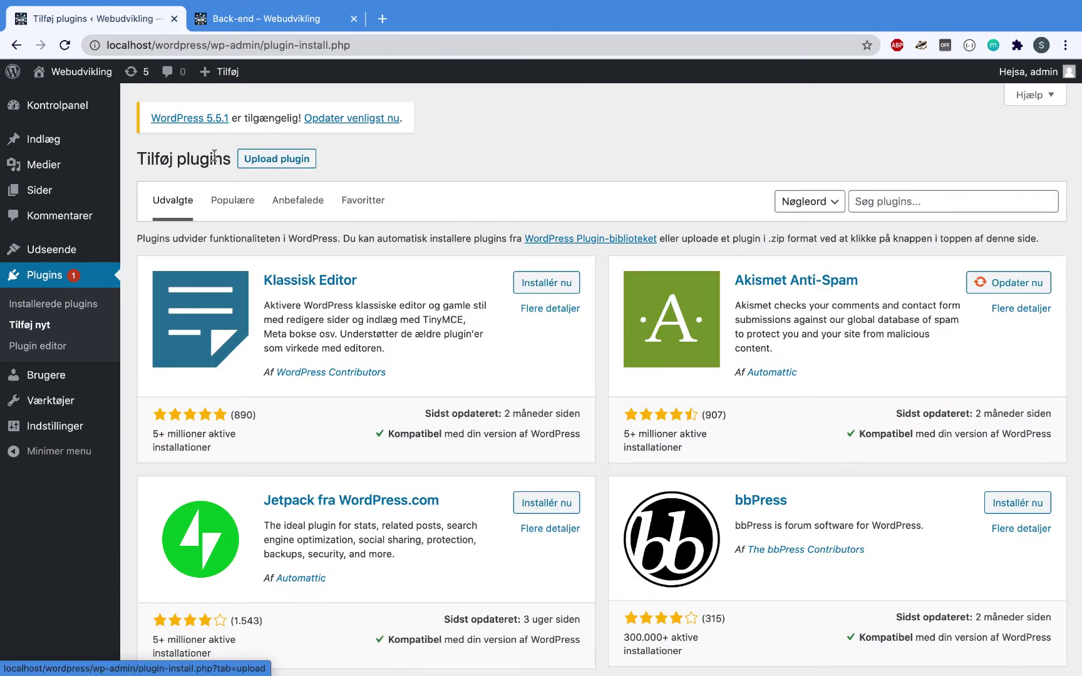
click(902, 199)
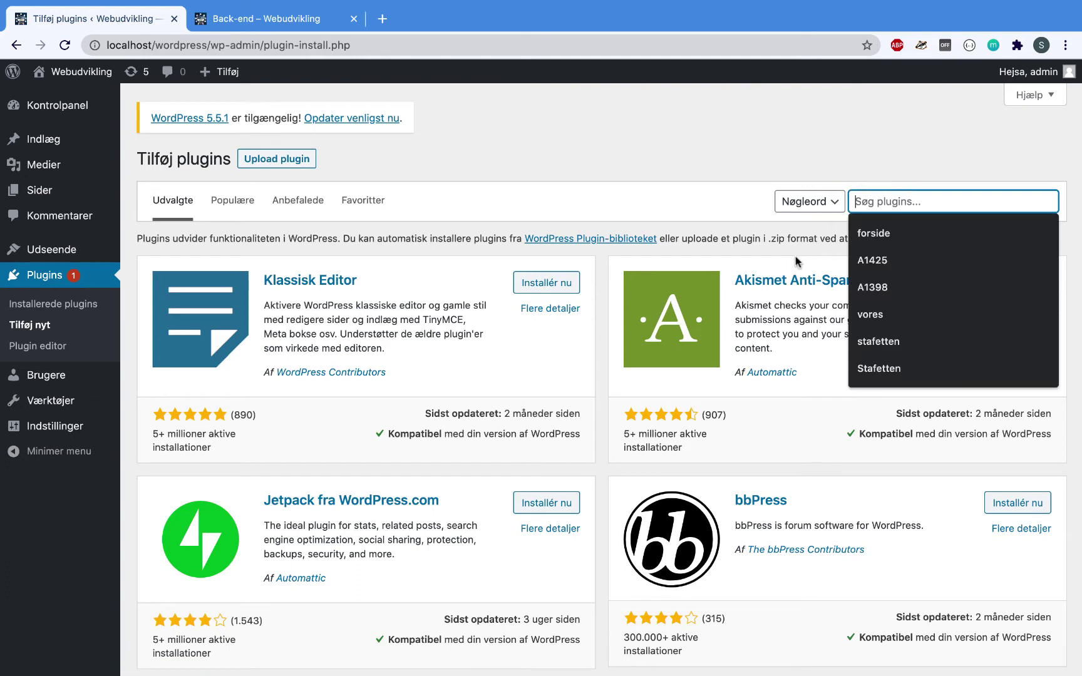
key(Escape)
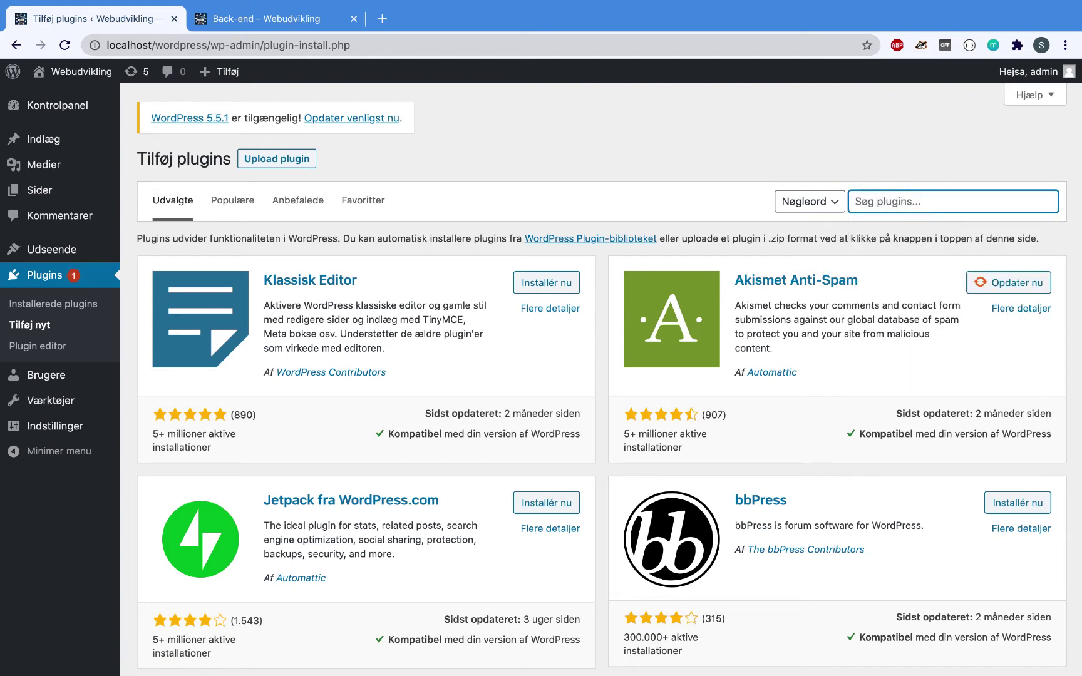
text(woocommerce)
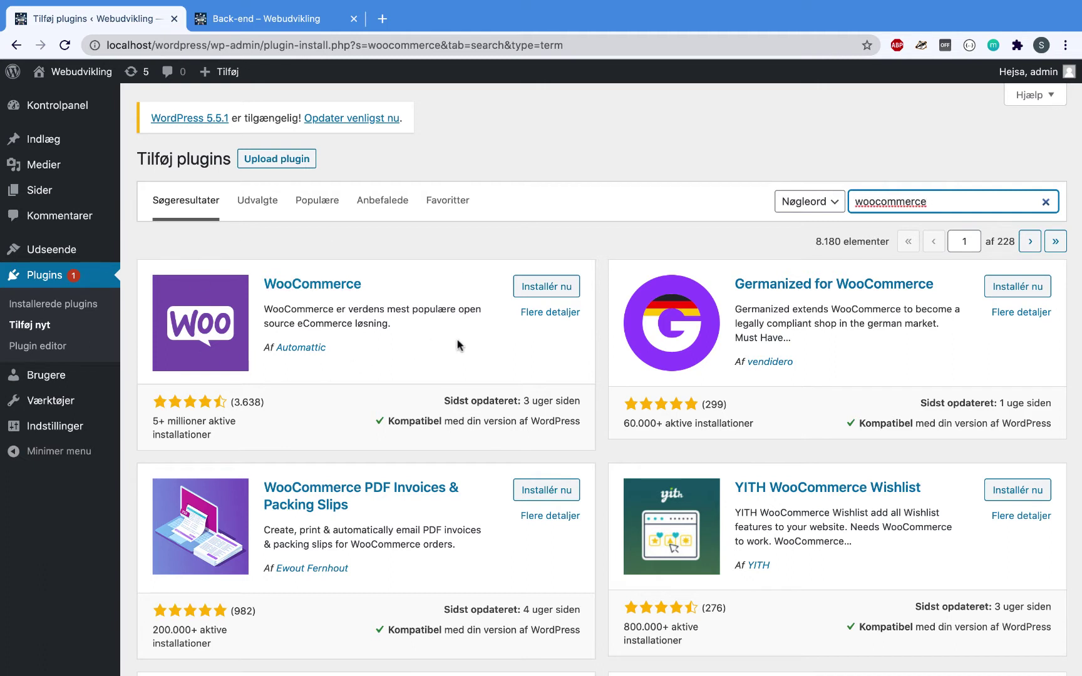
- Search the plugins available for installation for "seo"
key(BackSpace)
key(BackSpace)
key(BackSpace)
key(BackSpace)
key(BackSpace)
key(BackSpace)
key(BackSpace)
text(seo)
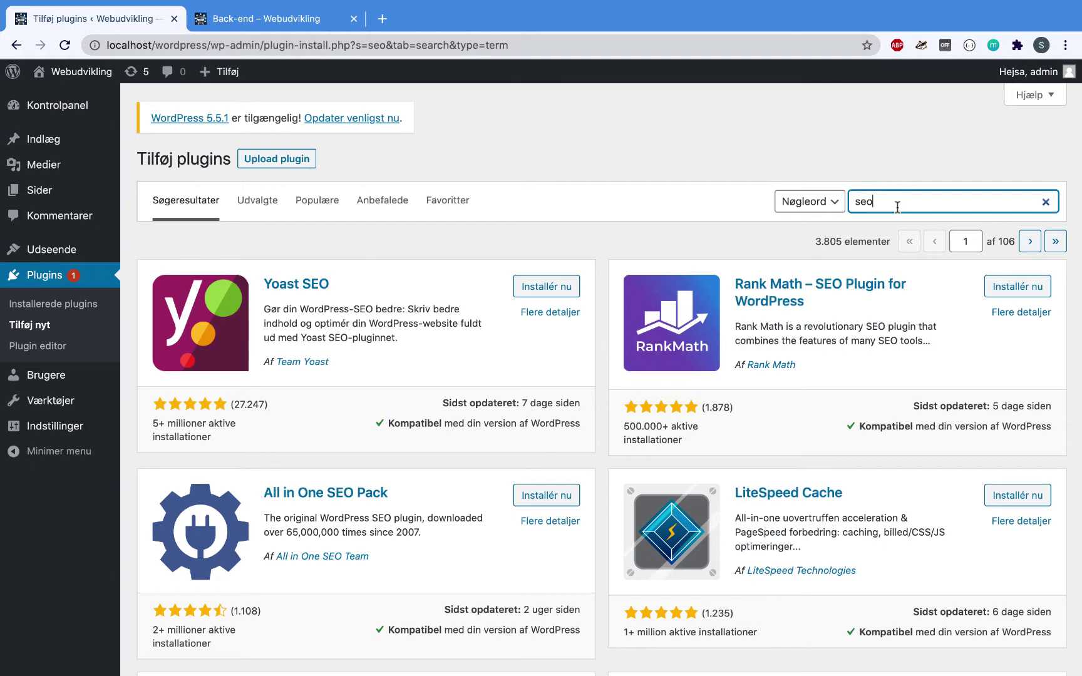
- Replace the plugin search term with "elementor"
key(BackSpace)
key(BackSpace)
key(BackSpace)
text(eleme)
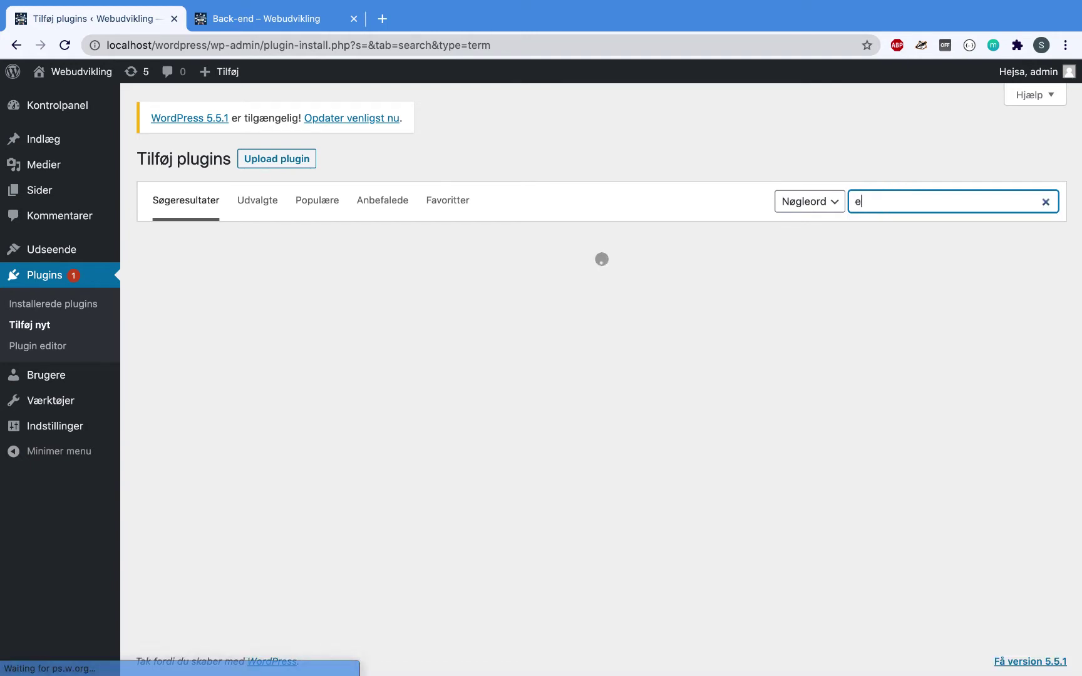
text(ntor)
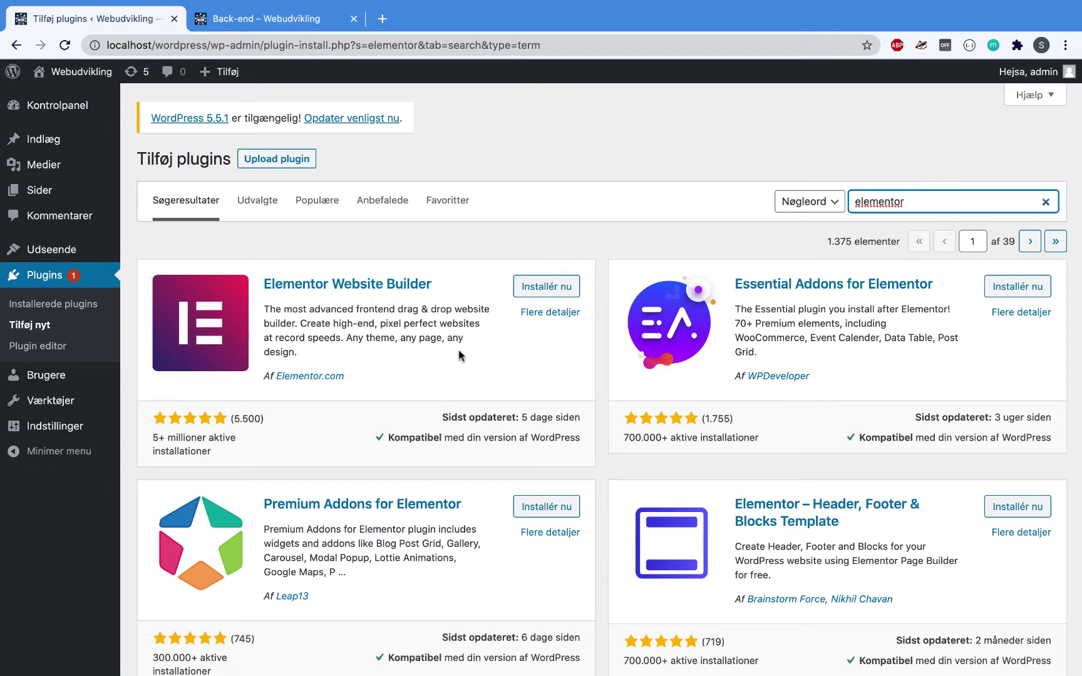
- Try to install the Elementor Website Builder plugin and examine the requested FTP connection information
click(551, 290)
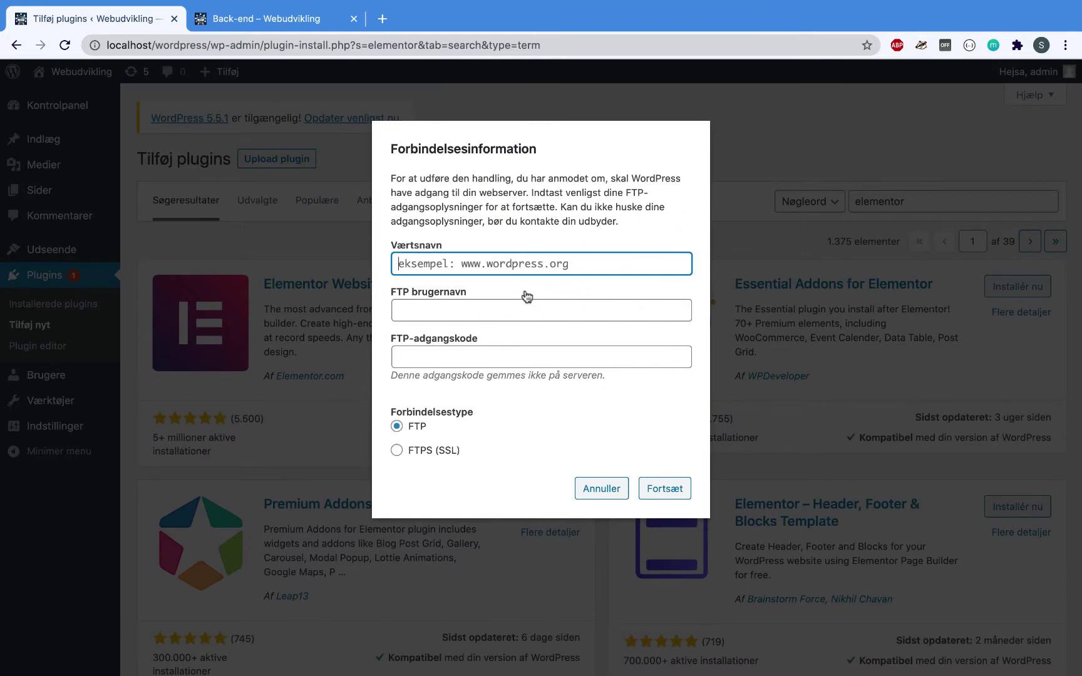
click(574, 309)
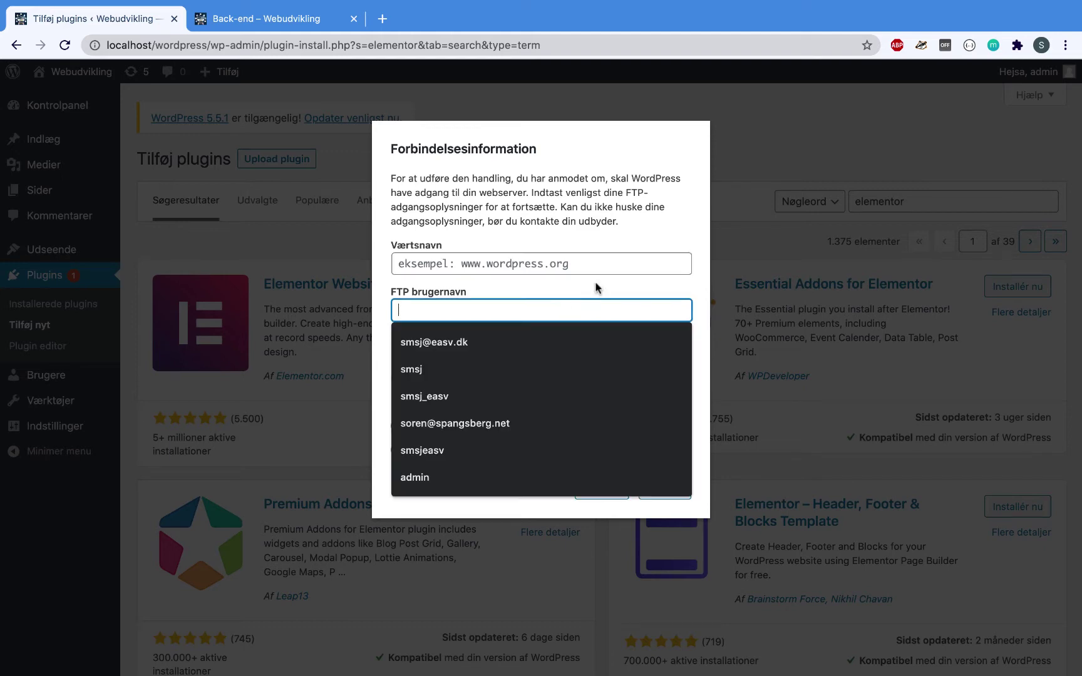
click(612, 267)
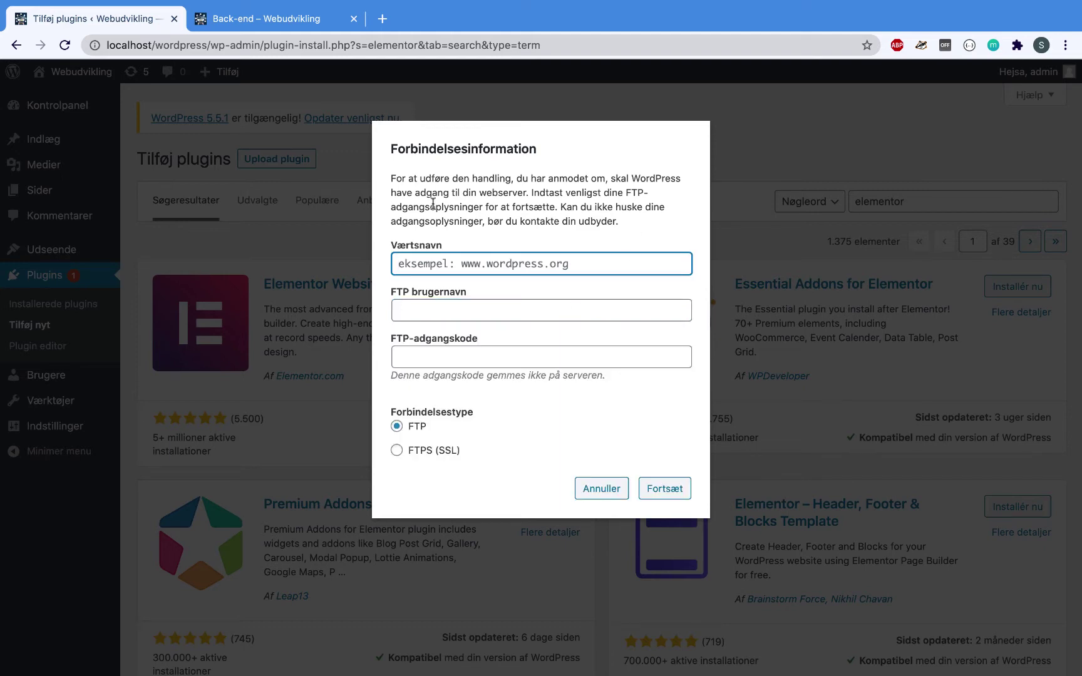
drag(392, 180, 485, 186)
click(582, 210)
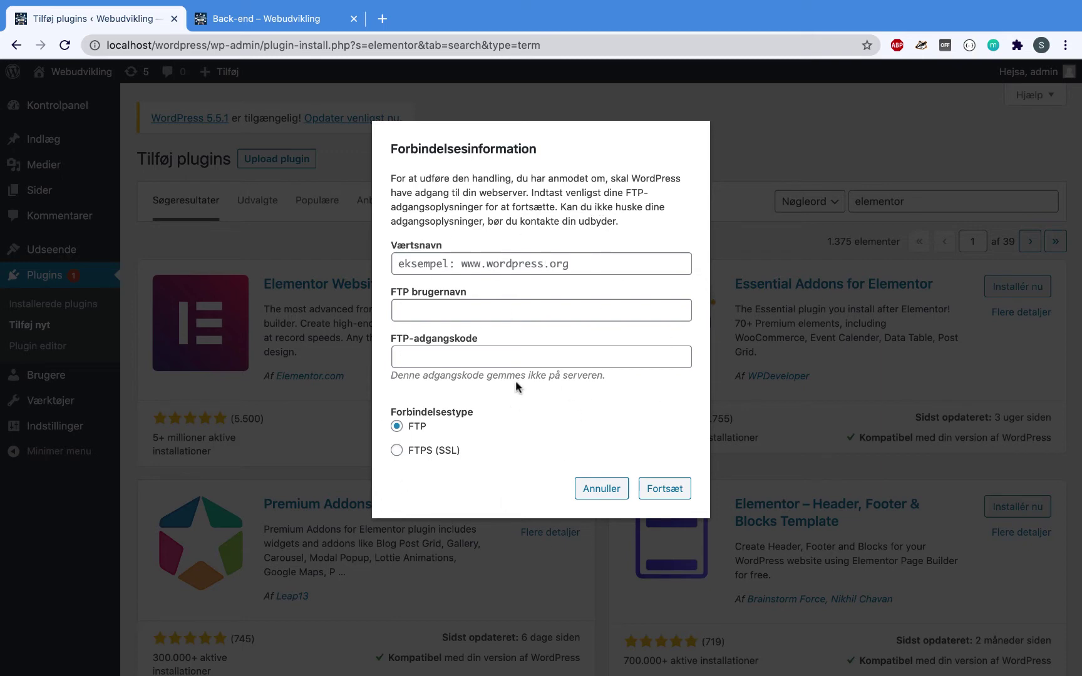
- Switch to Finder, show the htdocs folder in a new window and move the window towards the middle of the desktop
key(super+Tab)
key(super+Tab)
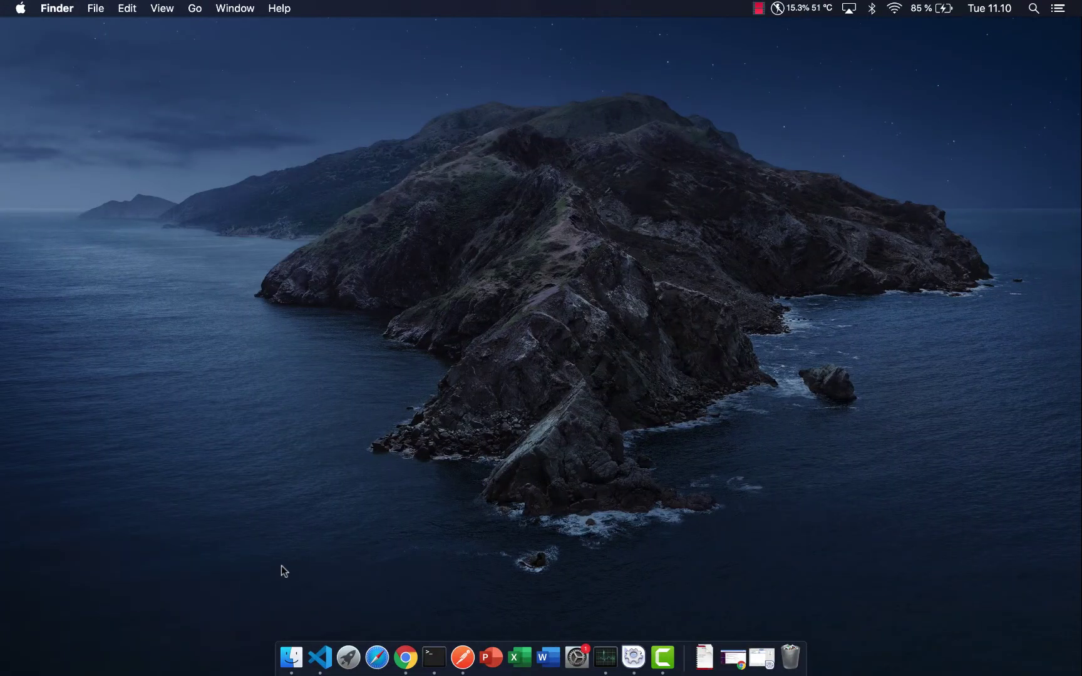
key(super+n)
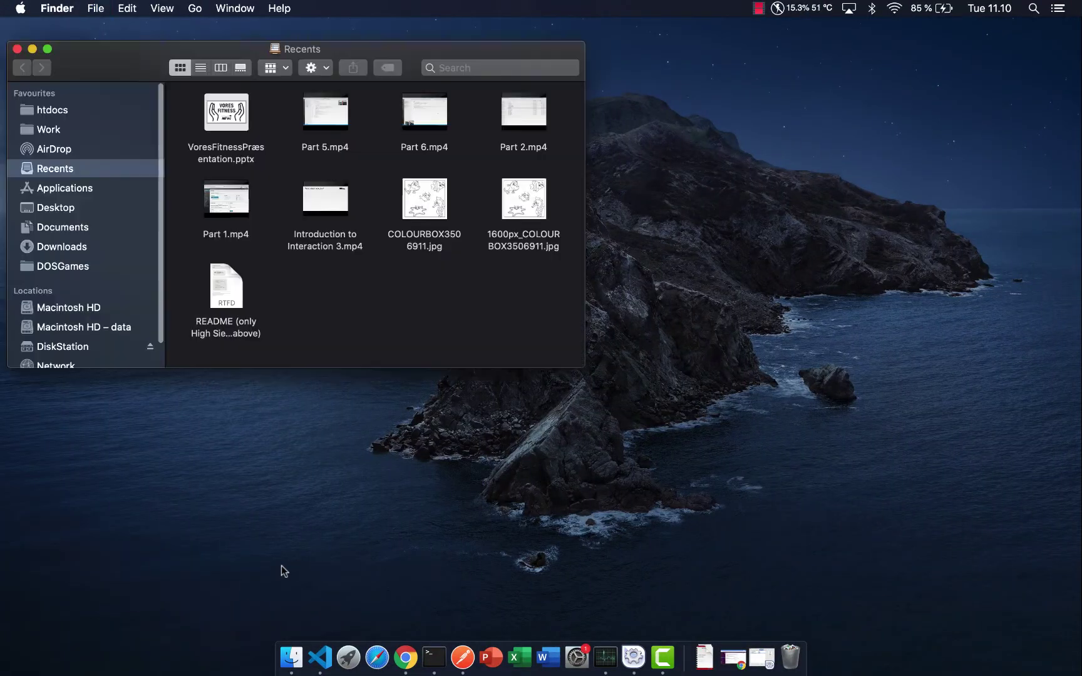
click(54, 148)
click(54, 112)
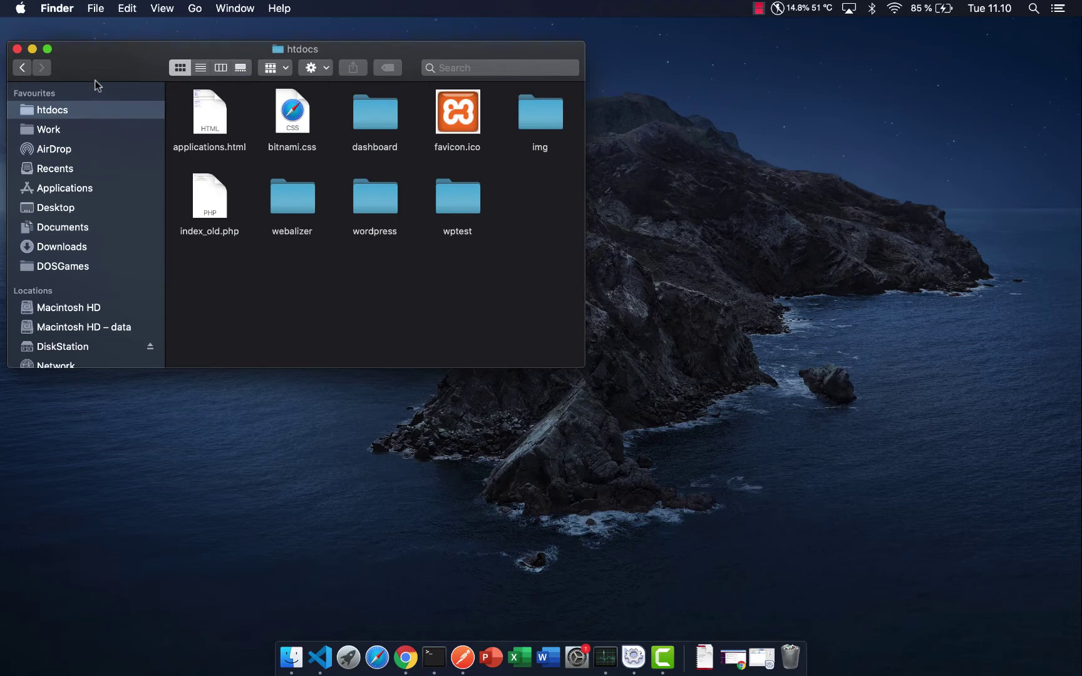
drag(107, 48, 341, 142)
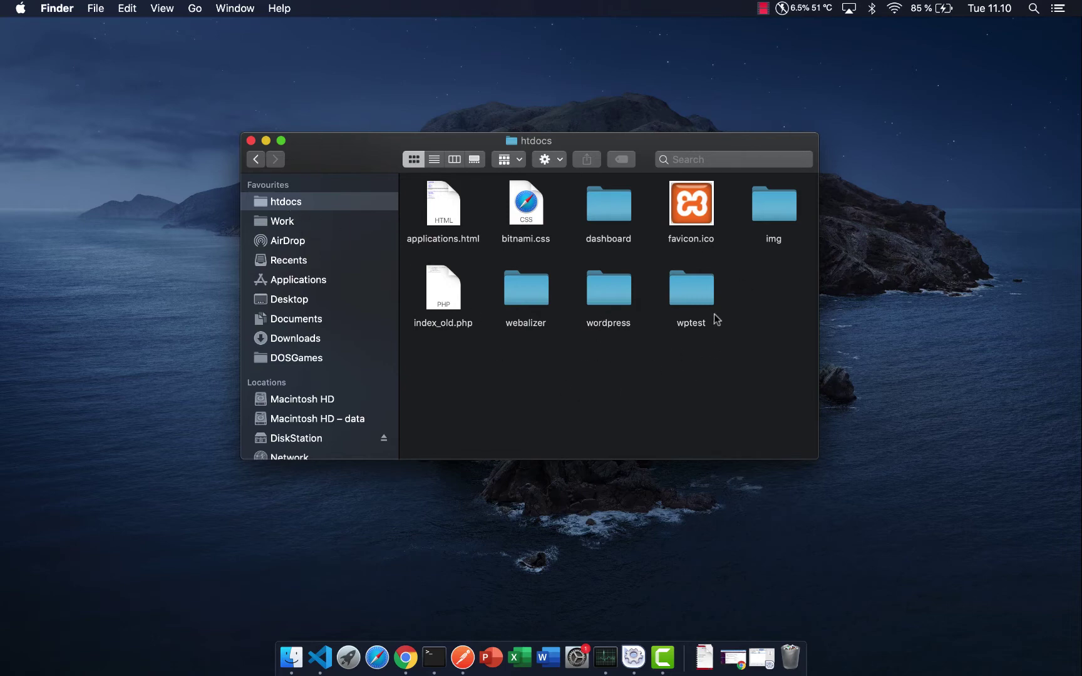
- Check the site's folder name against the browser address and open the wordpress folder in htdocs
click(617, 294)
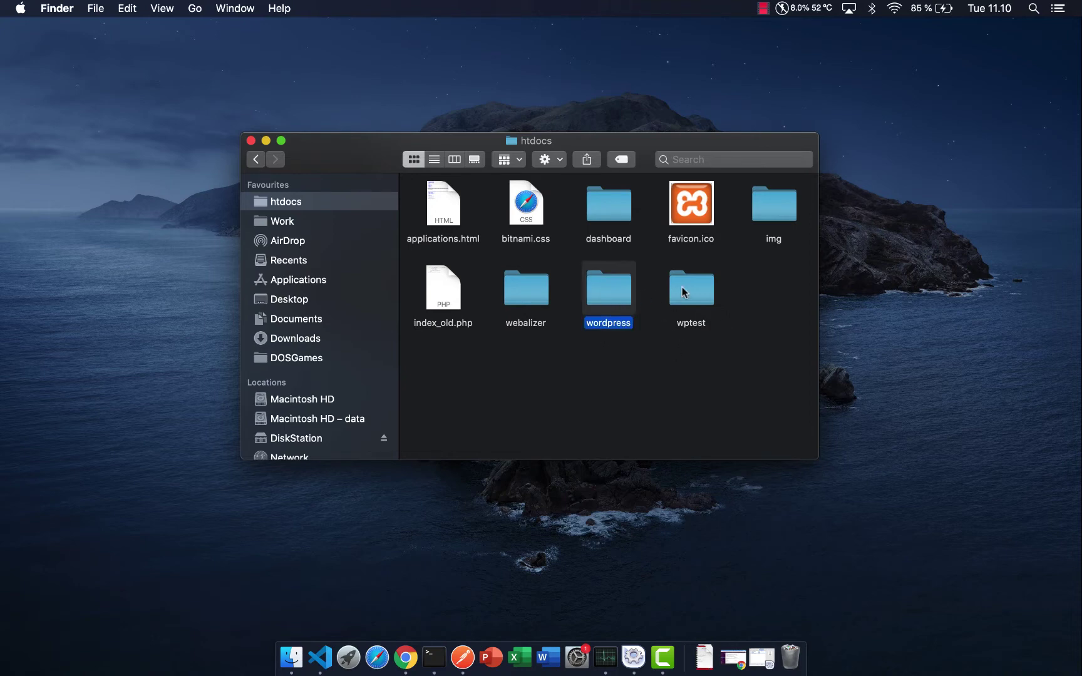
click(676, 290)
click(624, 297)
click(696, 325)
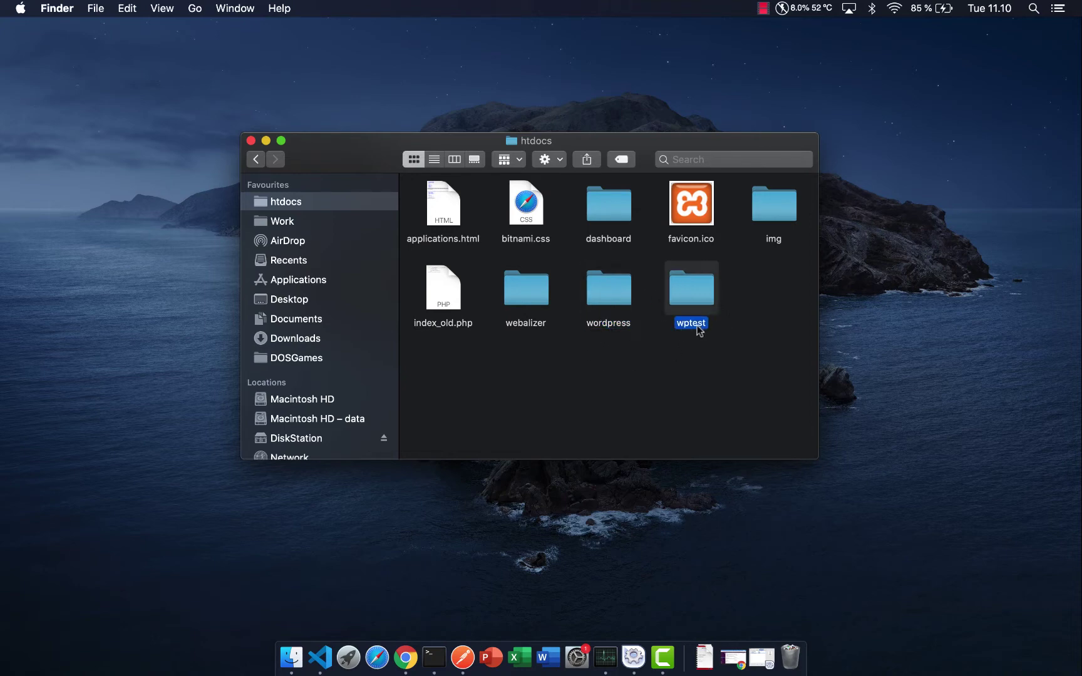
click(606, 301)
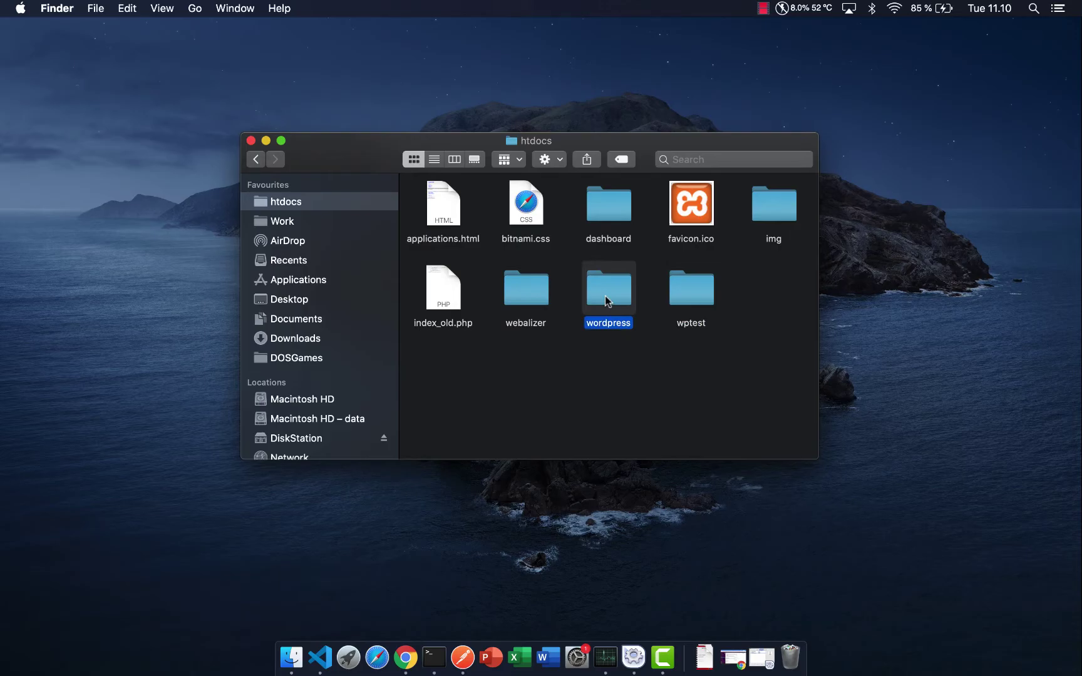
key(super+Tab)
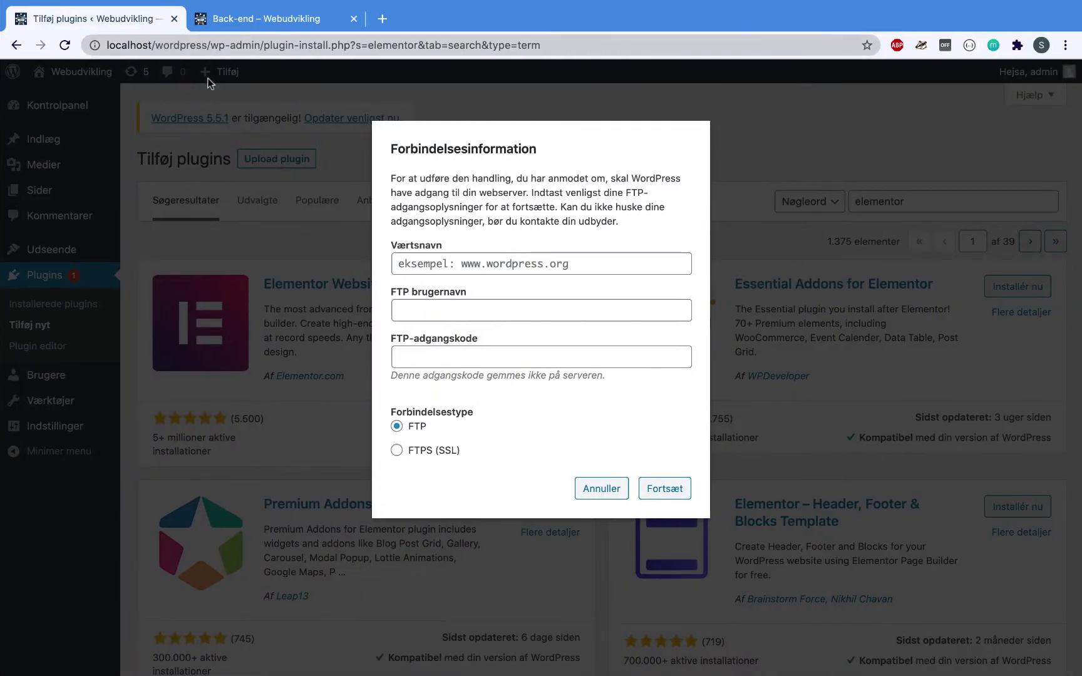
key(super+Tab)
double_click(613, 314)
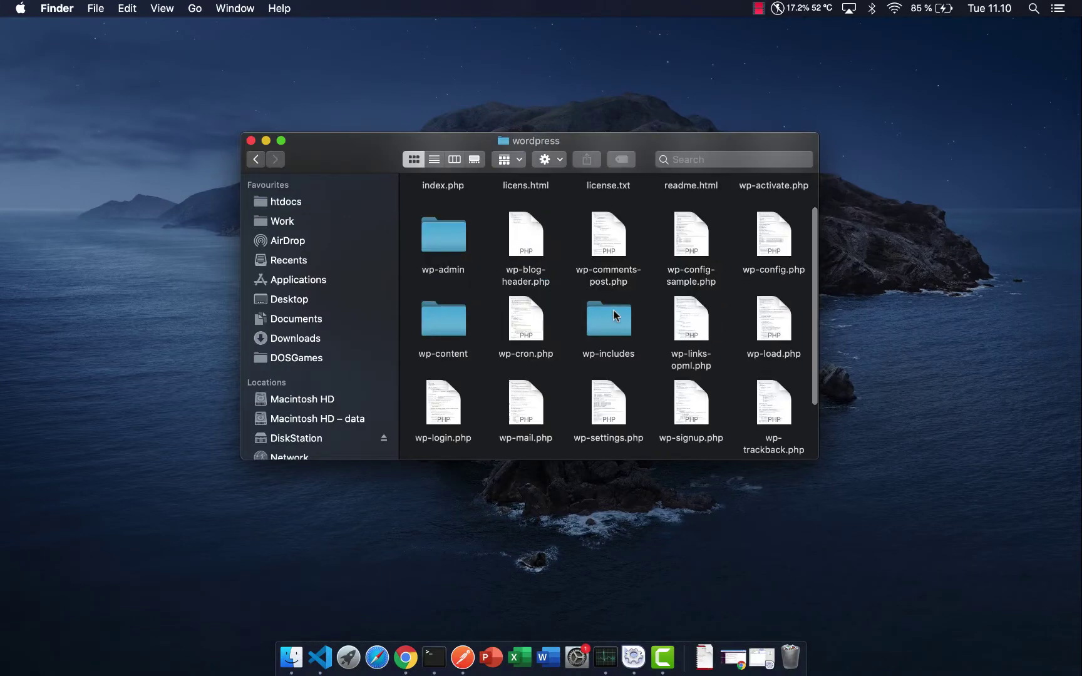
scroll(728, 341, up, 2)
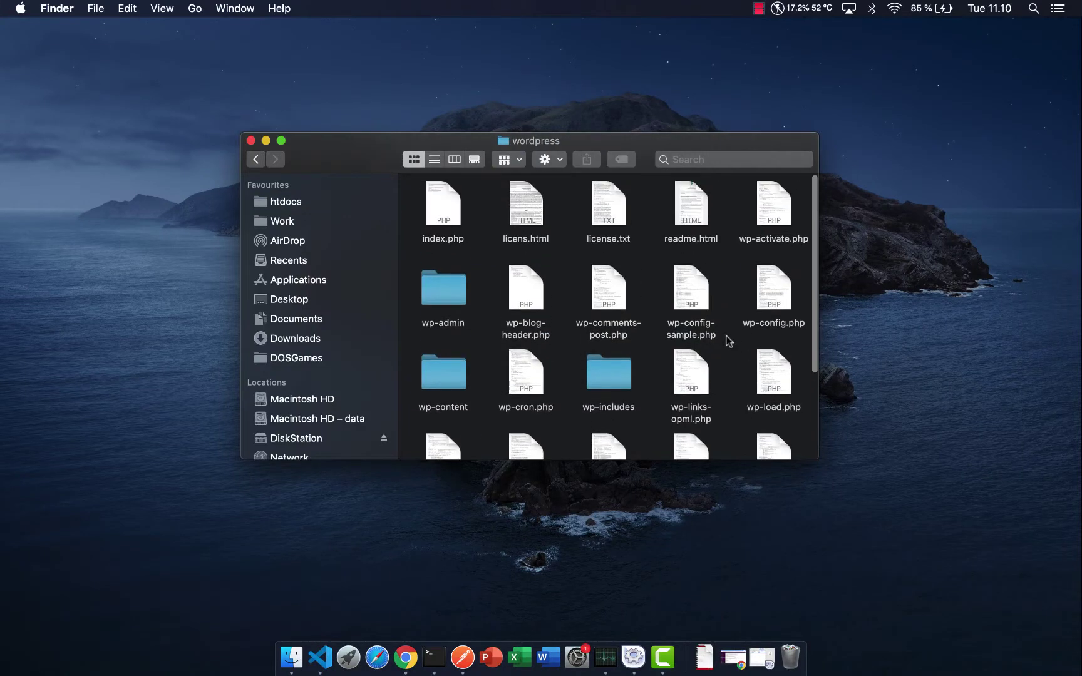
- Open the wp-config.php file from the wordpress folder with TextEdit
click(770, 294)
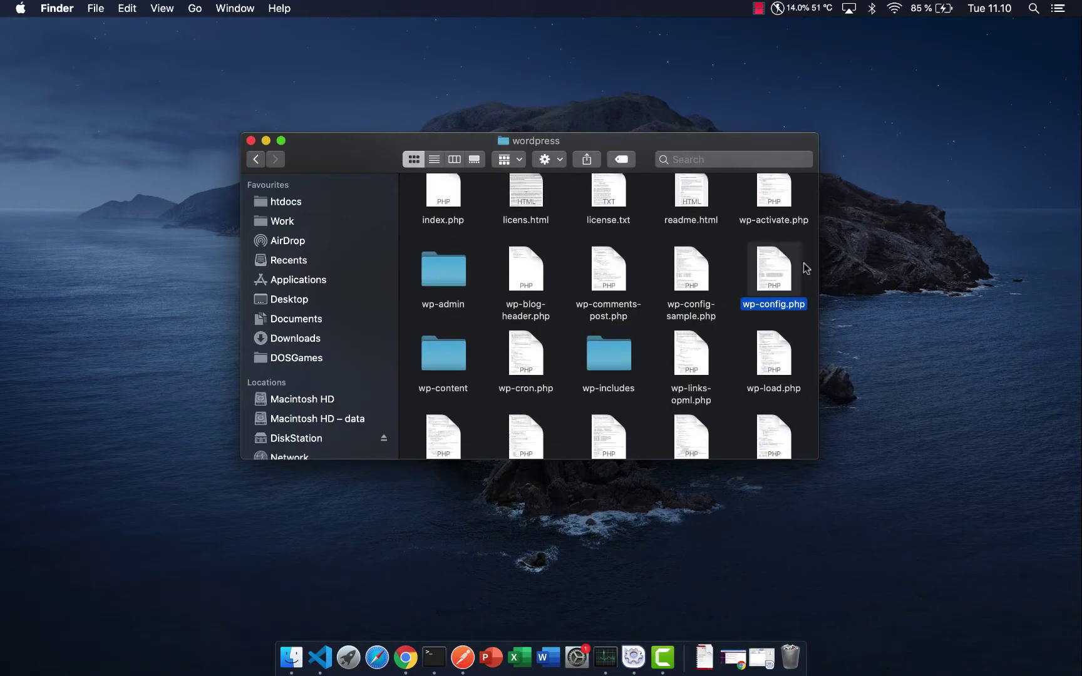
right_click(769, 279)
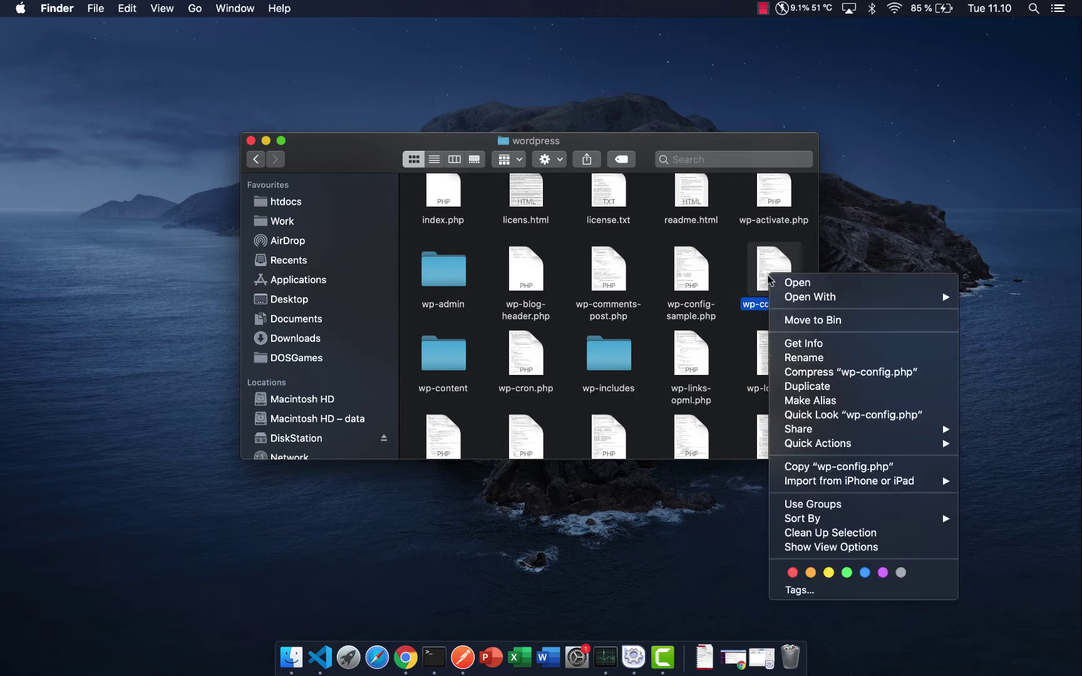
key(Down)
key(Down)
key(Right)
key(Down)
key(Down)
key(Down)
key(Down)
key(Down)
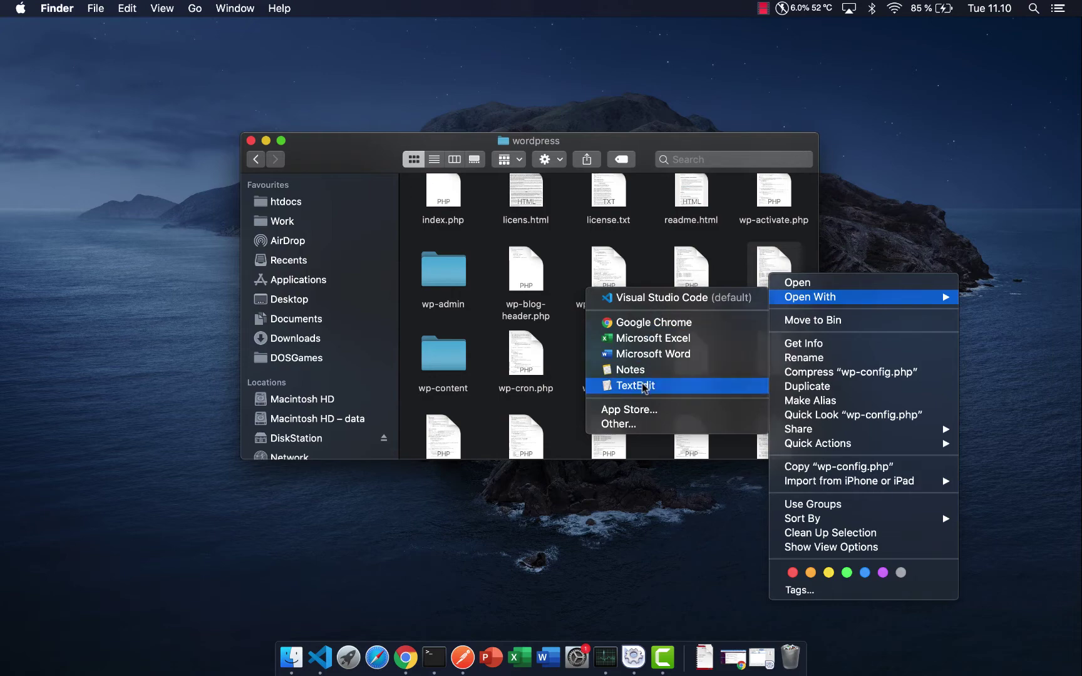
click(642, 387)
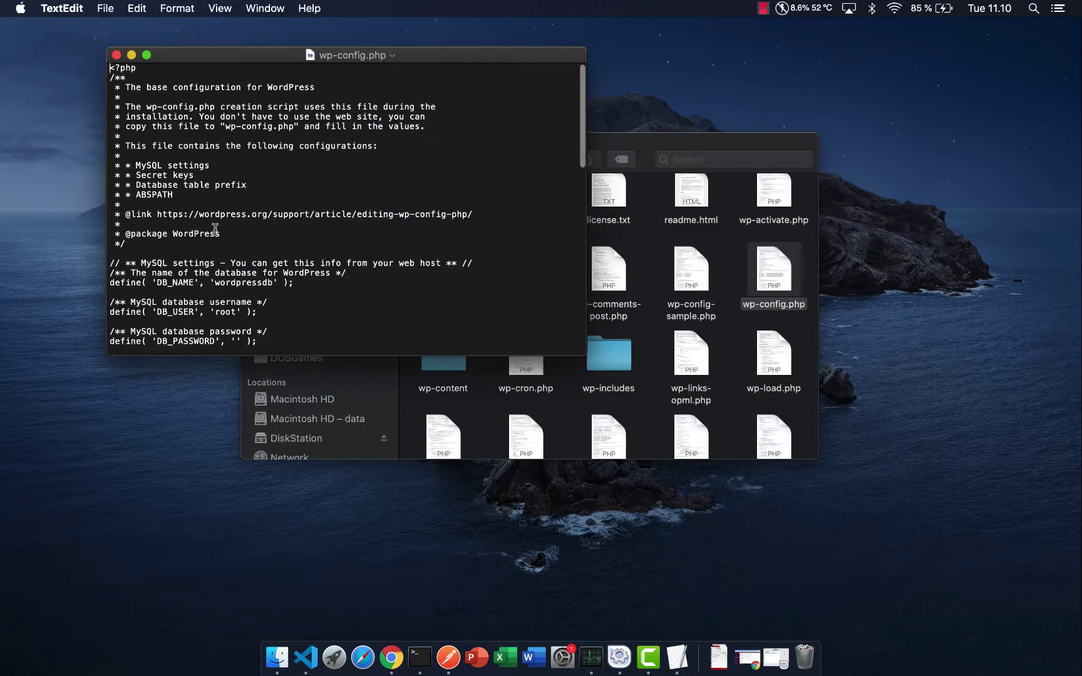
- Enlarge the wp-config.php window and add four empty lines after the final require_once statement, leaving the cursor among them
scroll(215, 231, down, 5)
scroll(214, 231, down, 5)
drag(586, 355, 912, 552)
scroll(621, 504, down, 5)
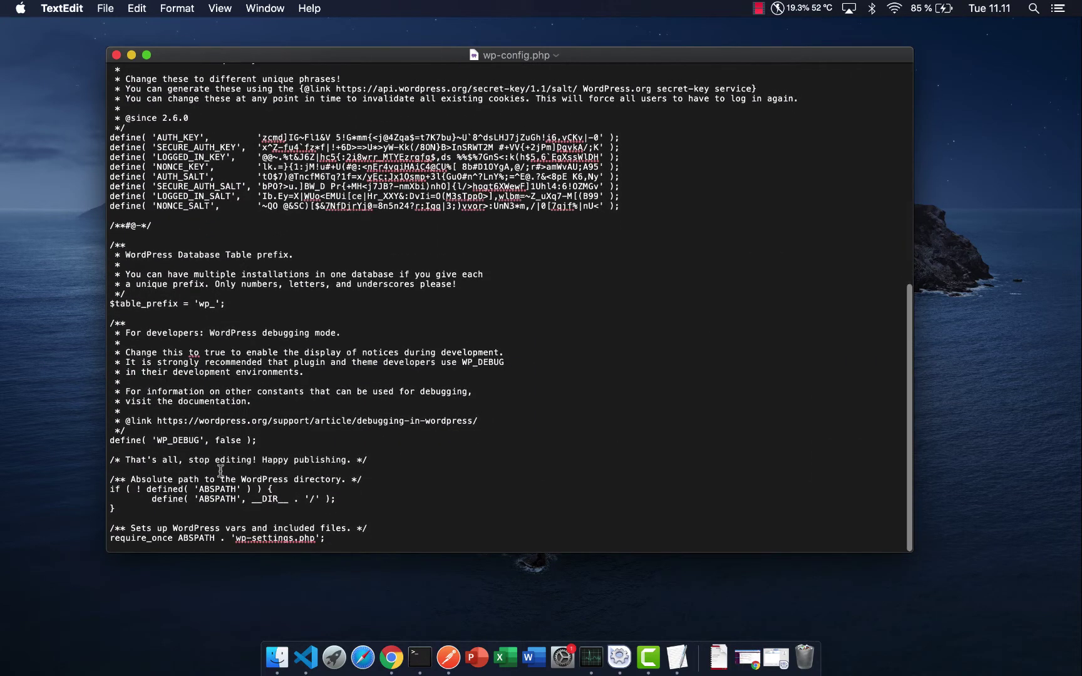
key(Return)
key(Return)
key(Return)
key(Return)
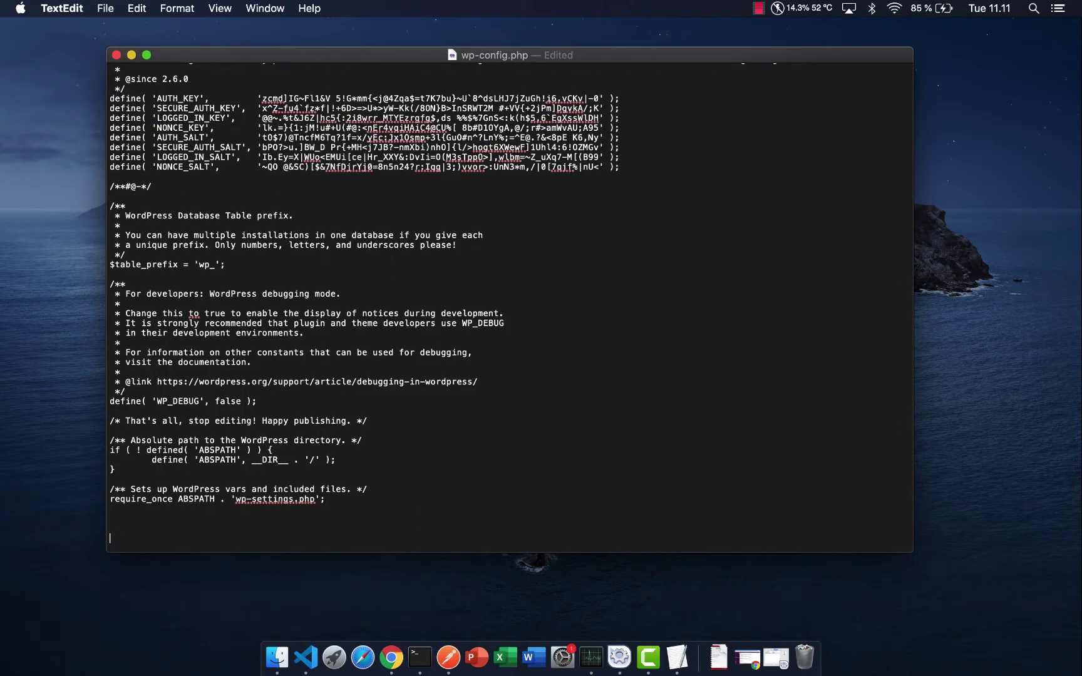
scroll(269, 310, up, 15)
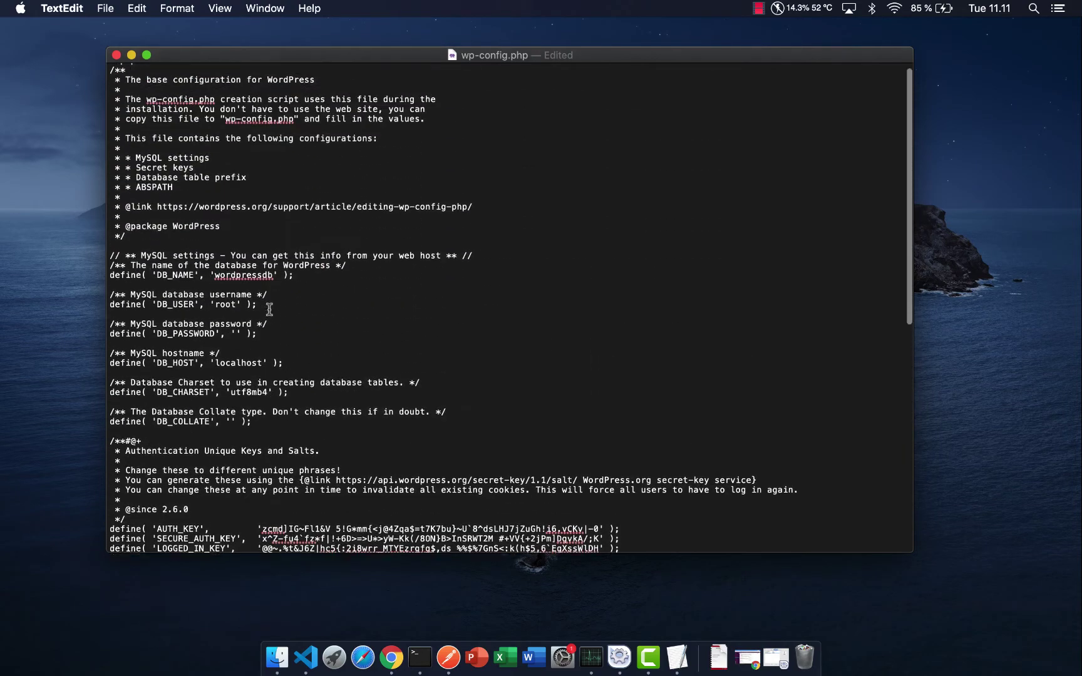
scroll(269, 309, down, 15)
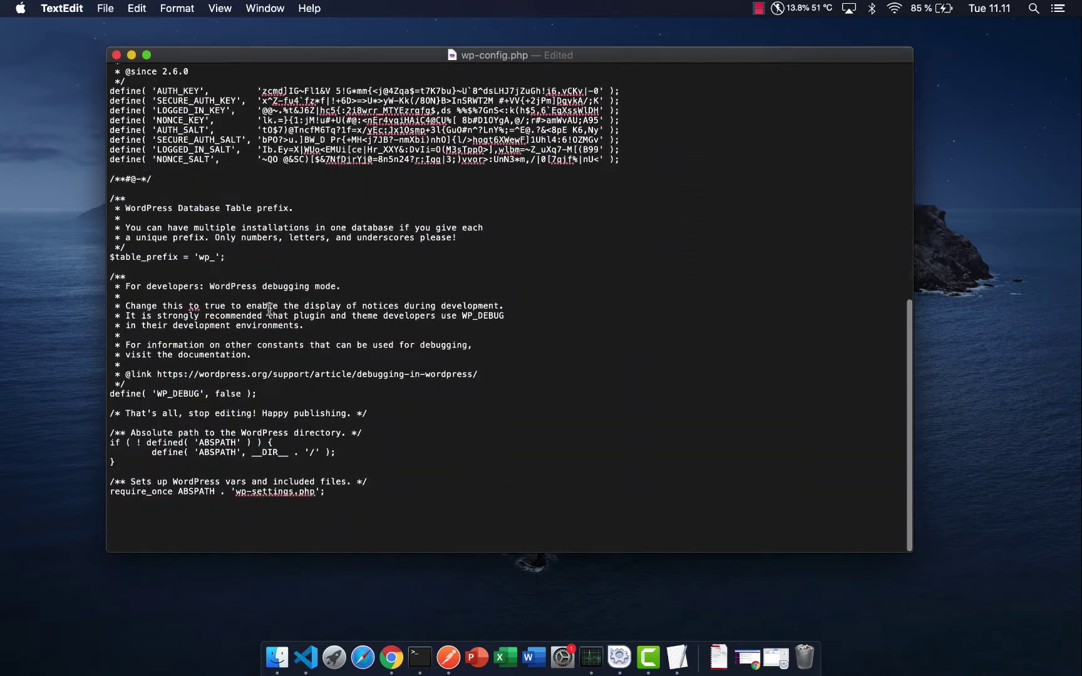
click(173, 523)
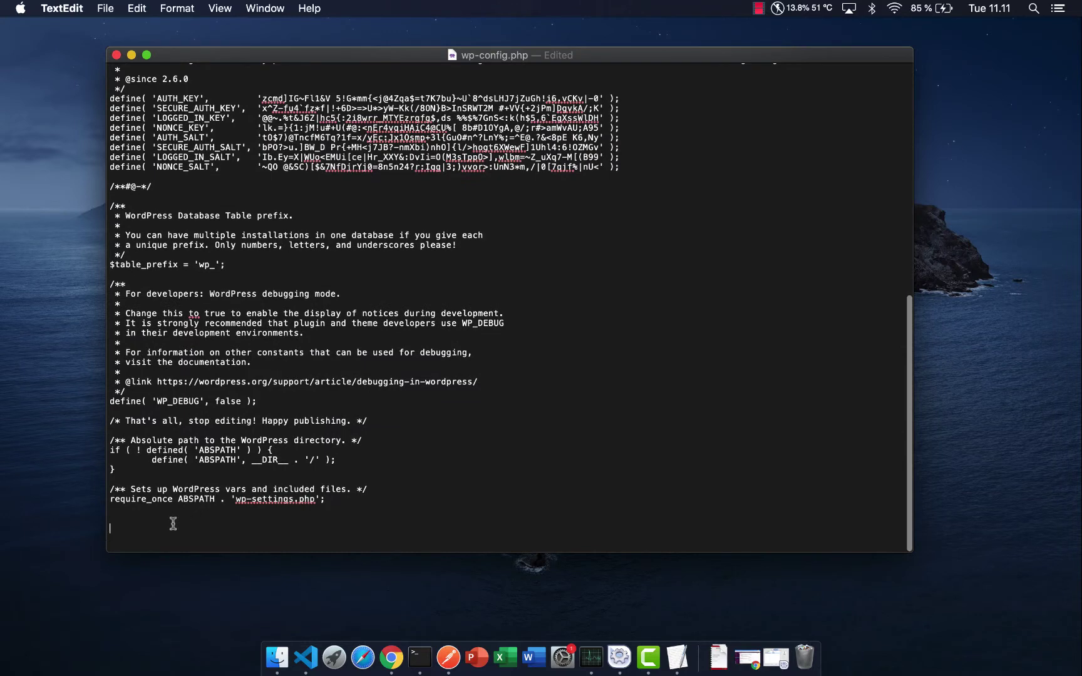
- Switch to Chrome and search the web in a new tab for "wordpress plugins ftp error"
key(super+Tab)
key(super+Tab)
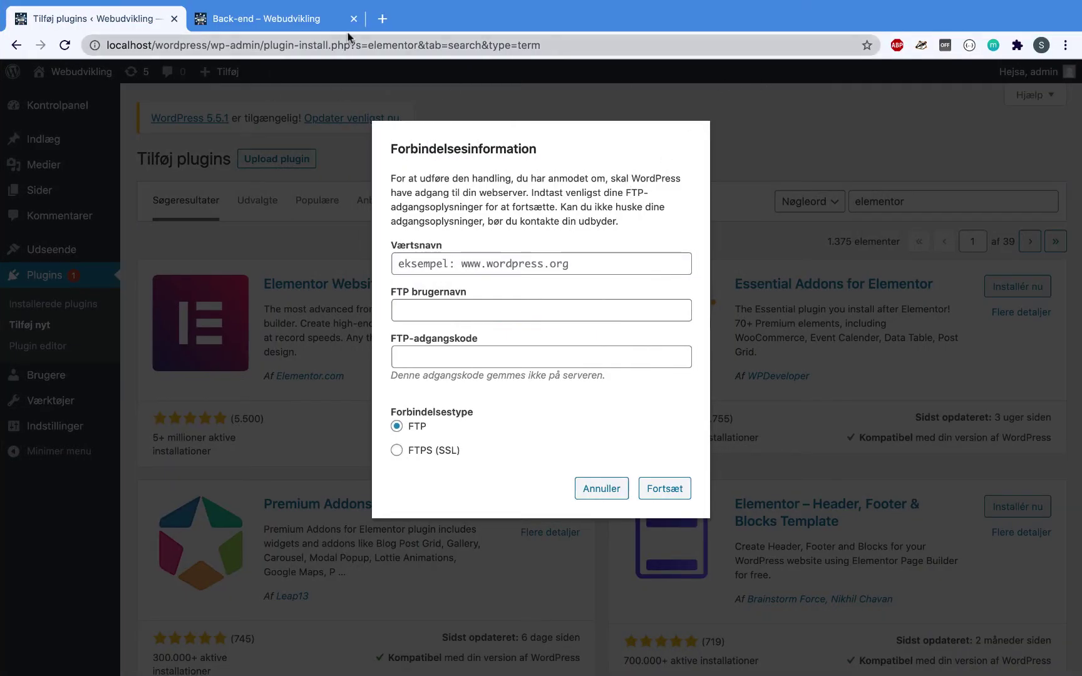
click(383, 19)
click(384, 41)
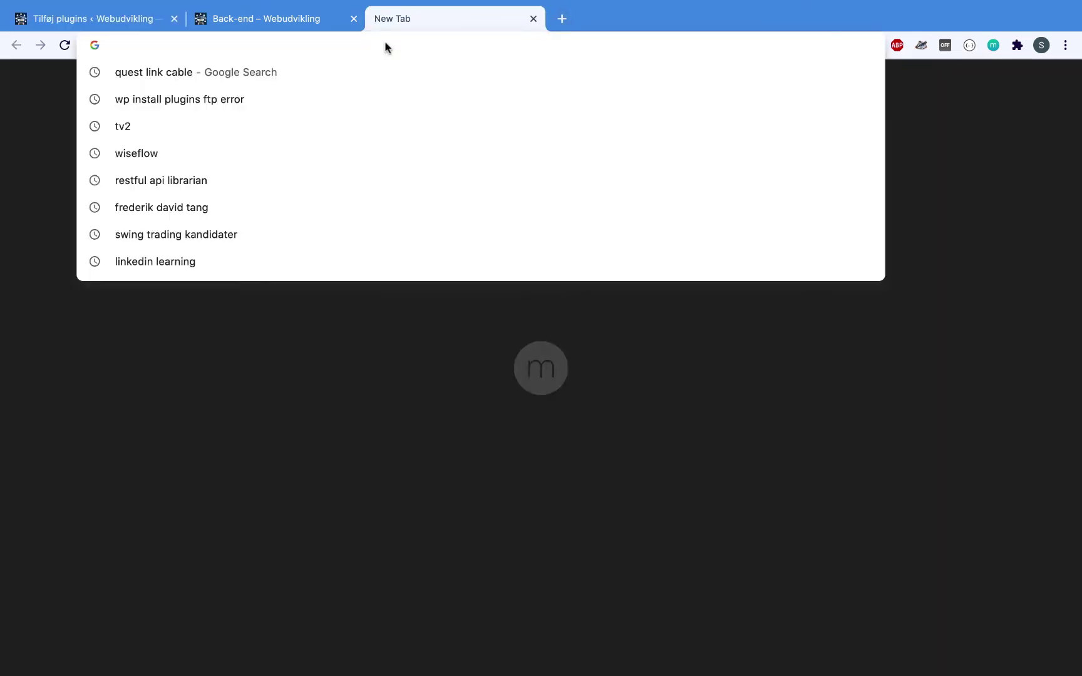
text(wordpress)
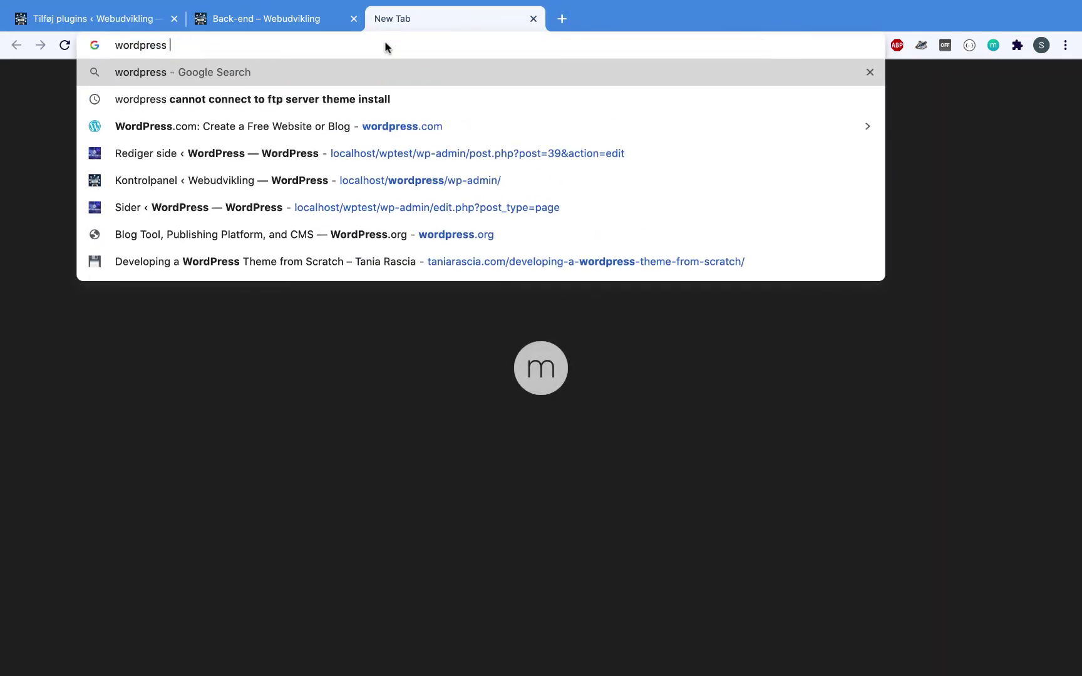
text( plugins)
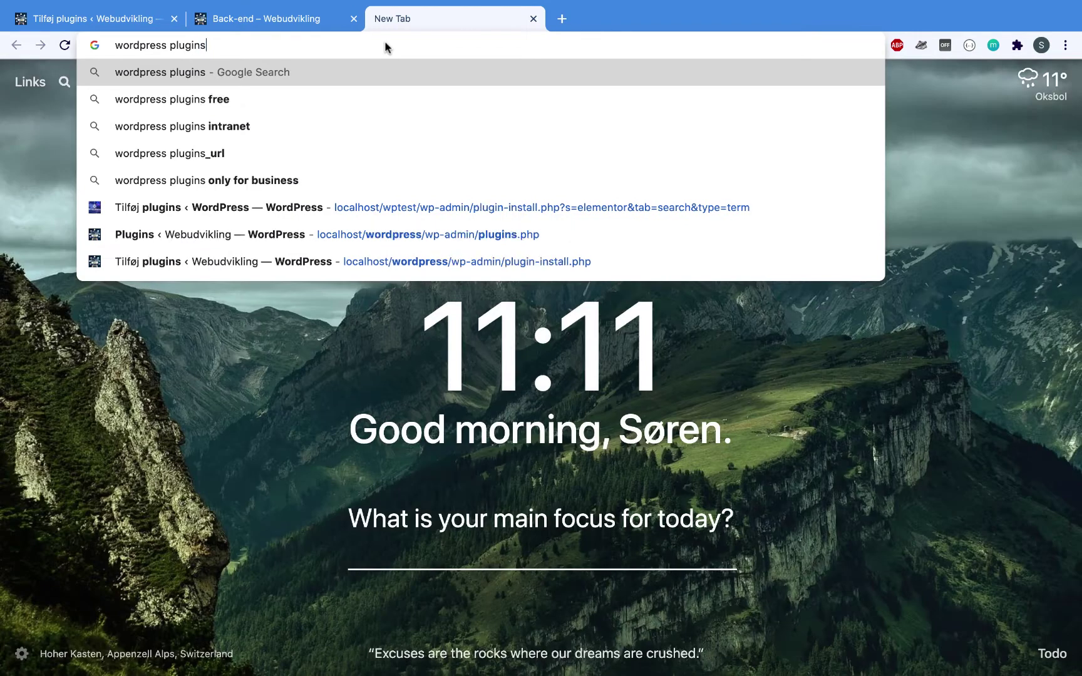
text( ftp error)
key(Return)
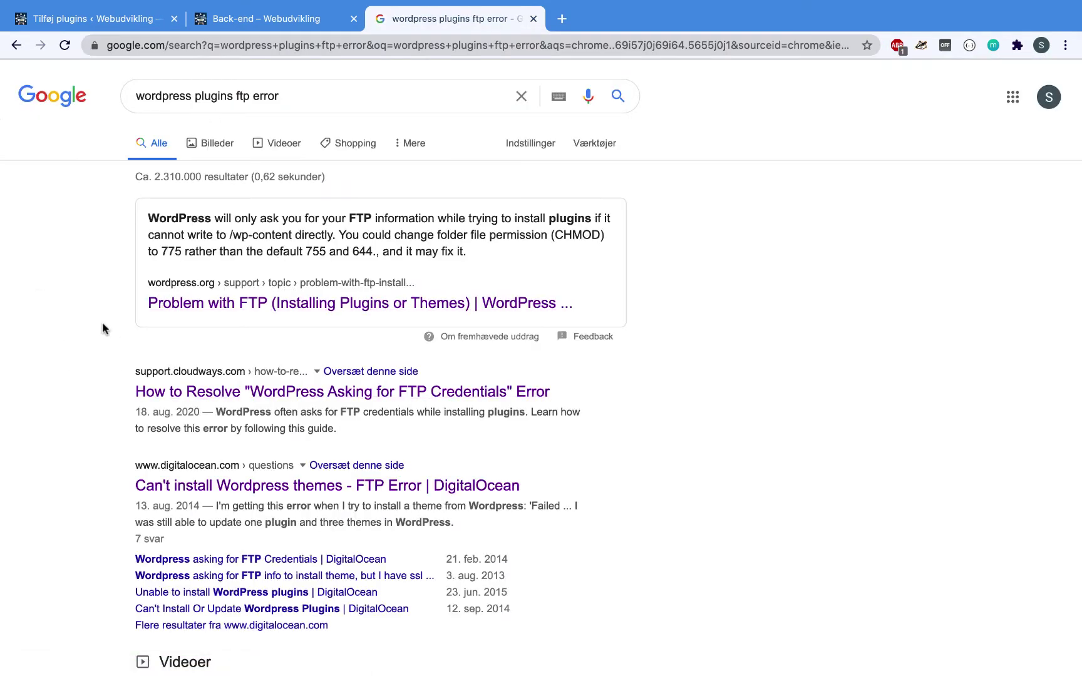
- Open the Cloudways article on resolving the "WordPress Asking for FTP Credentials" error and find the code for wp-config.php
scroll(102, 324, down, 3)
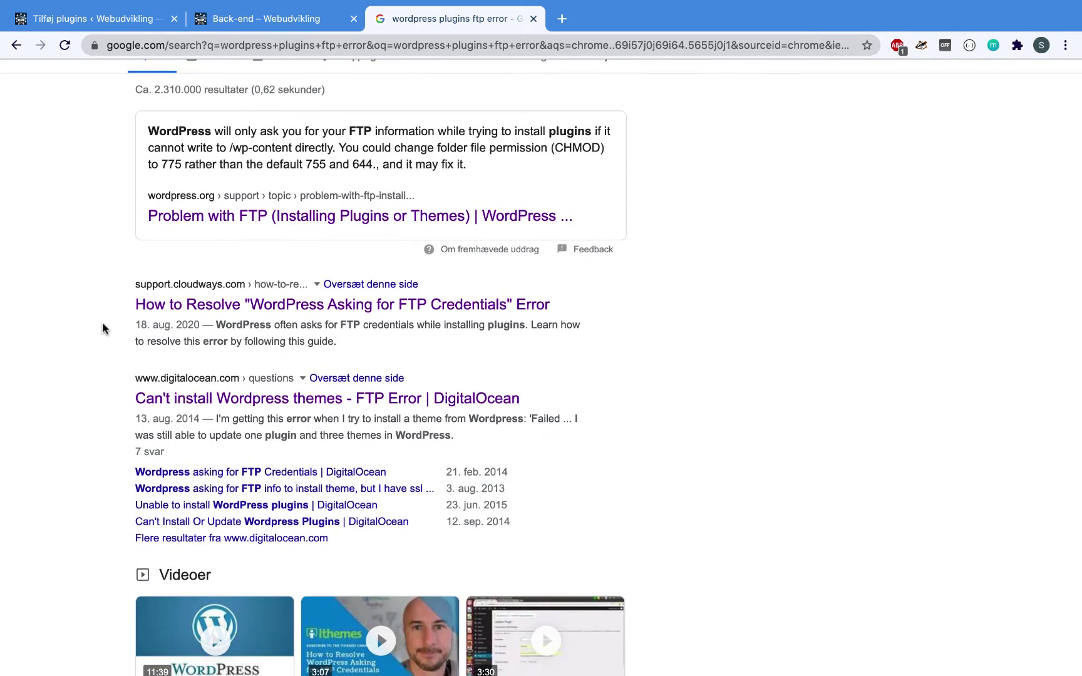
scroll(102, 322, up, 1)
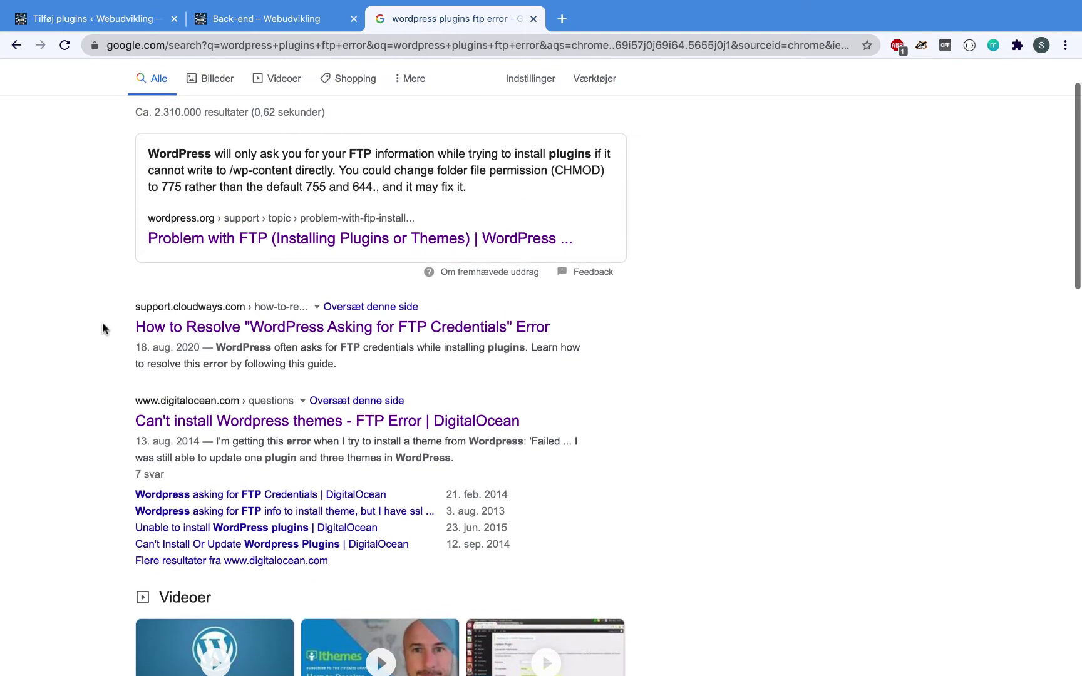
click(348, 331)
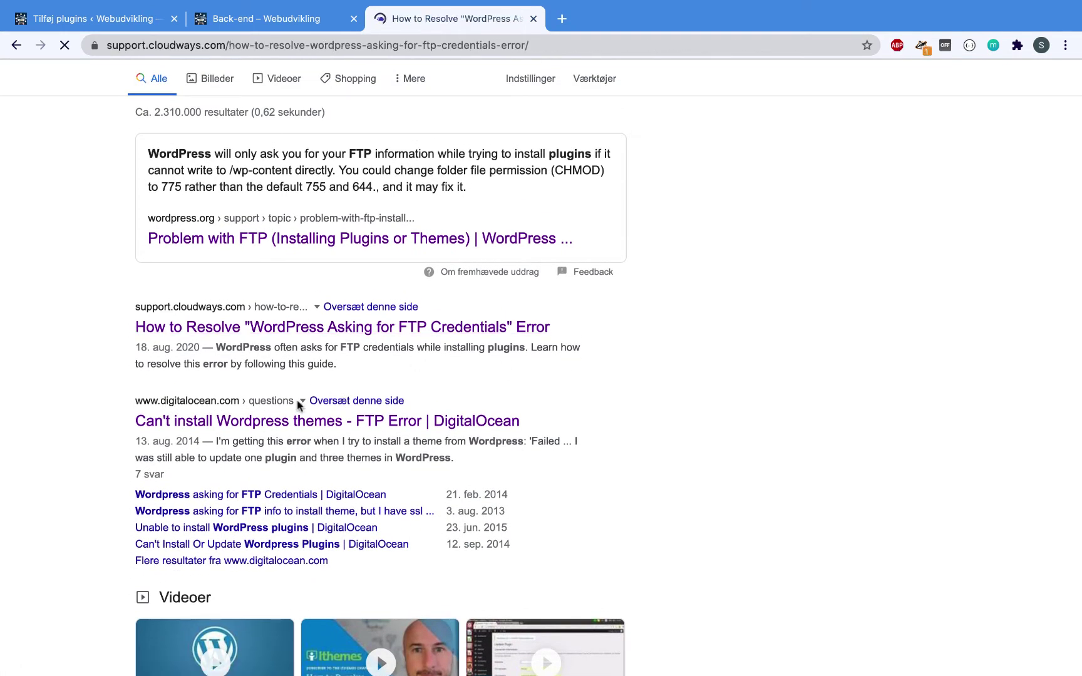
scroll(234, 433, down, 5)
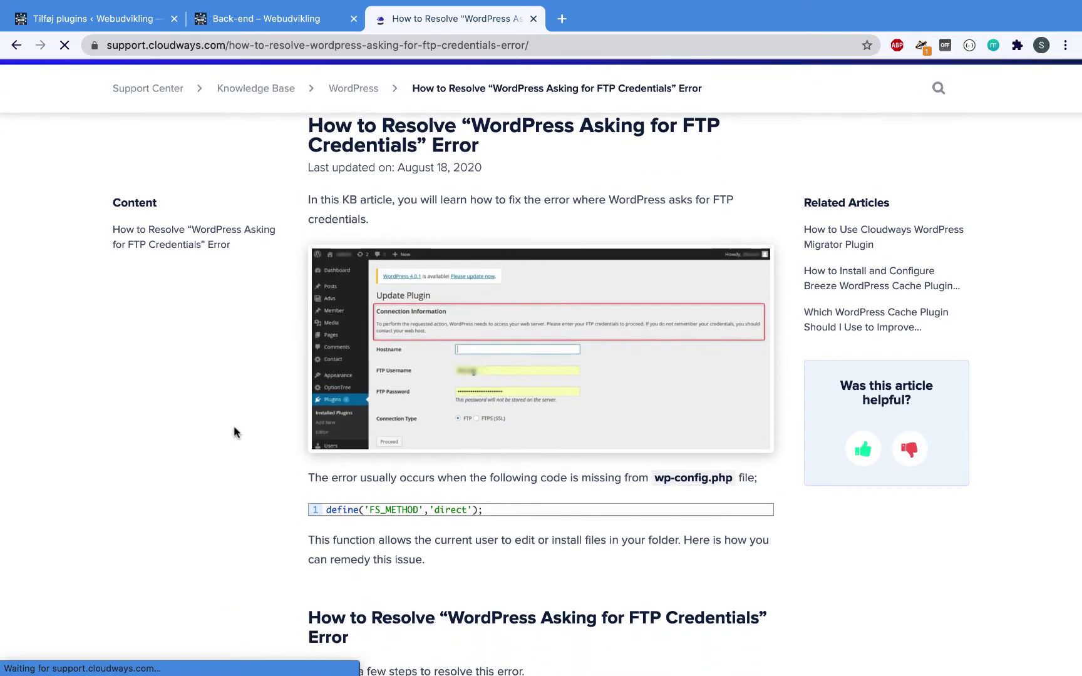
- Copy the line define('FS_METHOD','direct'); from the Cloudways article
scroll(235, 434, down, 3)
scroll(344, 269, up, 3)
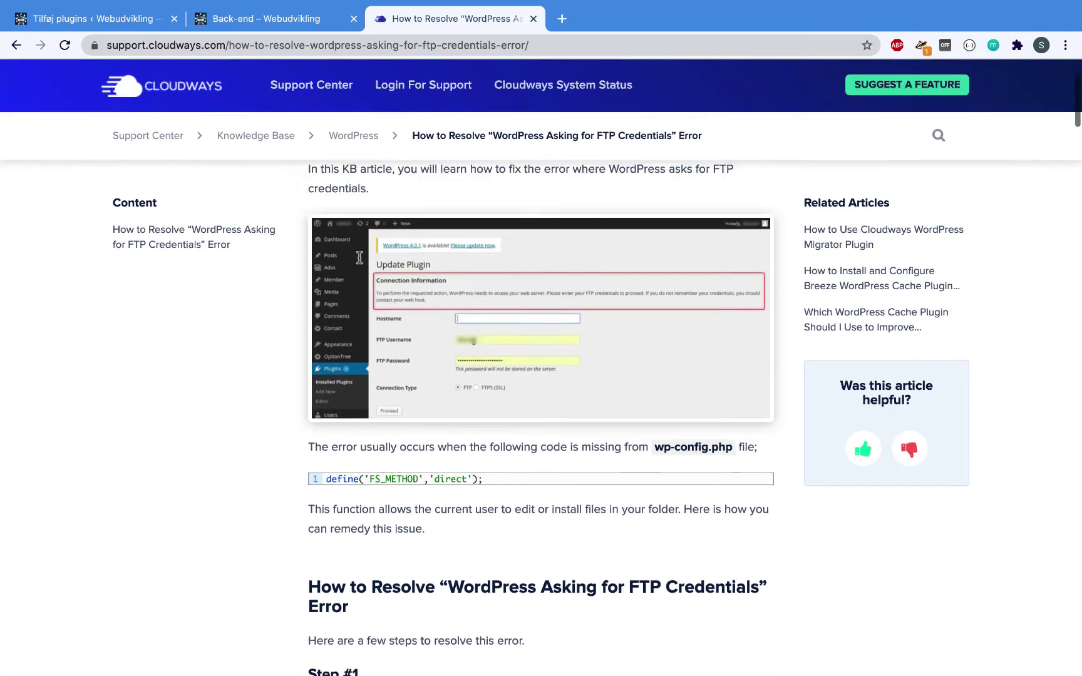
scroll(359, 257, up, 1)
scroll(433, 299, down, 3)
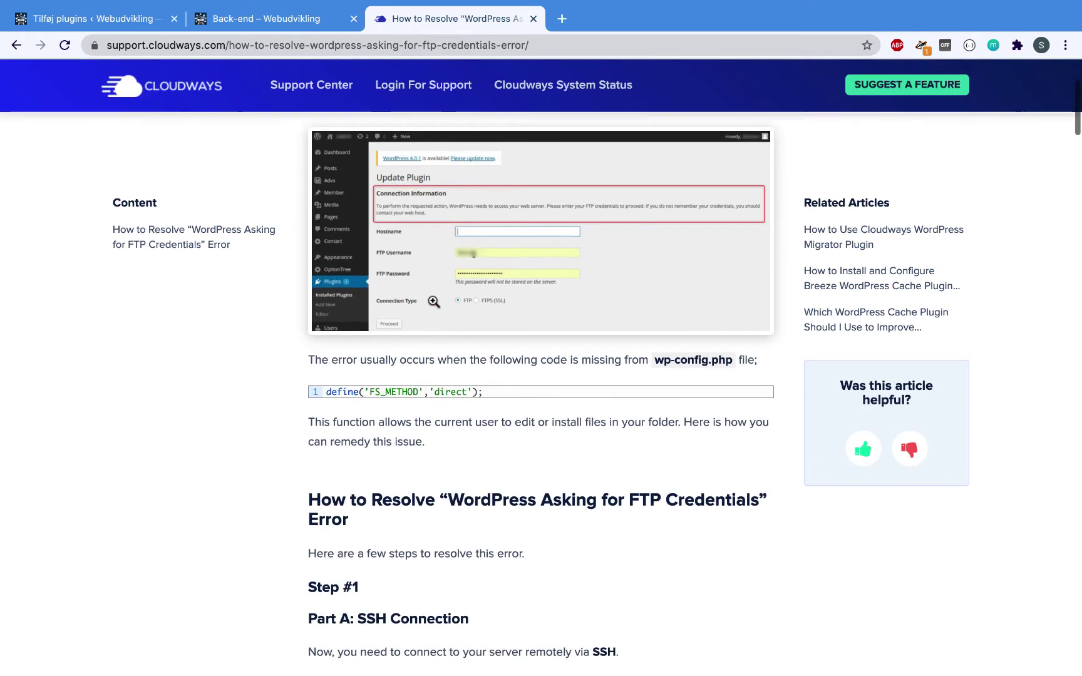
scroll(363, 464, down, 2)
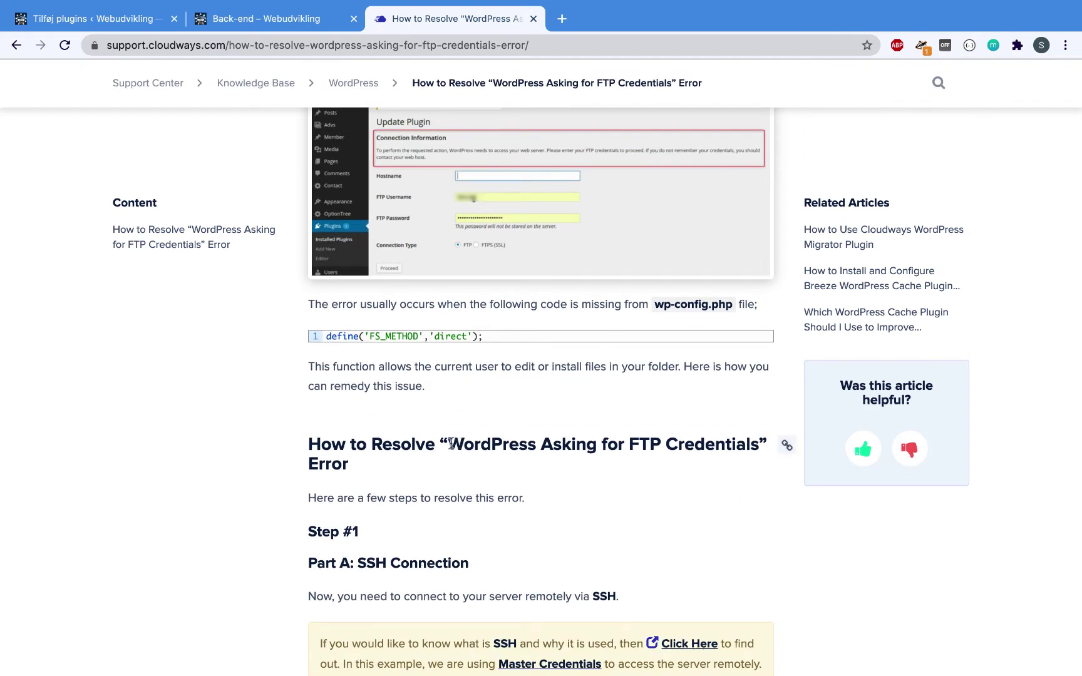
drag(448, 444, 730, 443)
click(660, 428)
mouse_move(324, 338)
drag(325, 349, 492, 350)
key(super+c)
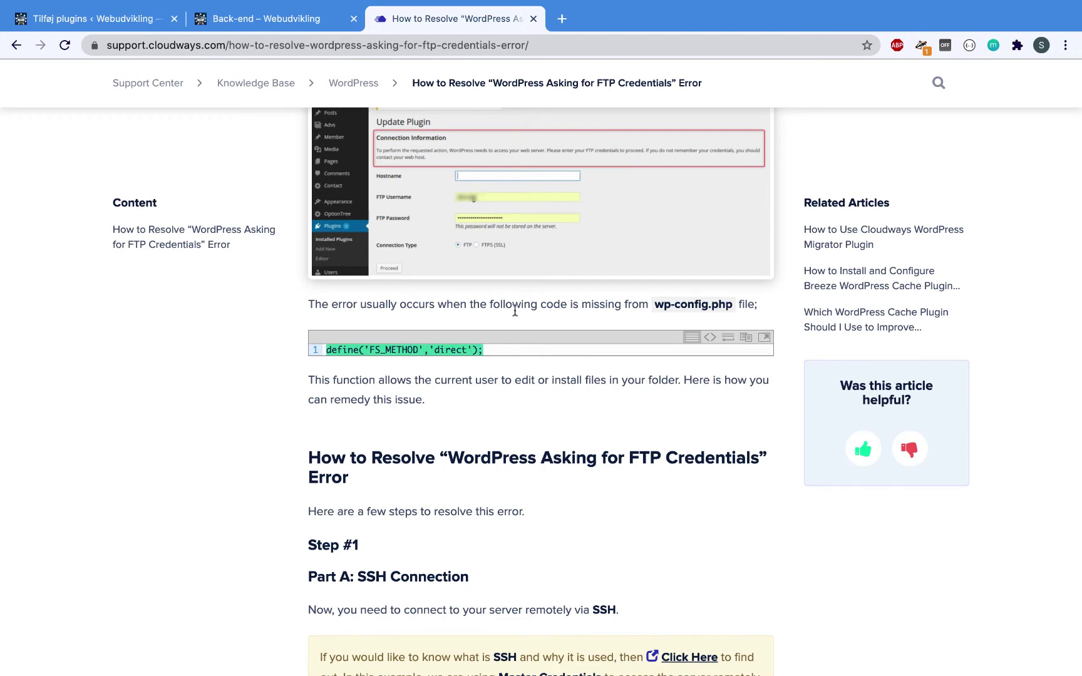
- Switch to TextEdit and paste define('FS_METHOD','direct'); below the final require_once statement in wp-config.php
key(super+Tab)
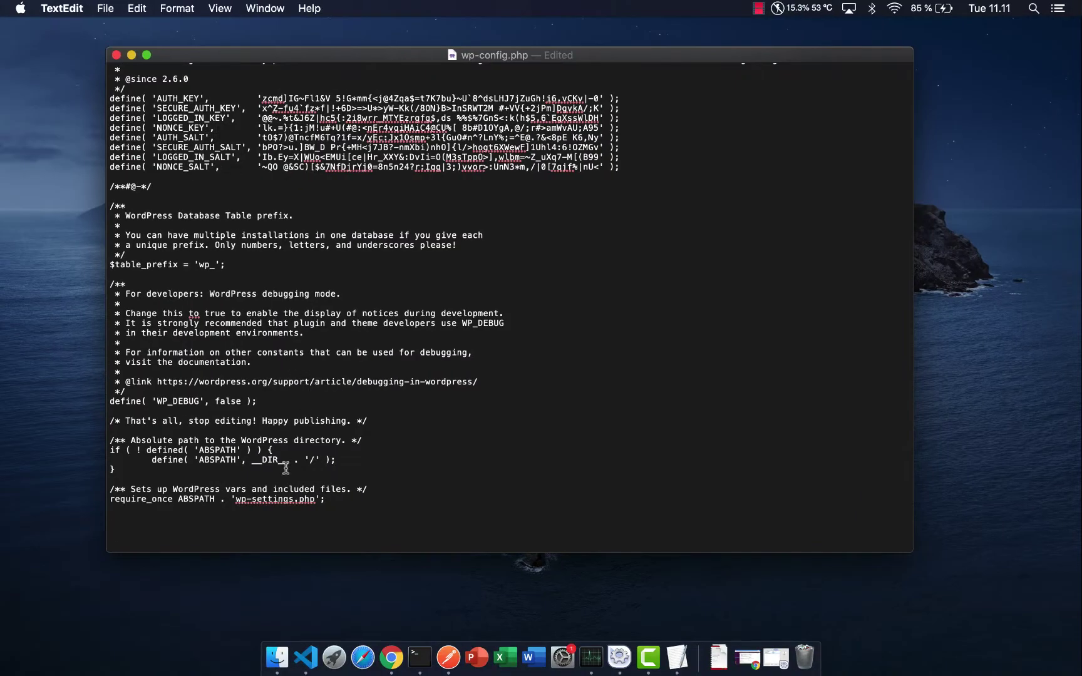
key(super+v)
scroll(175, 507, down, 1)
scroll(176, 507, up, 1)
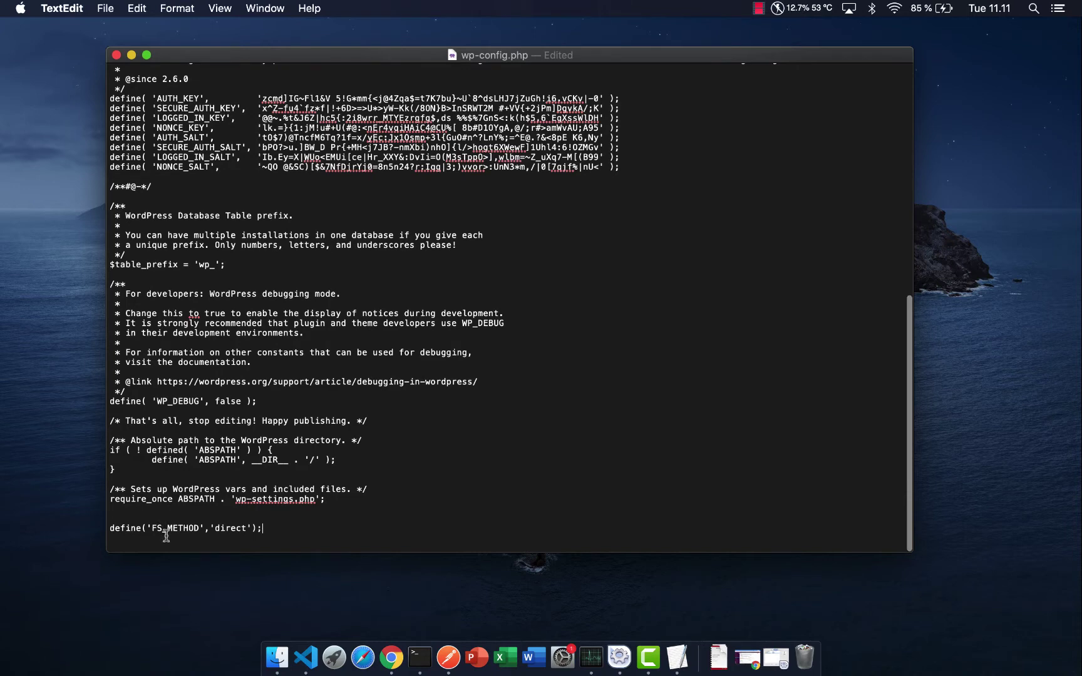
drag(112, 528, 170, 528)
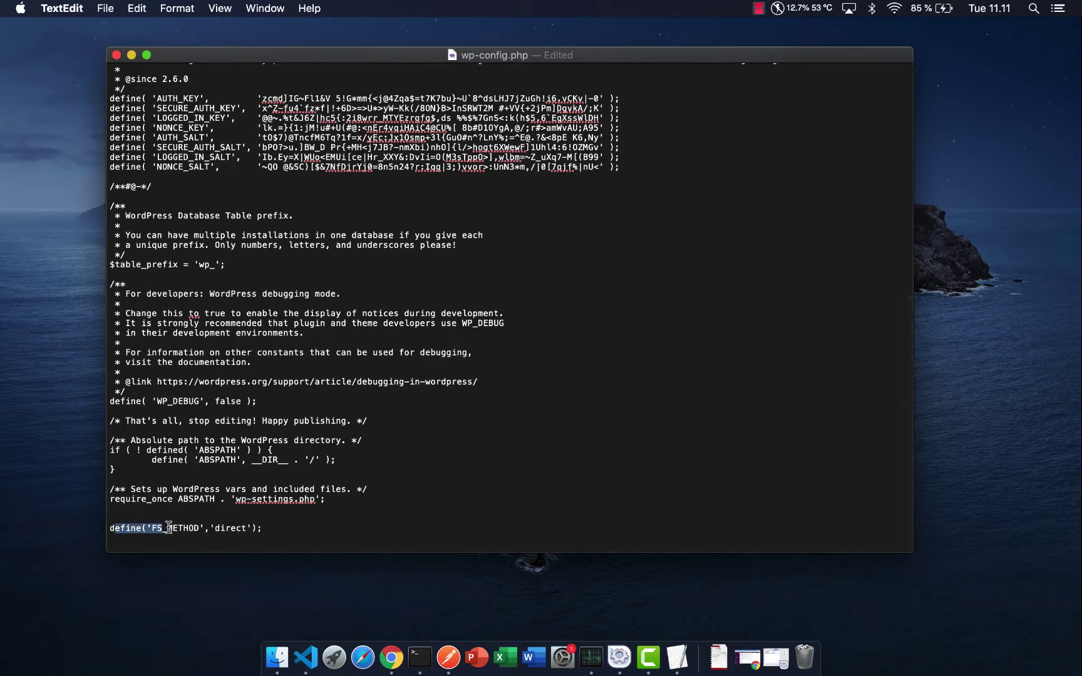
click(171, 528)
double_click(232, 528)
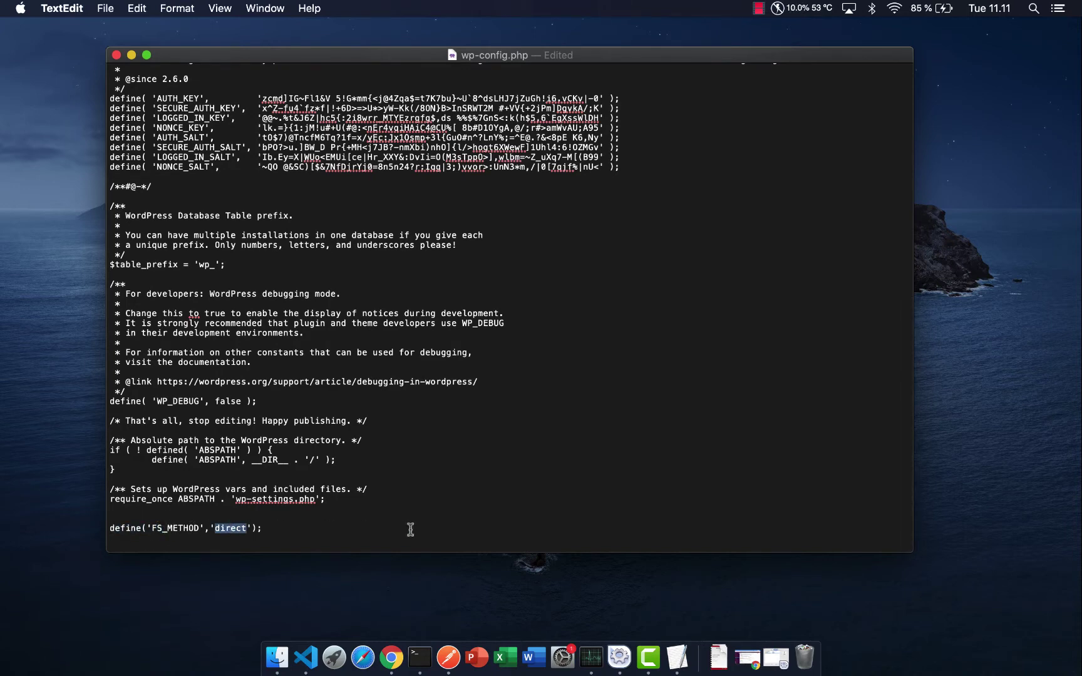
drag(211, 520, 164, 524)
click(164, 525)
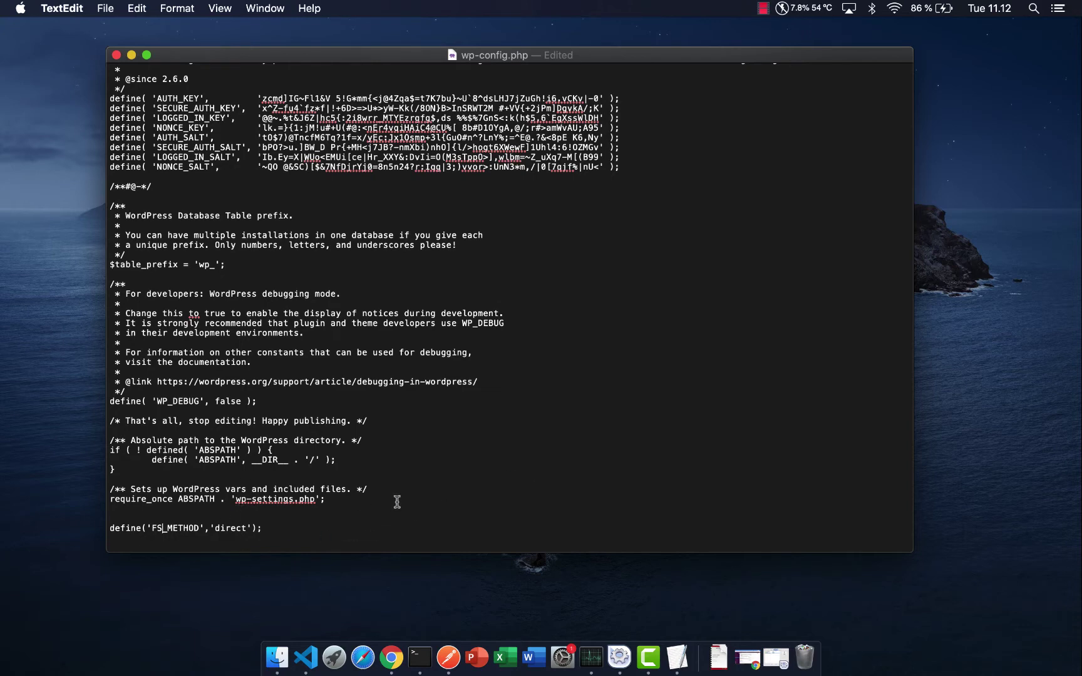
- Save wp-config.php and quit TextEdit
click(106, 8)
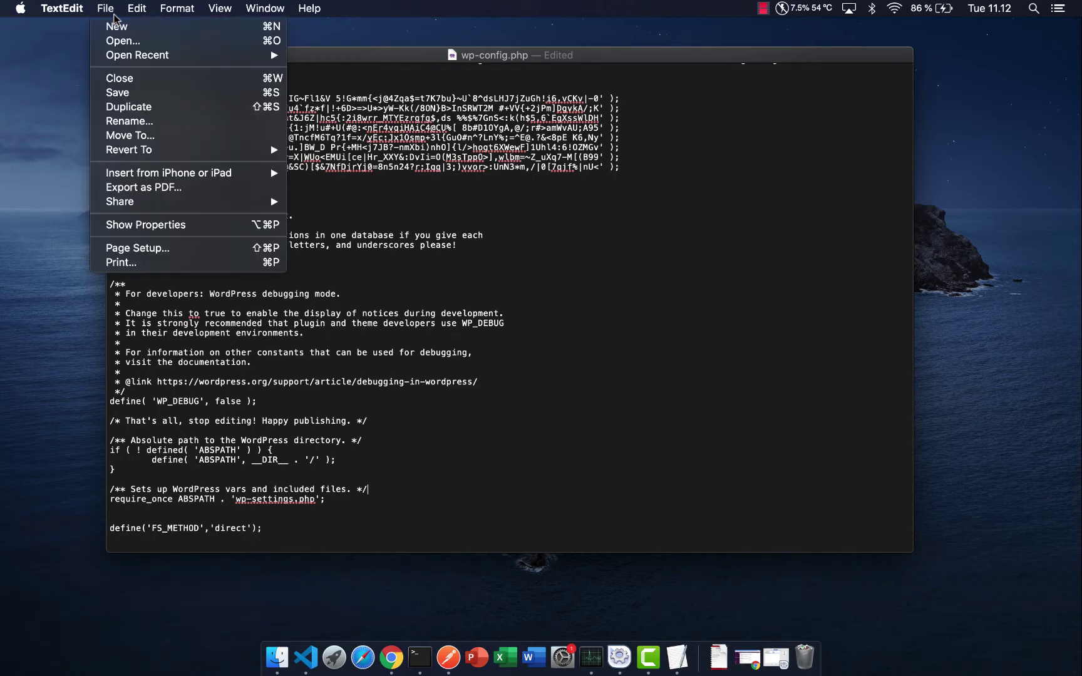
click(118, 92)
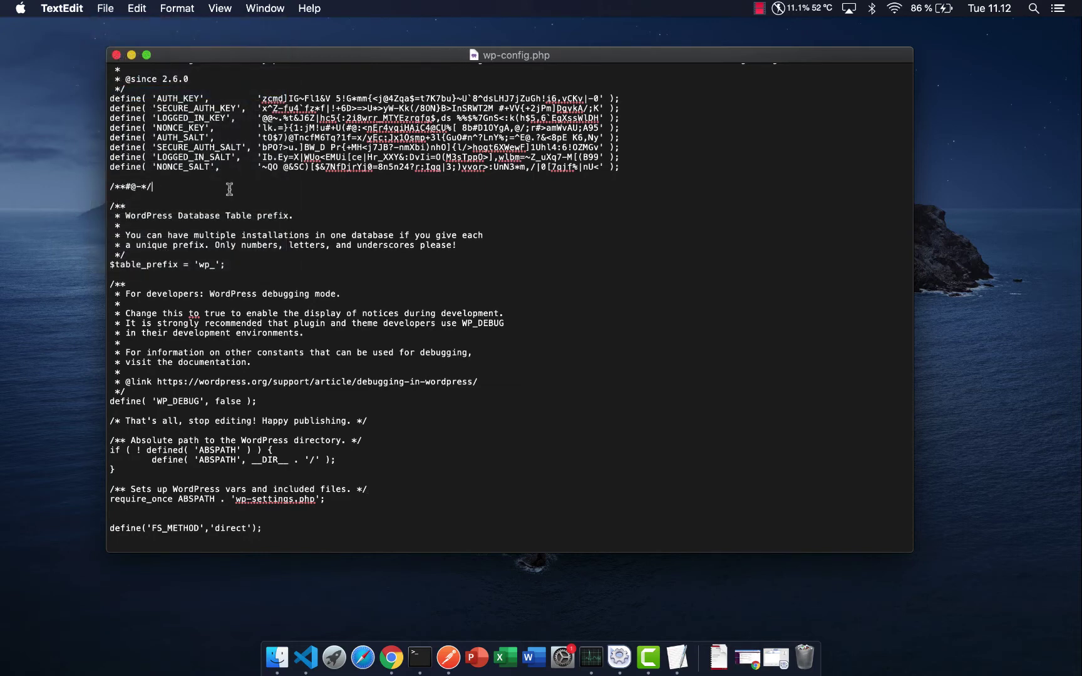
key(super+q)
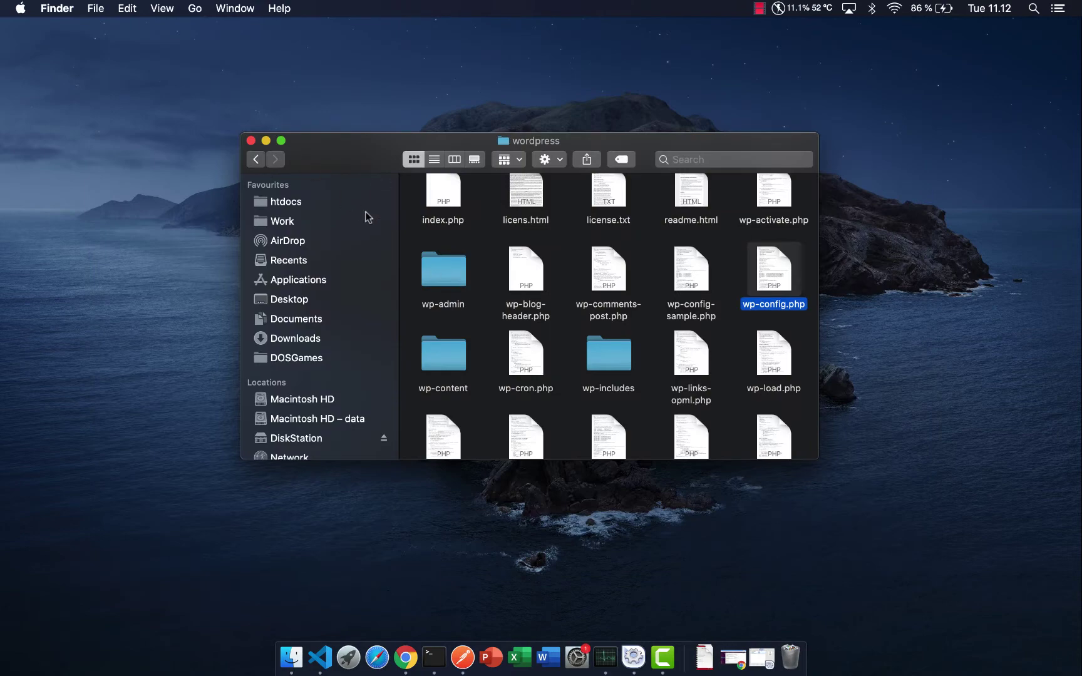
- Switch to Chrome, close the Cloudways article and reload the WordPress plugin search page, discarding the FTP connection form
key(super+Tab)
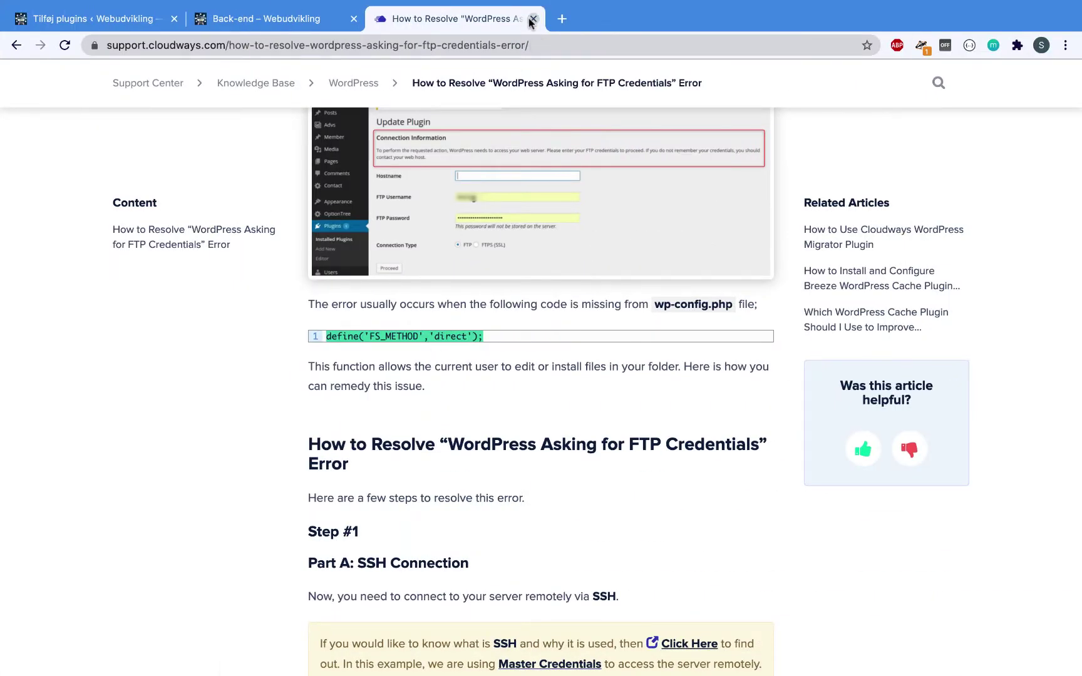
click(533, 19)
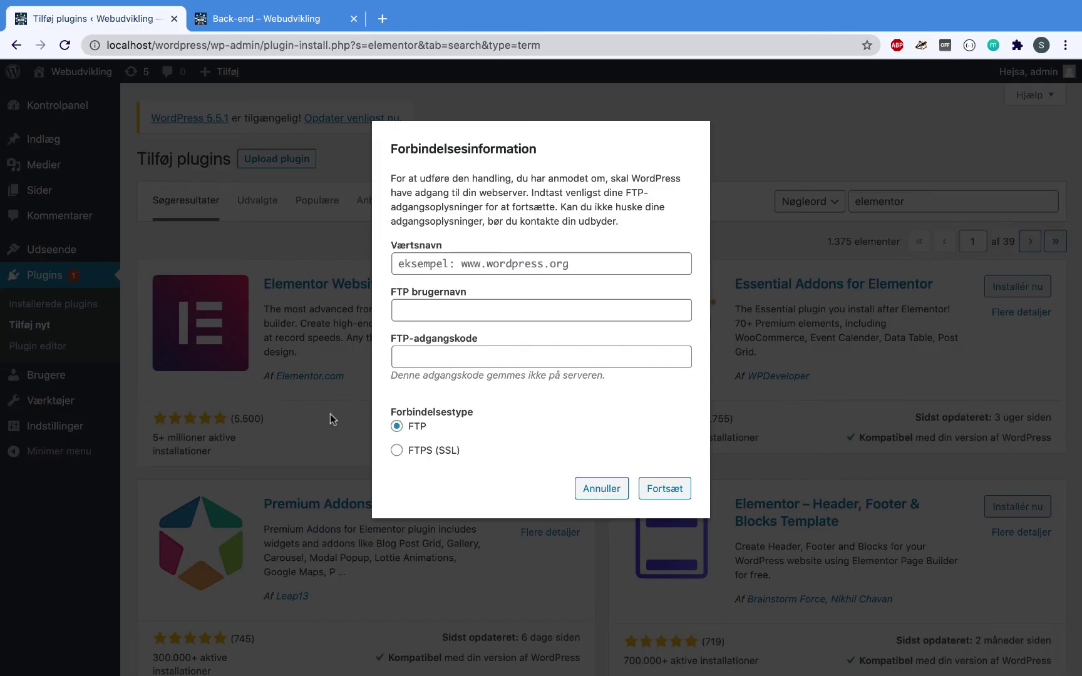
click(64, 45)
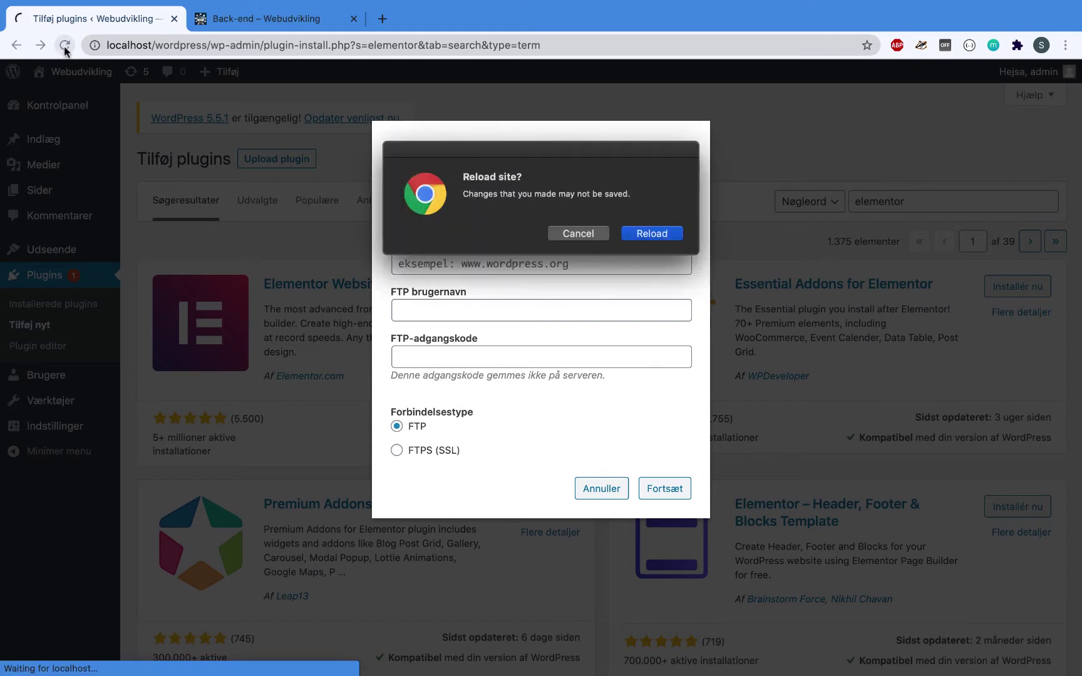
click(658, 229)
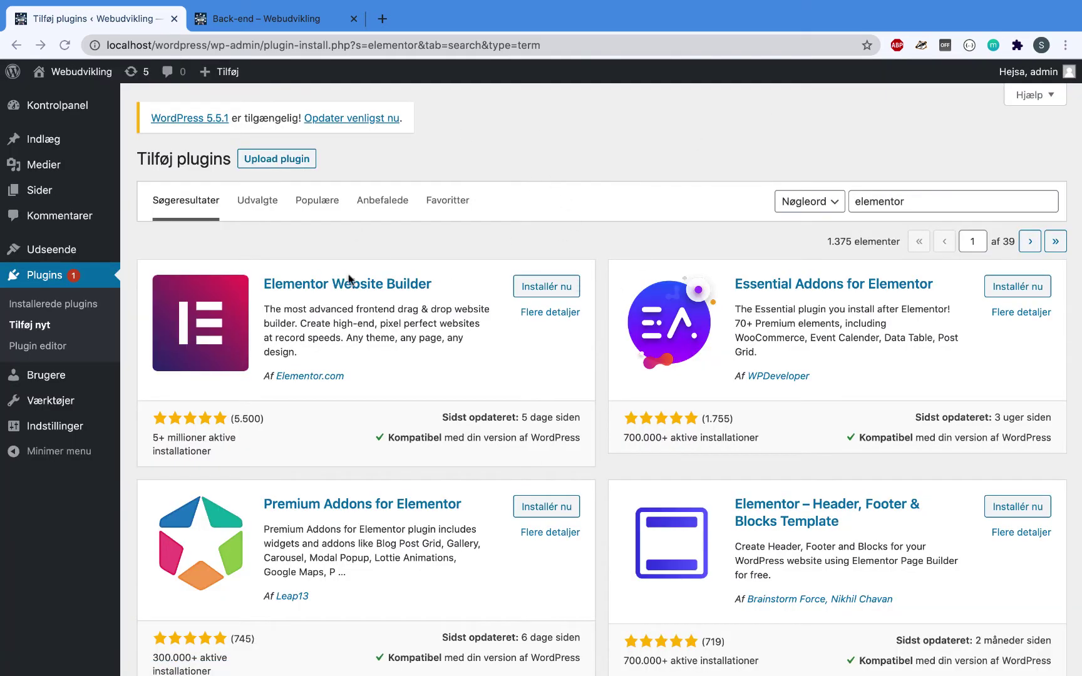
- Install and activate the Elementor Website Builder plugin
click(542, 286)
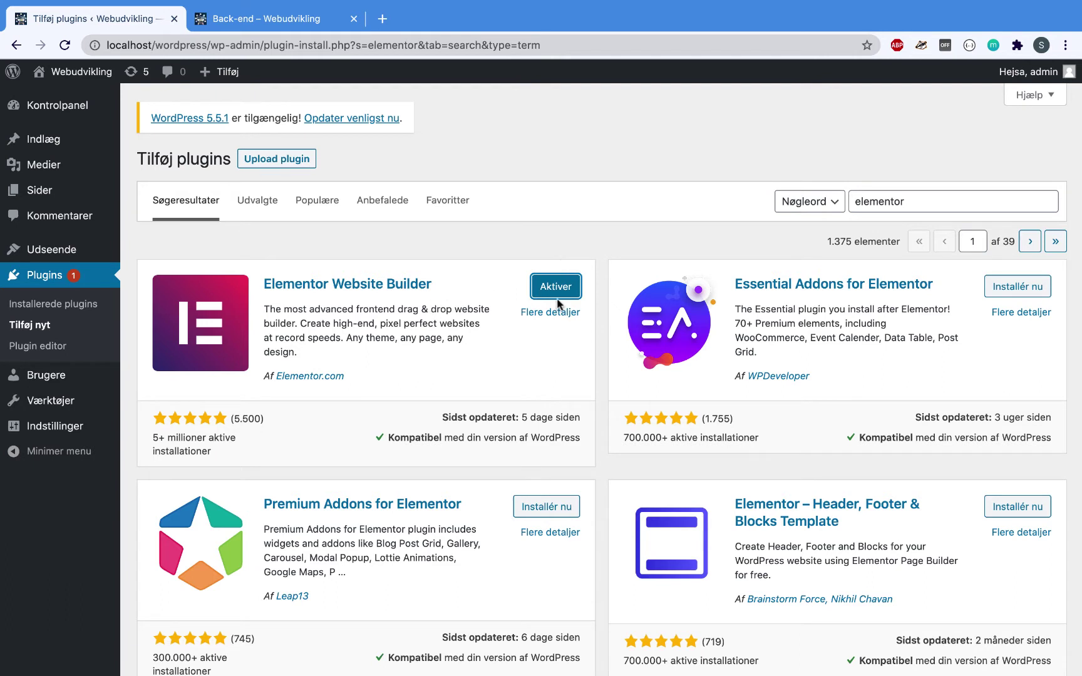
click(556, 290)
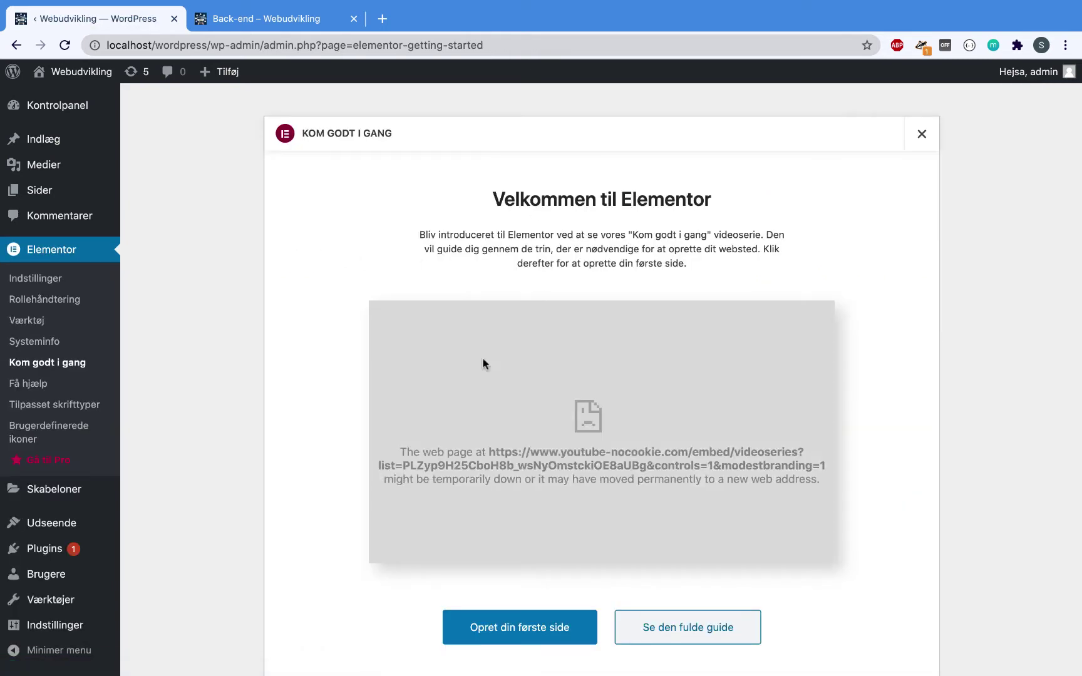
scroll(485, 363, down, 3)
scroll(540, 414, up, 3)
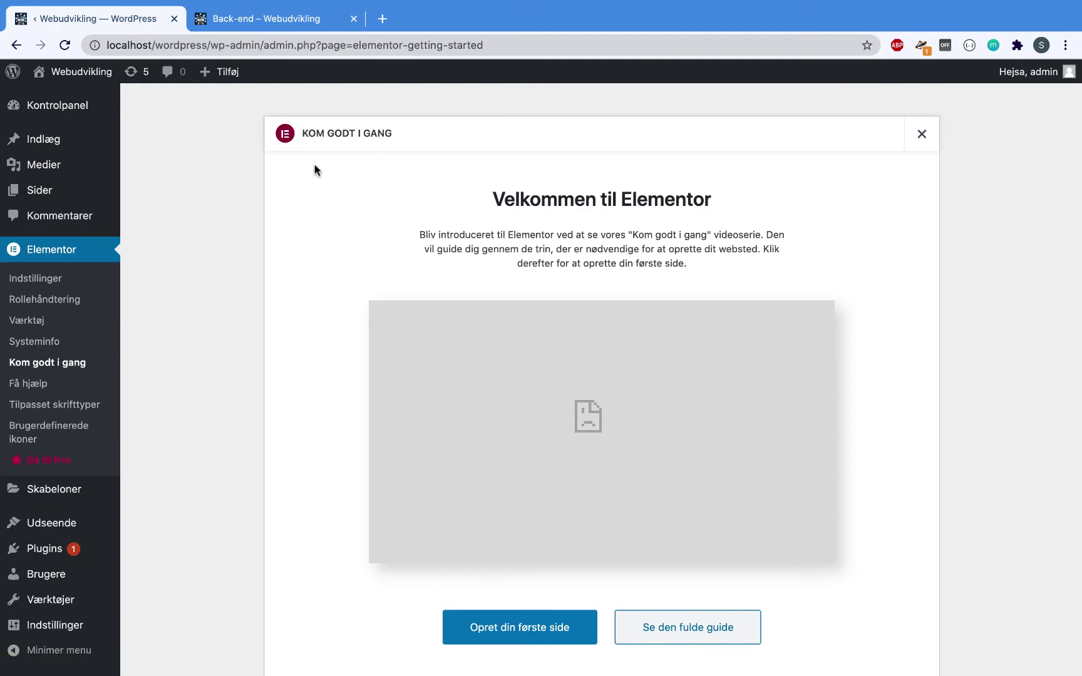
- Look over the Elementor and Skabeloner entries in the WordPress admin and open the Kontrolpanel overview
mouse_move(43, 494)
scroll(42, 496, up, 1)
scroll(42, 496, down, 3)
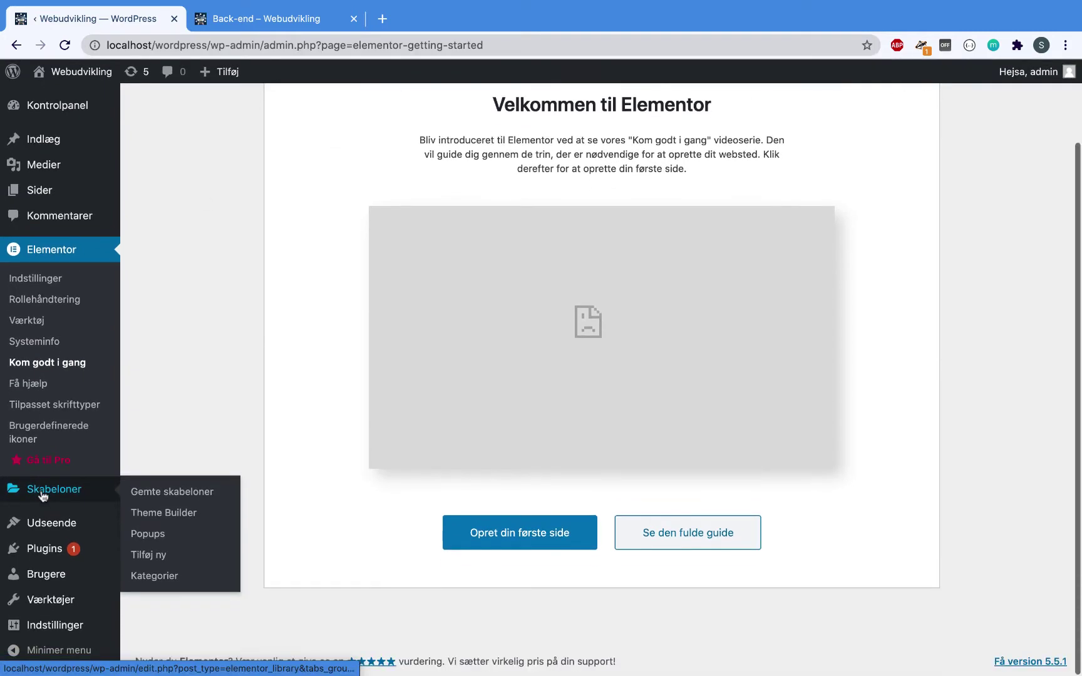
scroll(47, 222, up, 3)
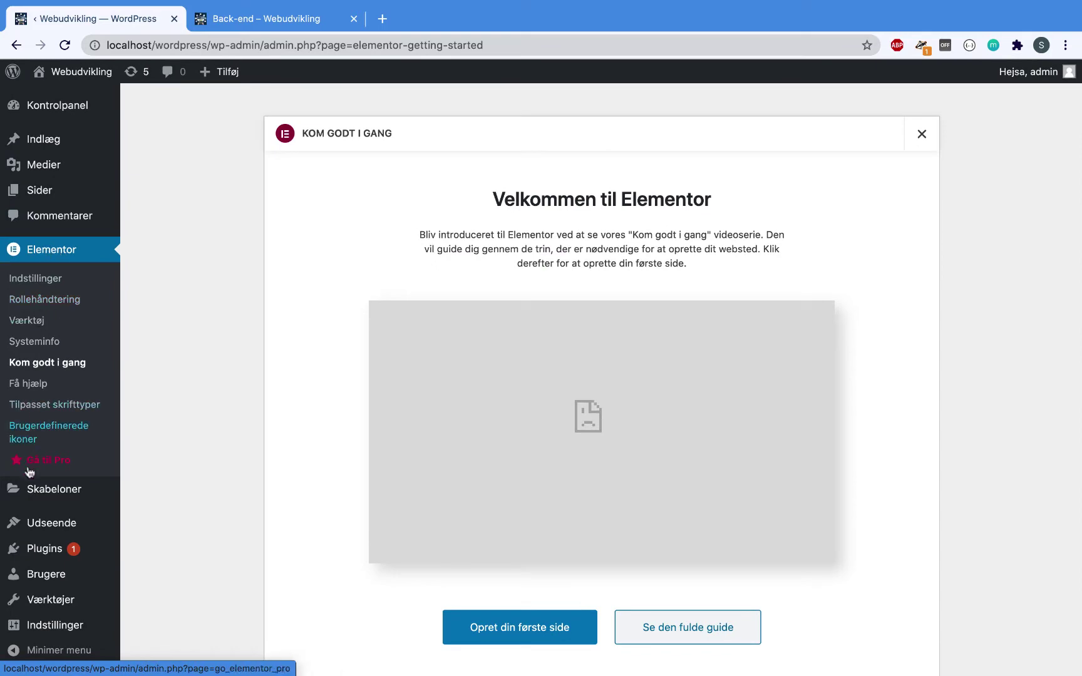
click(45, 111)
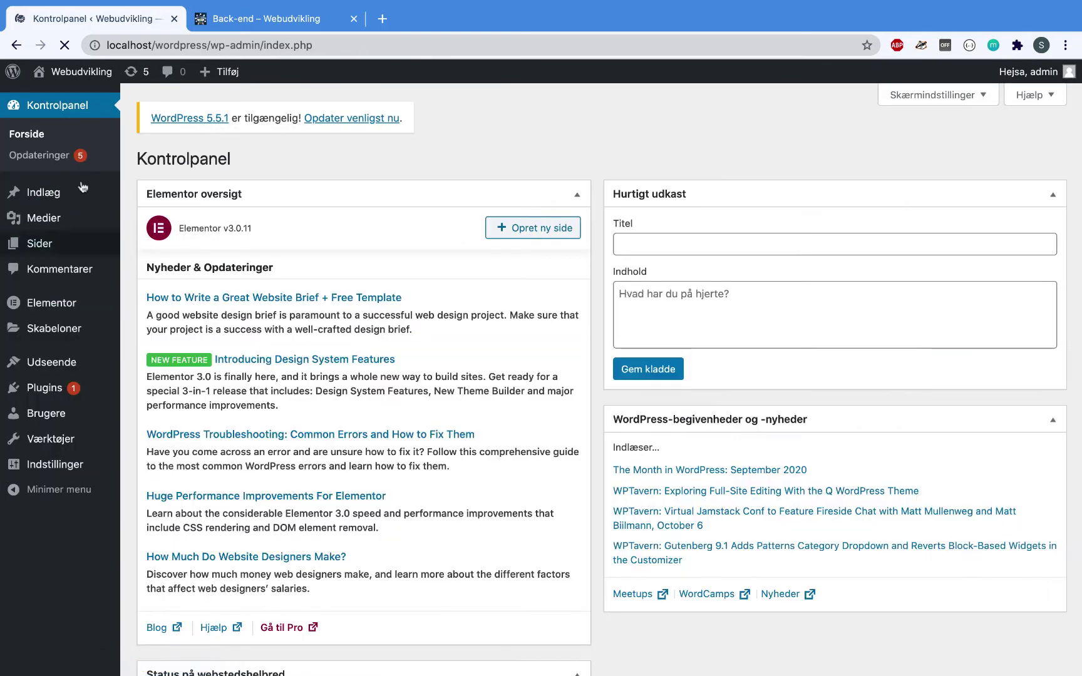
mouse_move(49, 313)
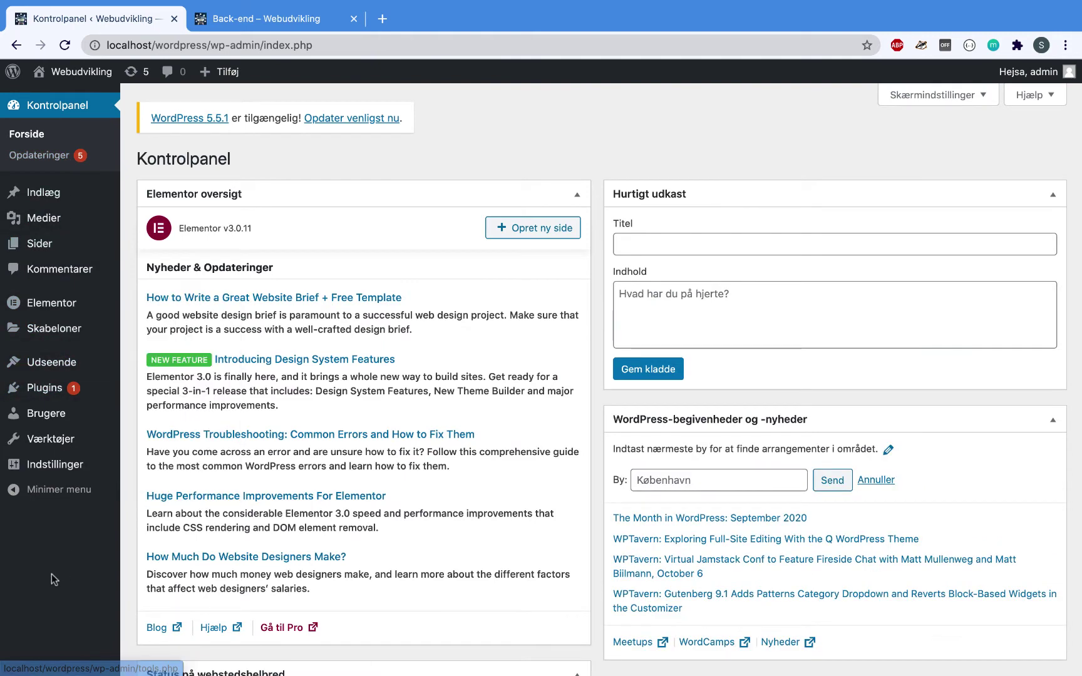
- Reload the live Back-end page to check its appearance, and return to the WordPress admin
click(286, 17)
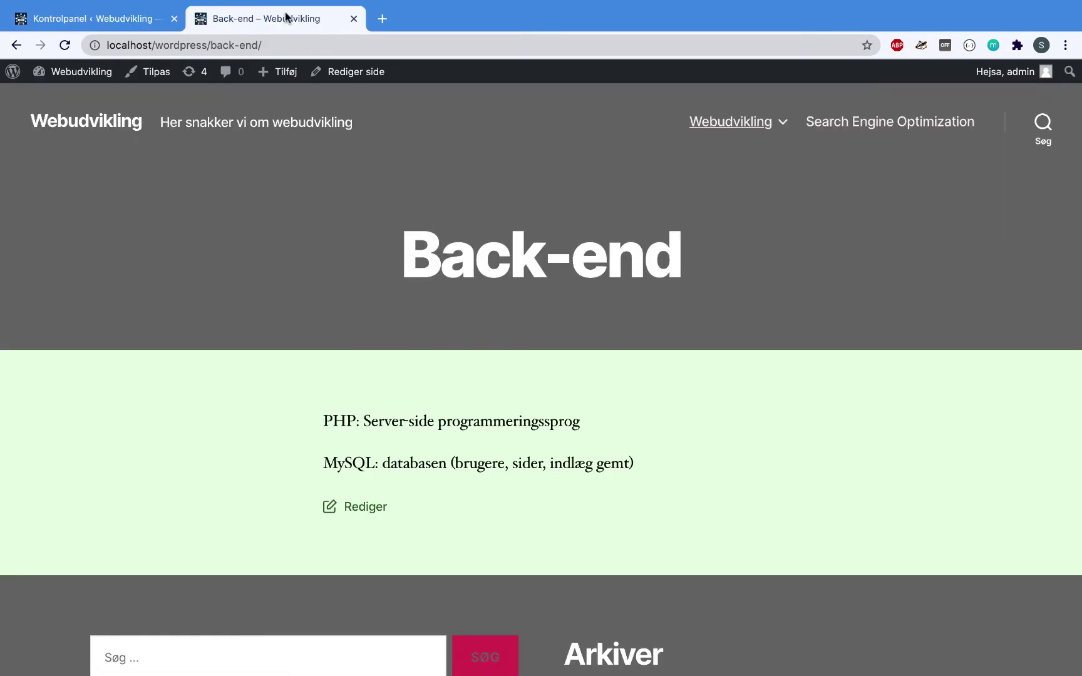
key(super+r)
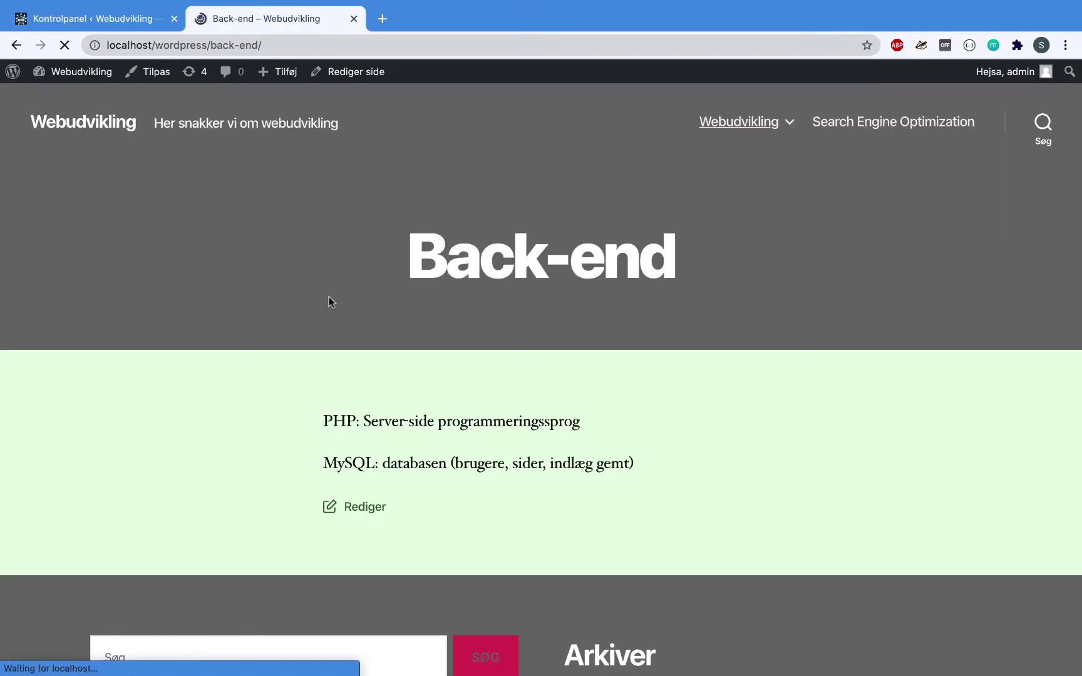
click(103, 20)
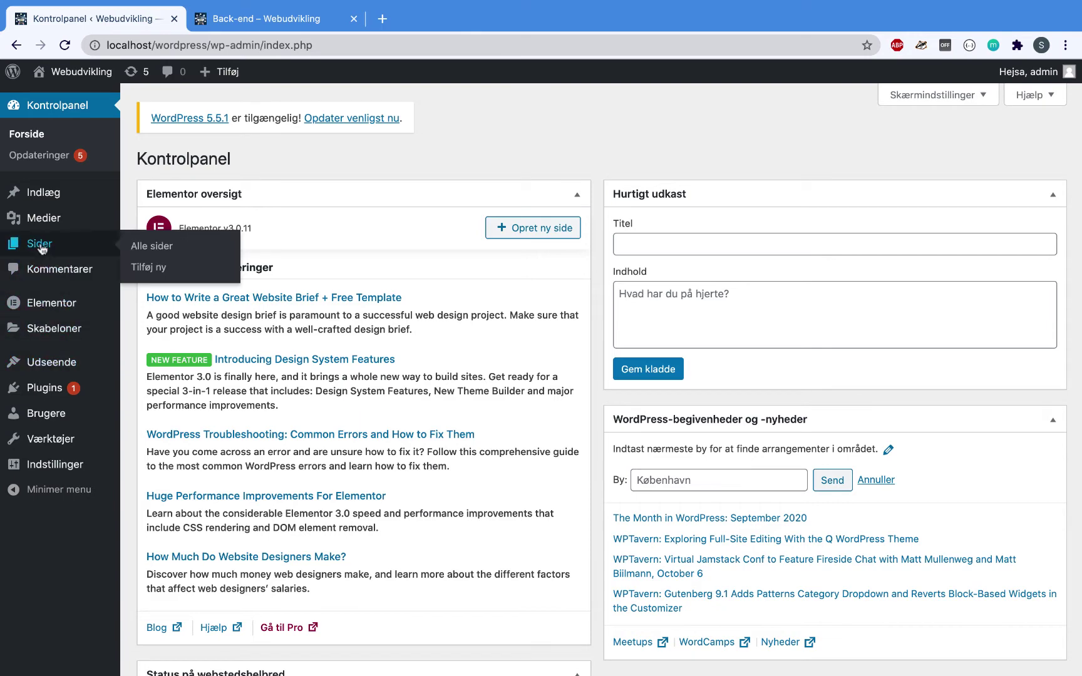
- Open the Back-end page for editing from the list of all pages (Sider)
click(38, 244)
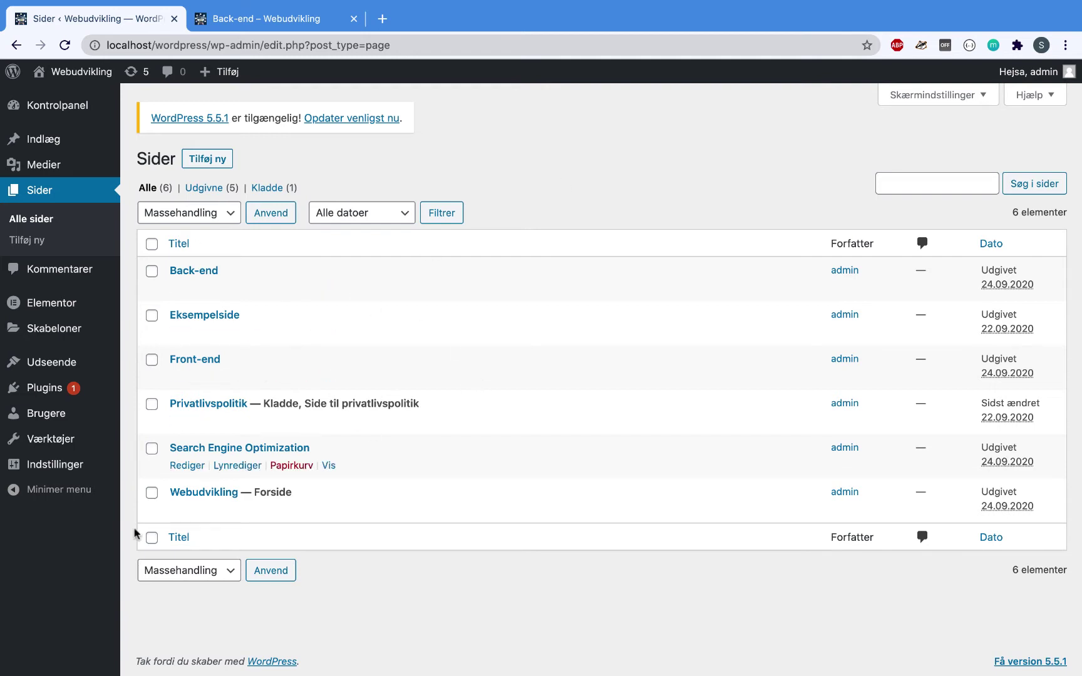
mouse_move(256, 293)
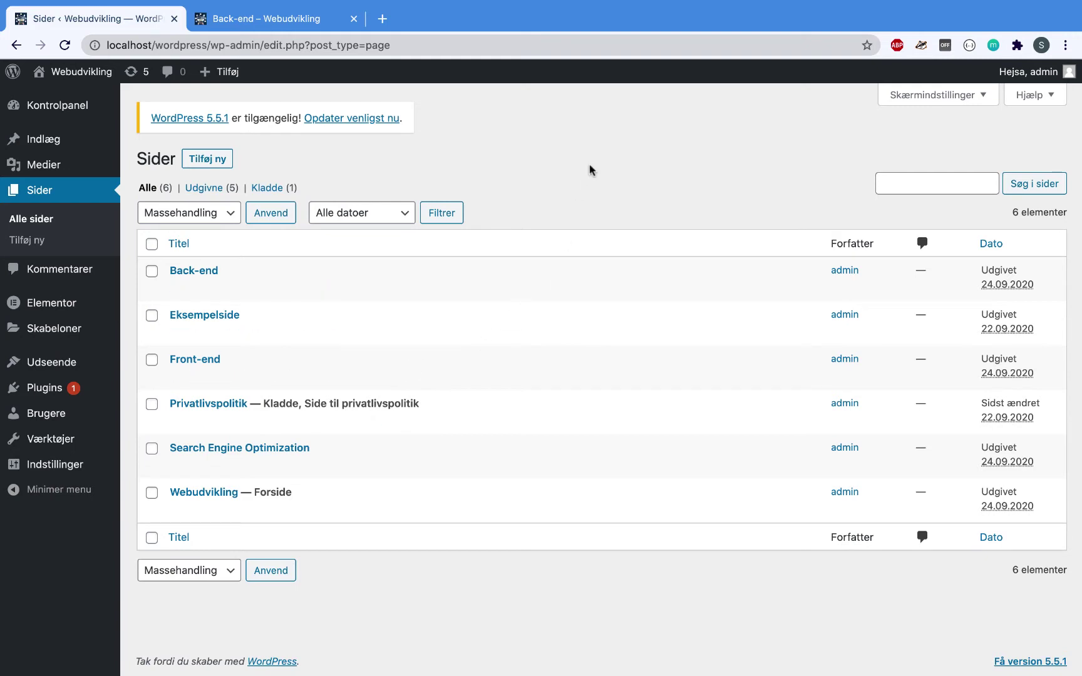
click(195, 269)
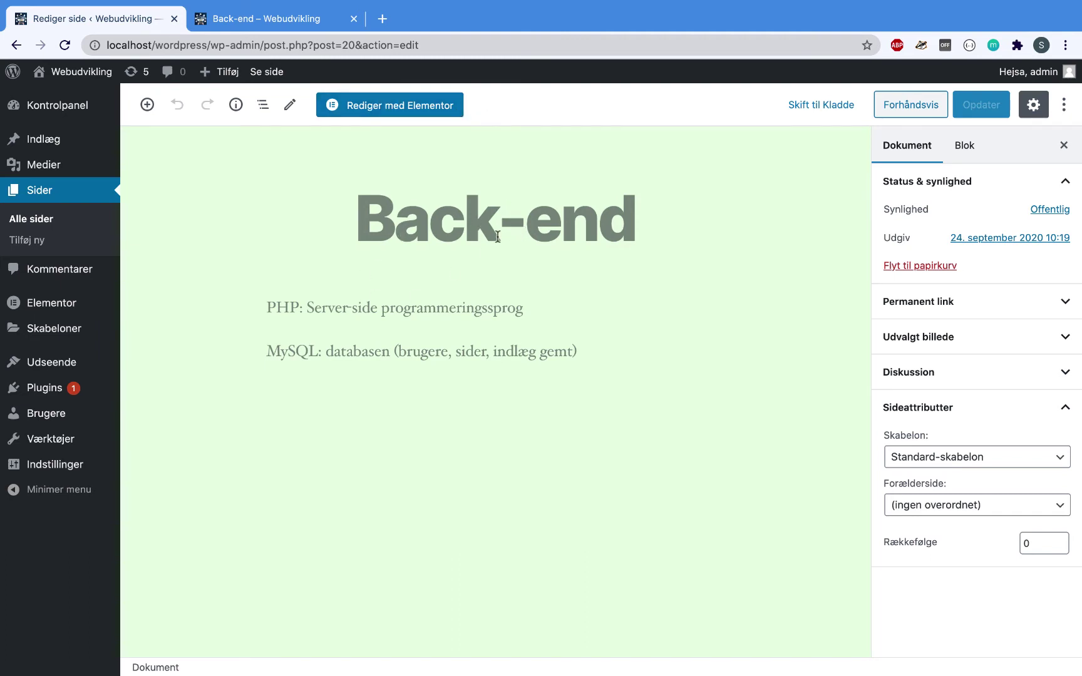
- Compare the live Back-end page with its title and its PHP and MySQL paragraph blocks in the editor
click(280, 17)
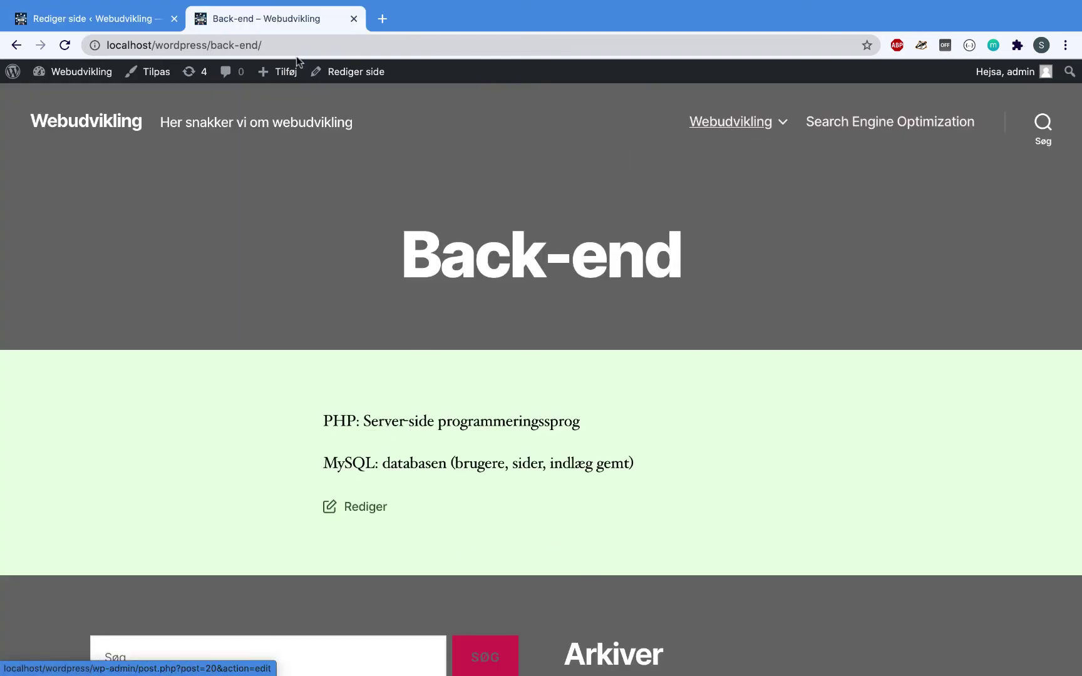
click(101, 21)
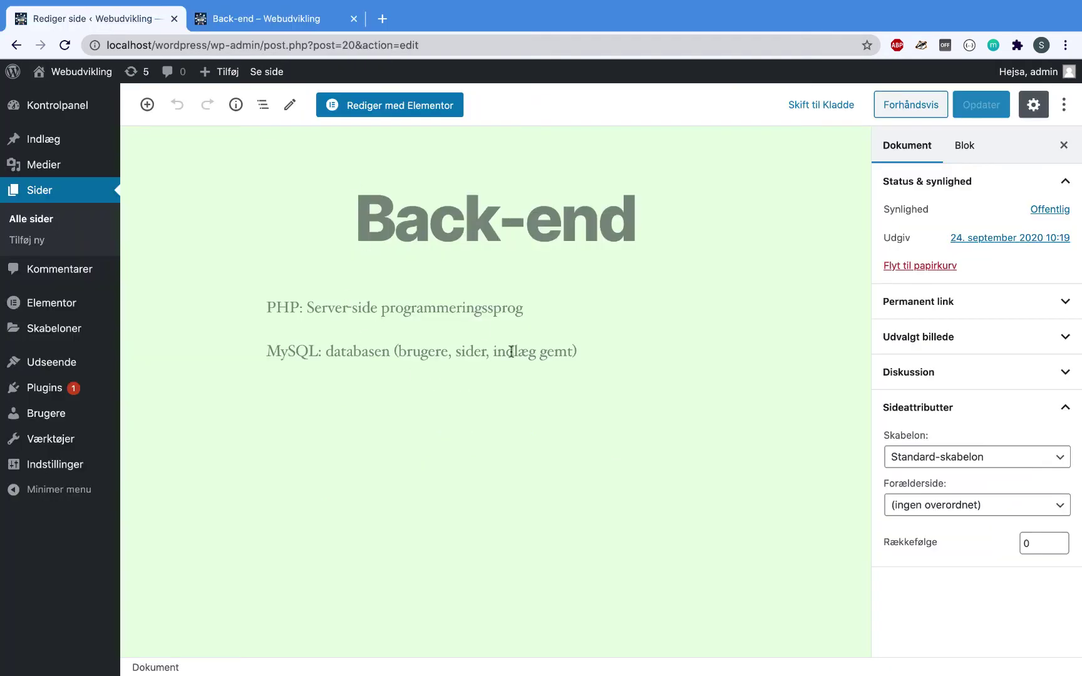
click(514, 352)
click(495, 313)
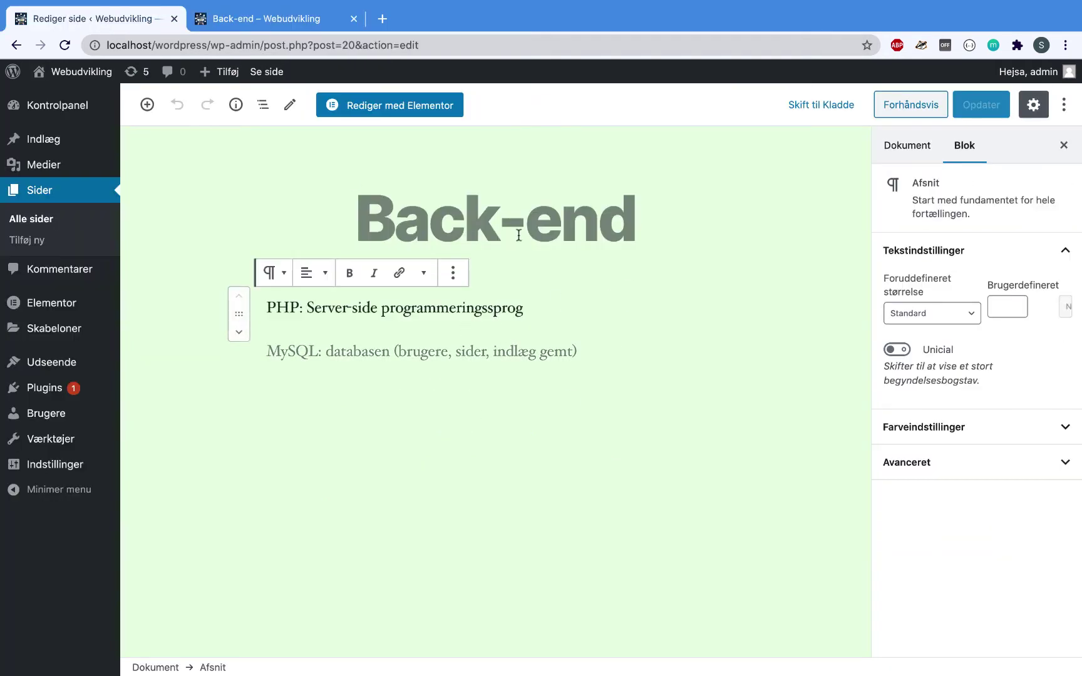
click(496, 228)
click(506, 353)
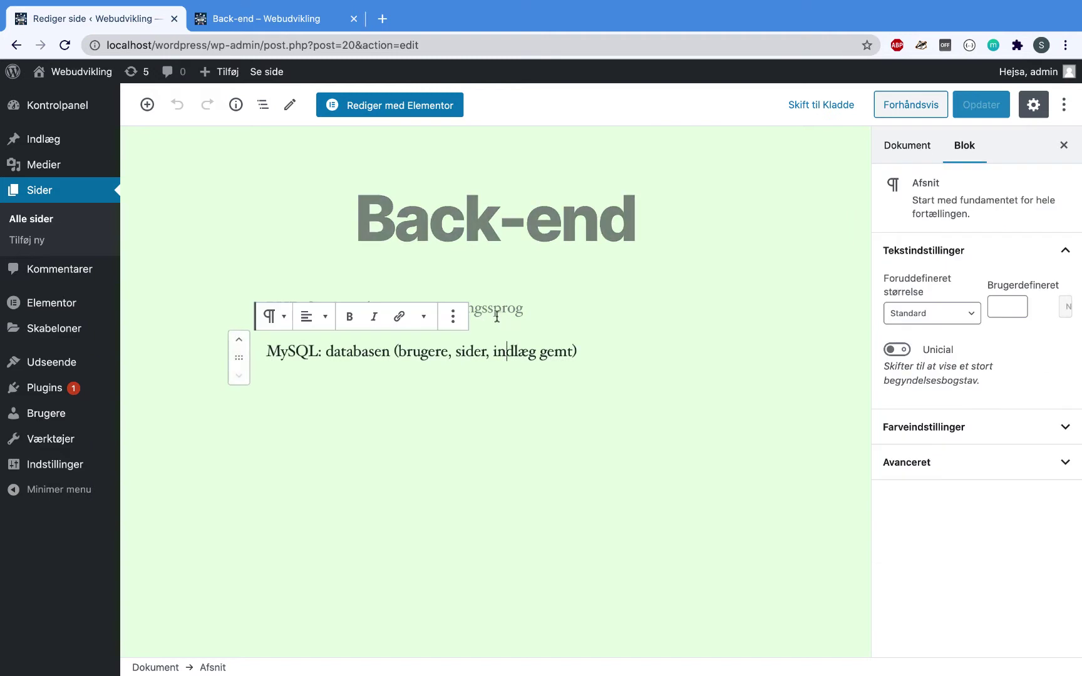
click(494, 308)
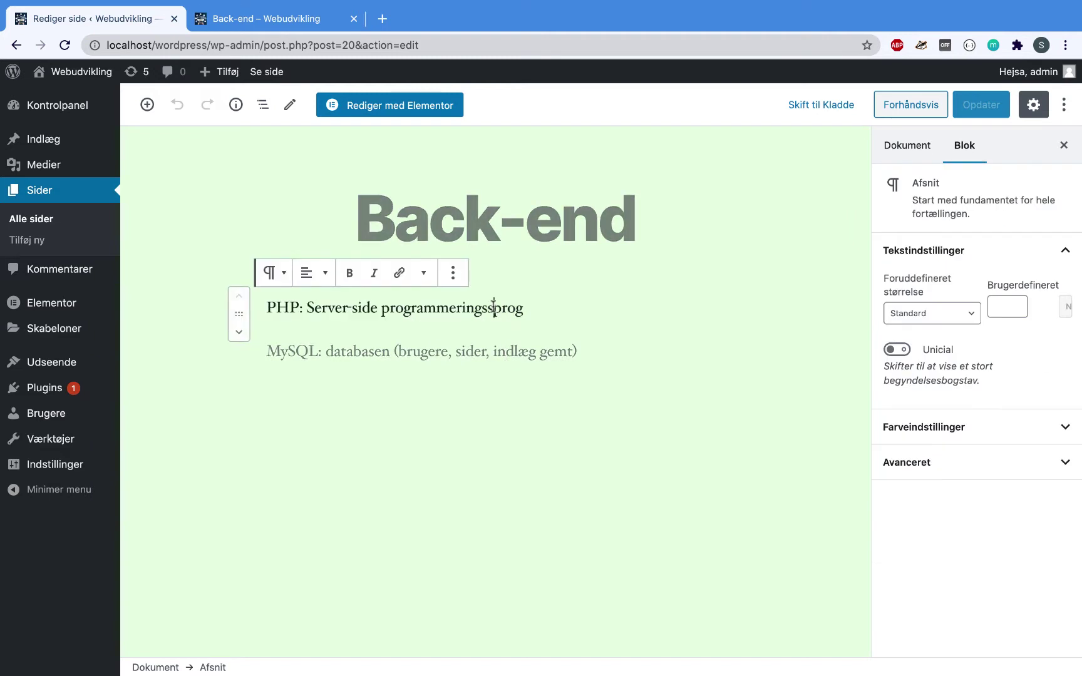
click(499, 353)
click(493, 309)
click(274, 26)
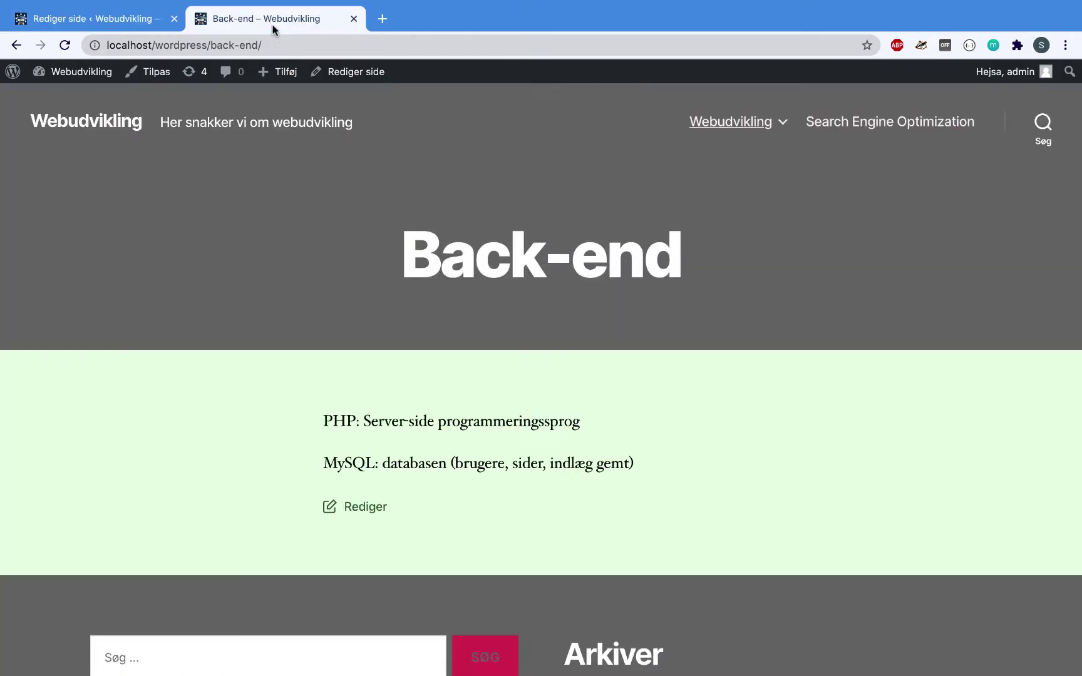
- Examine the separate PHP and MySQL paragraph blocks in the Back-end page's WordPress editor
click(90, 22)
click(491, 352)
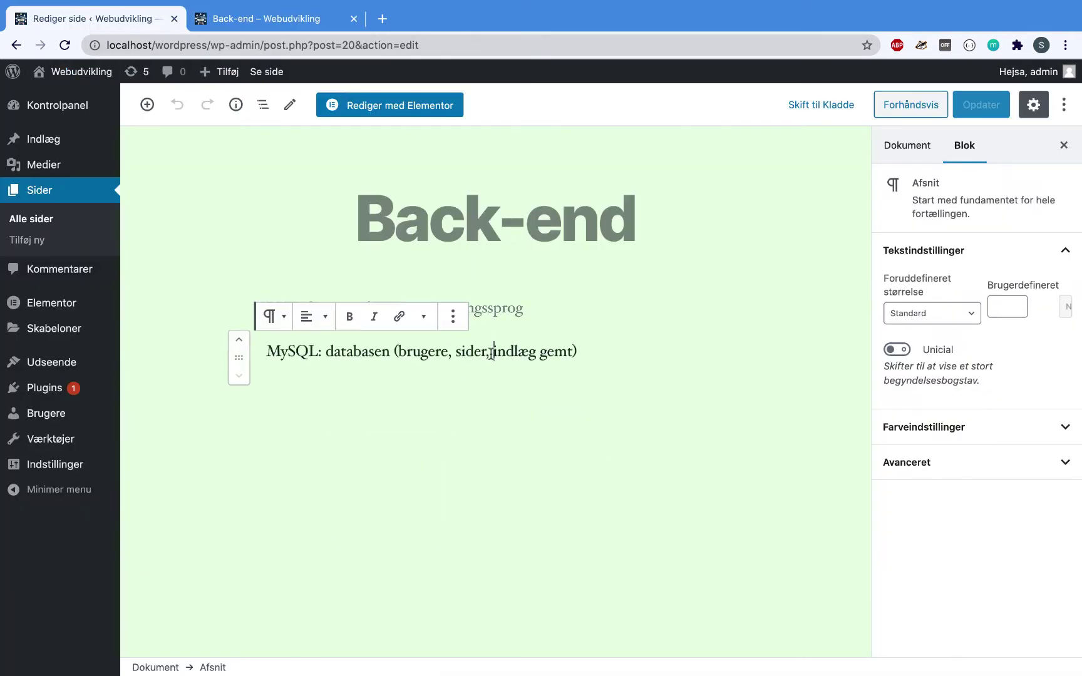
click(507, 306)
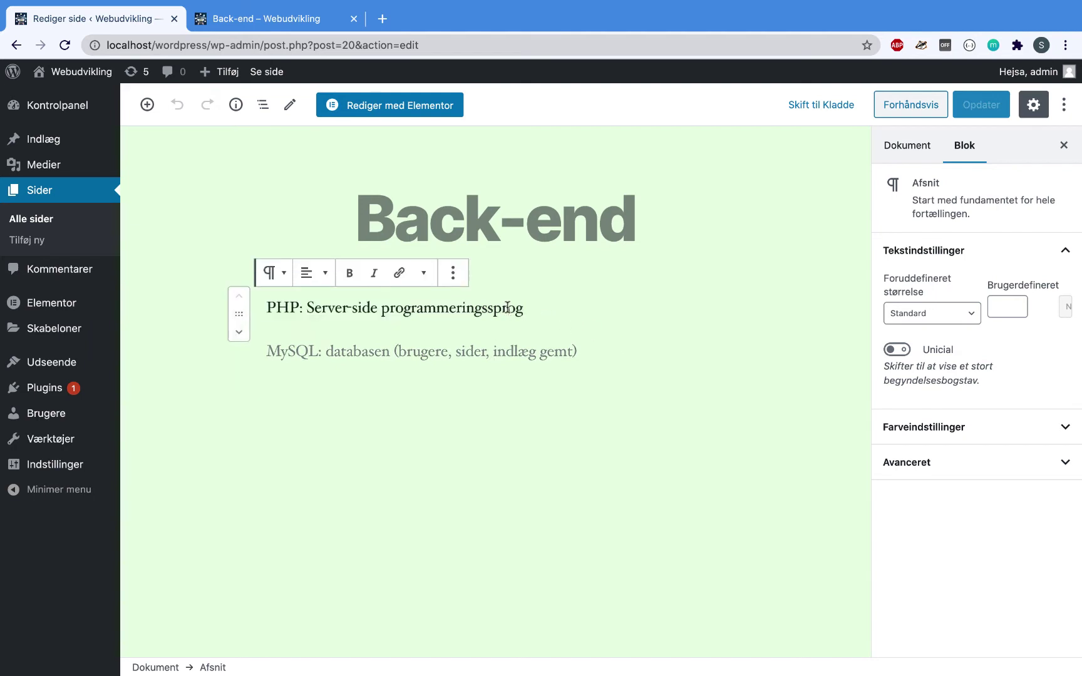
click(507, 351)
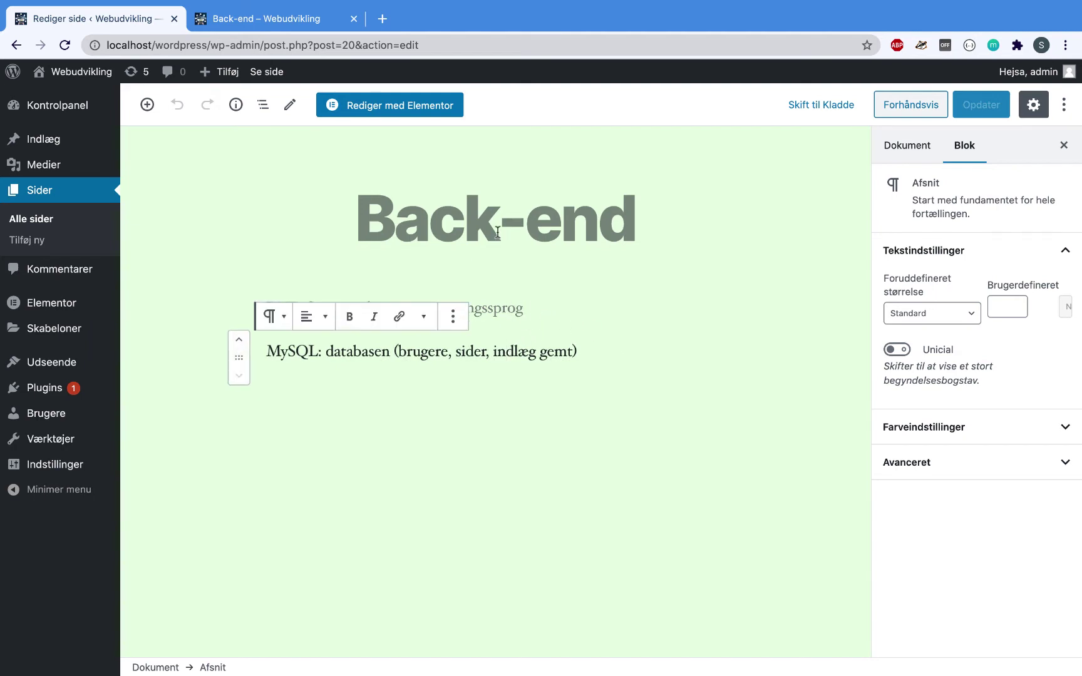
click(504, 307)
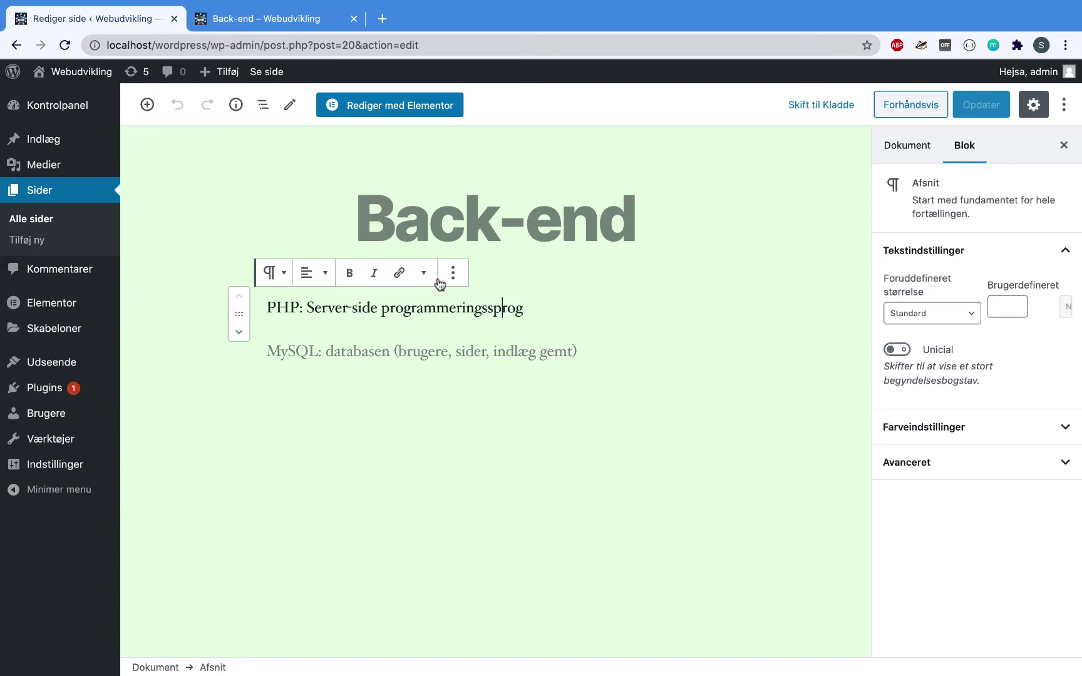
click(515, 350)
click(494, 308)
- Open the Back-end page for editing with Elementor and look over the whole page preview
click(387, 108)
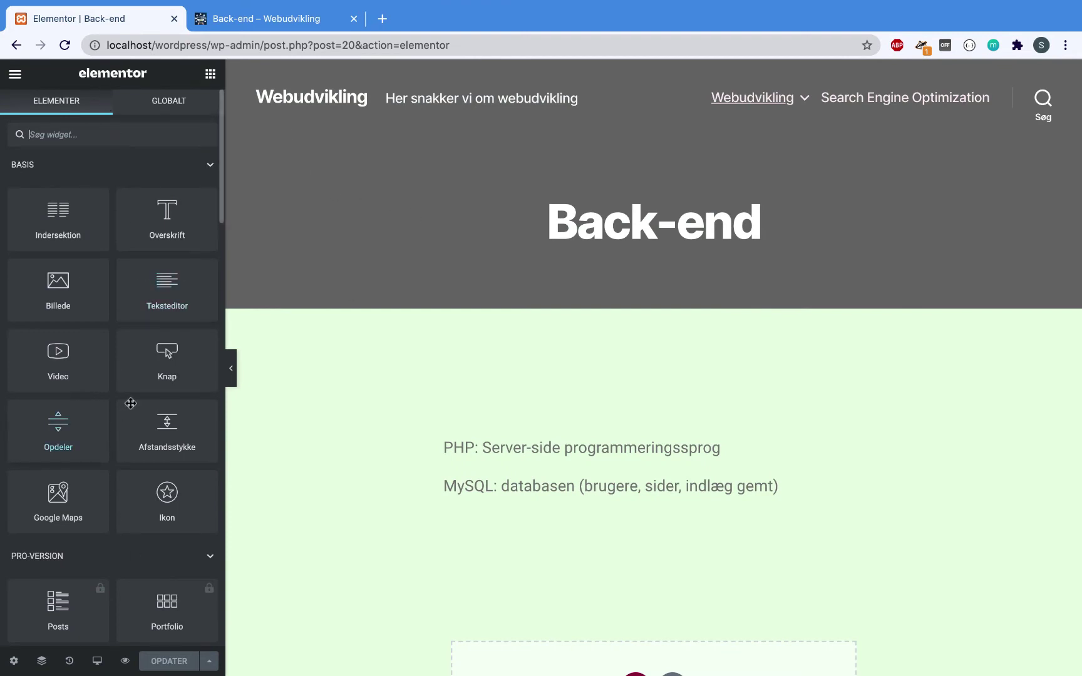
scroll(471, 322, down, 10)
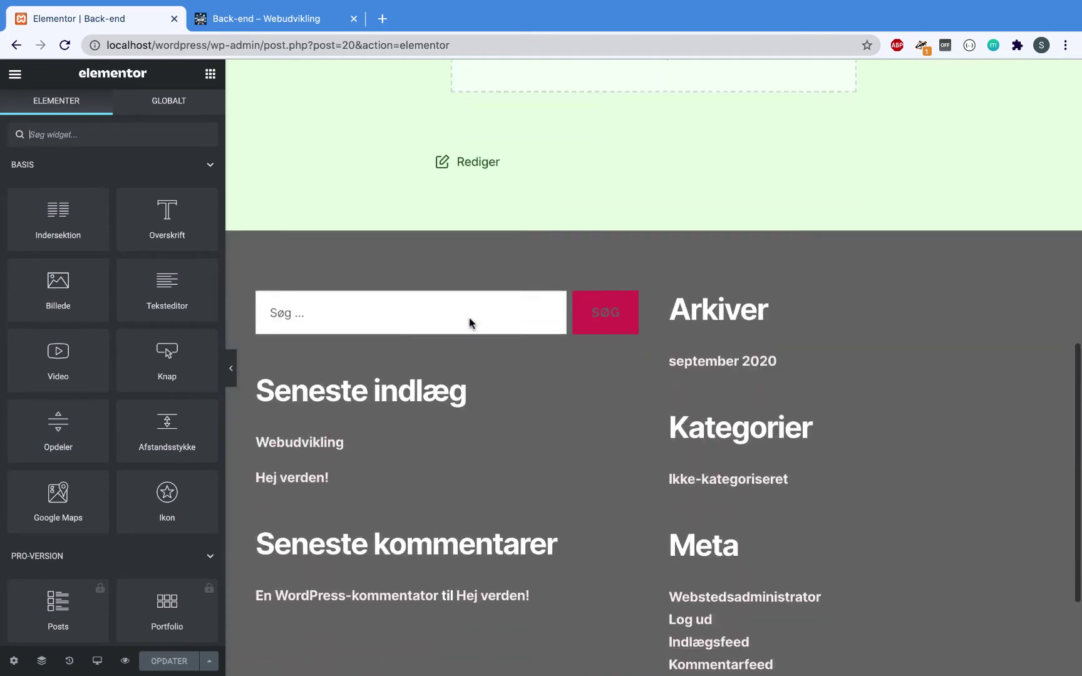
scroll(471, 322, up, 8)
scroll(472, 323, up, 3)
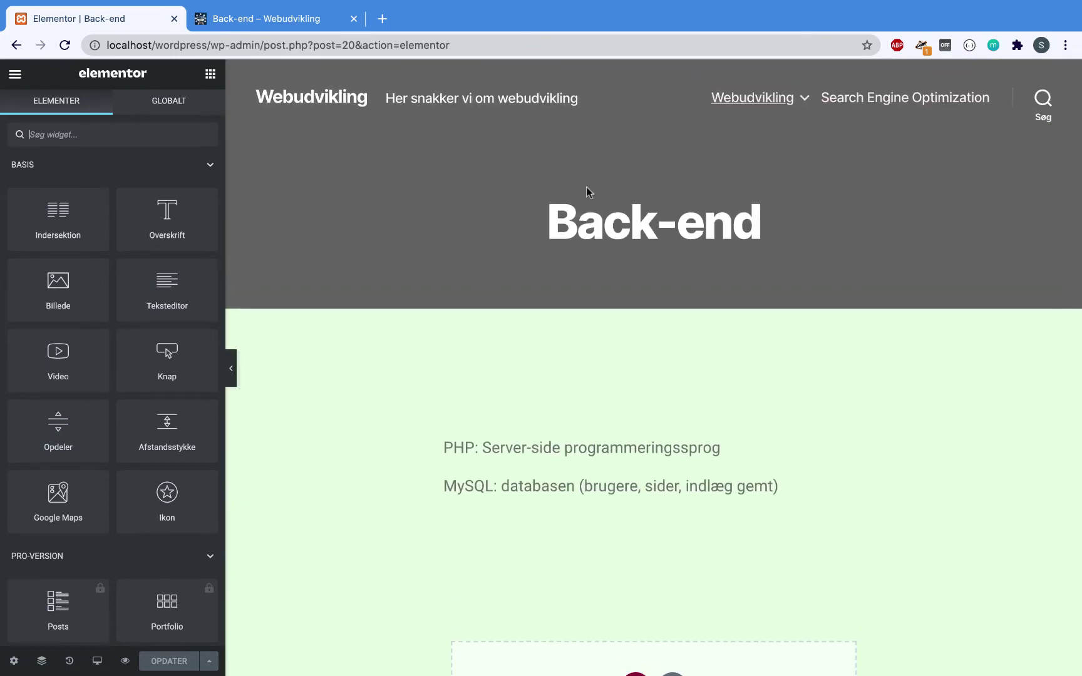
mouse_move(775, 91)
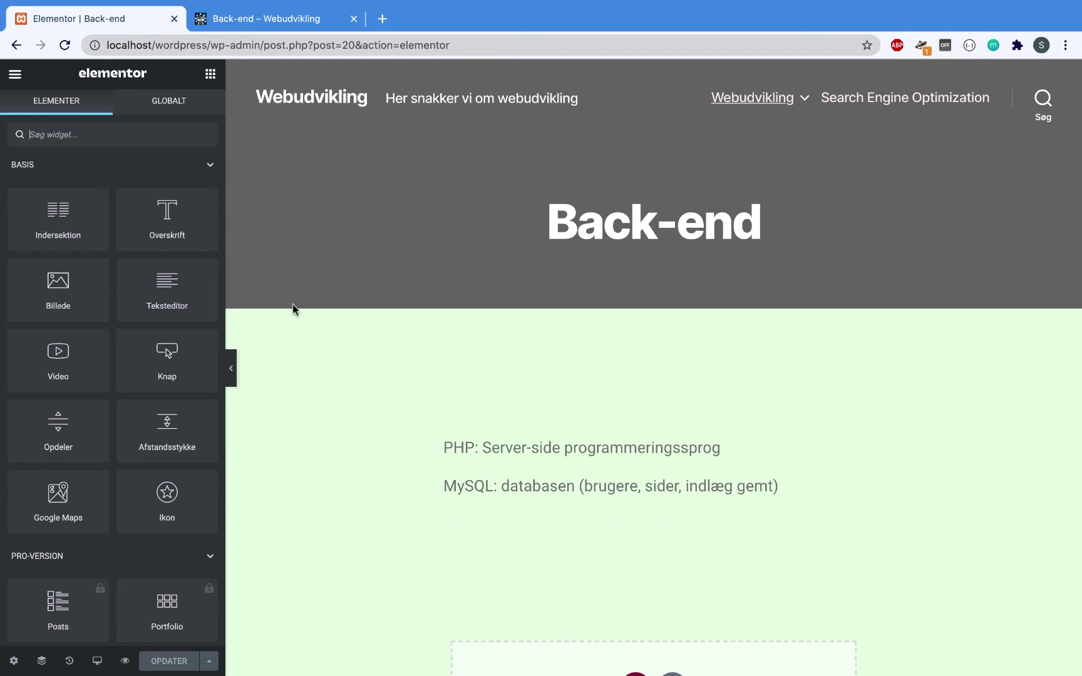
- Collapse the Basis, Pro-version and Generelt widget categories, and review the Basis widgets
click(210, 166)
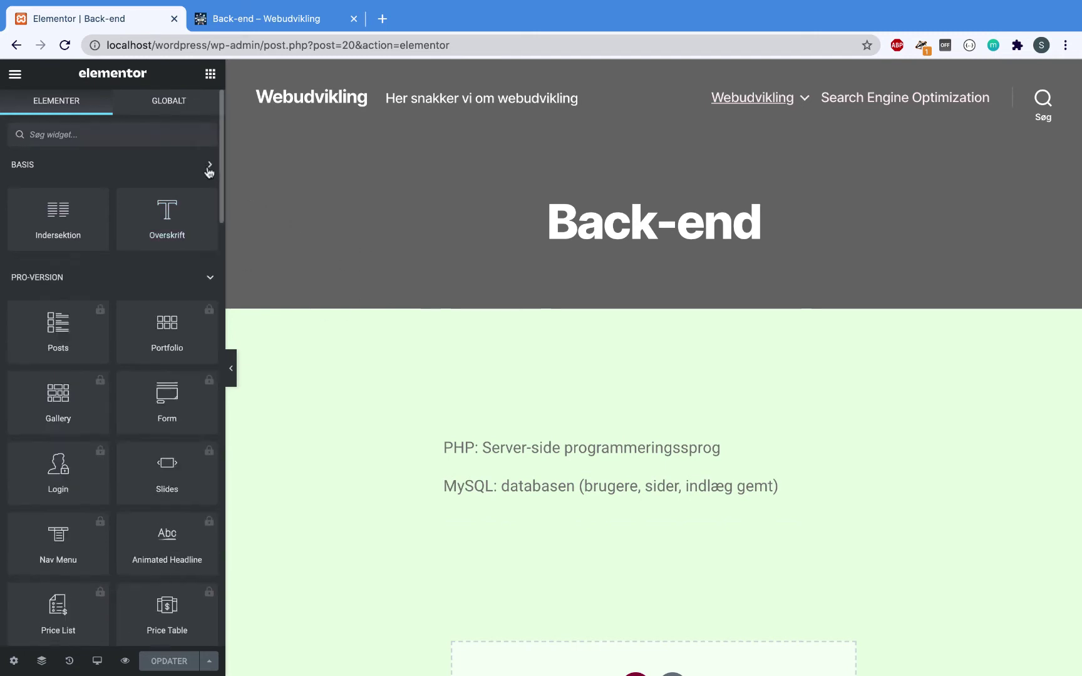
click(209, 204)
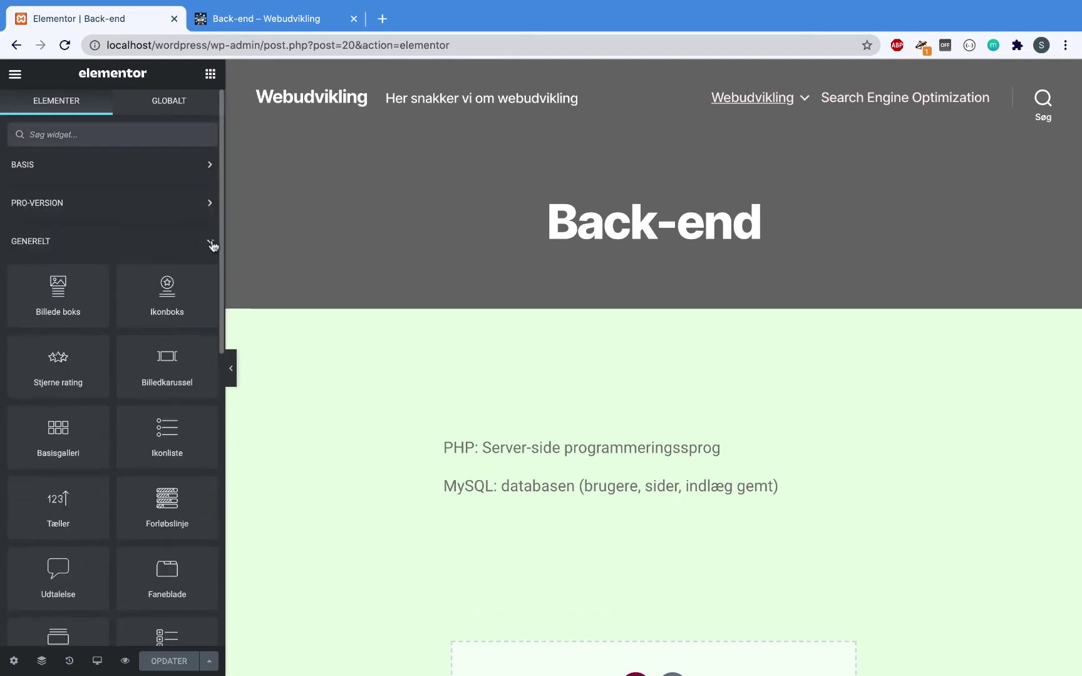
click(211, 243)
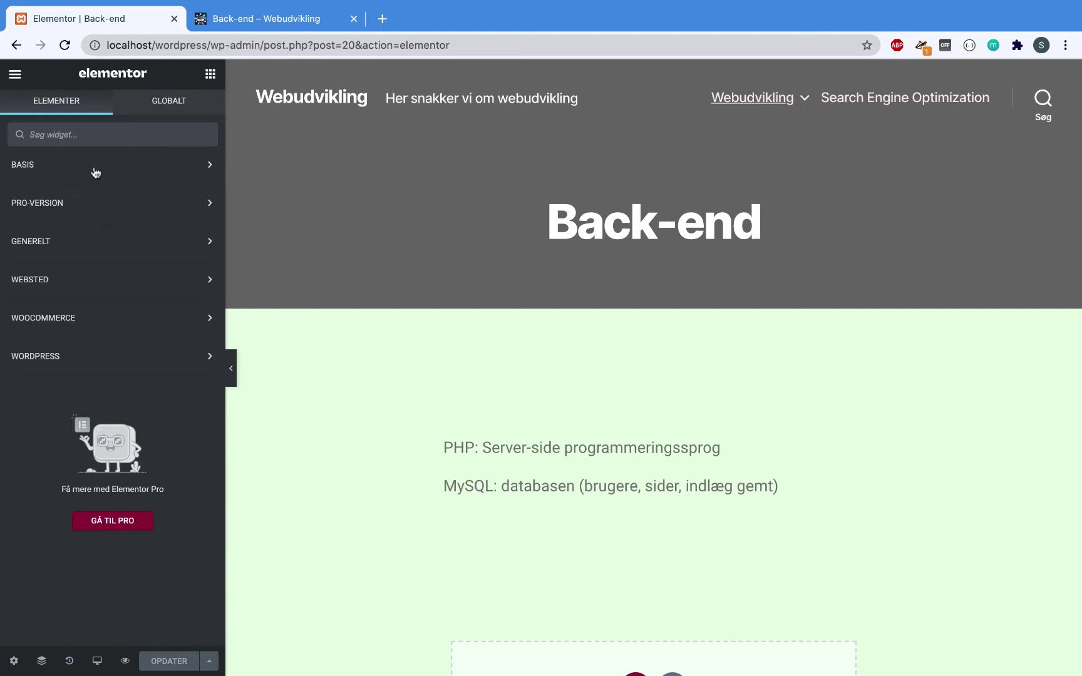
click(205, 173)
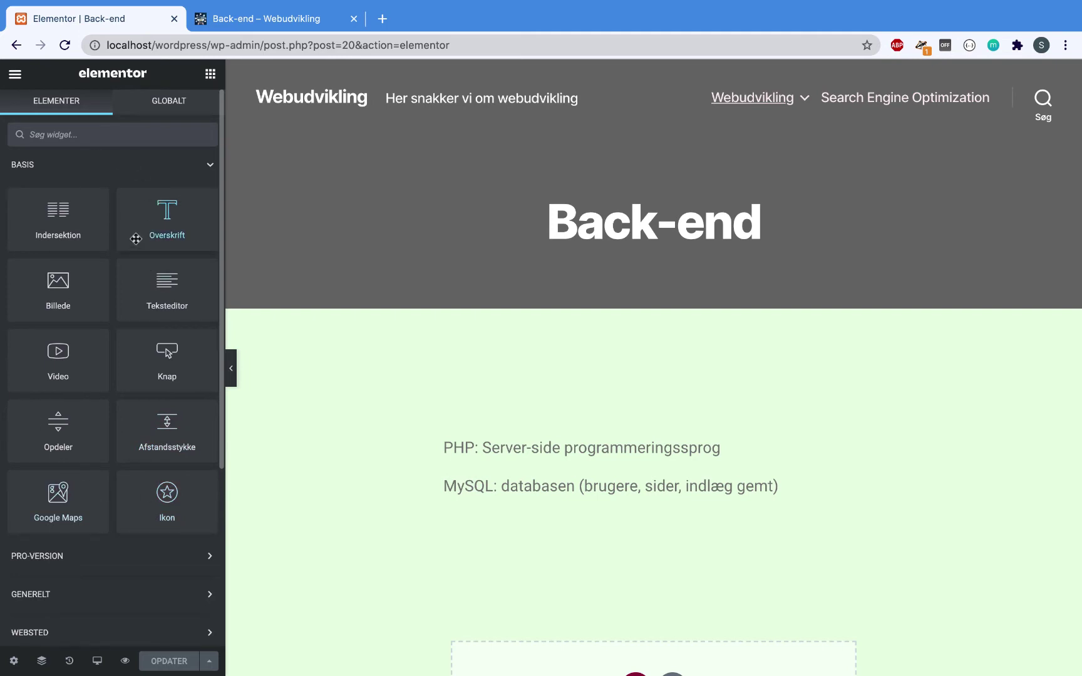
click(209, 167)
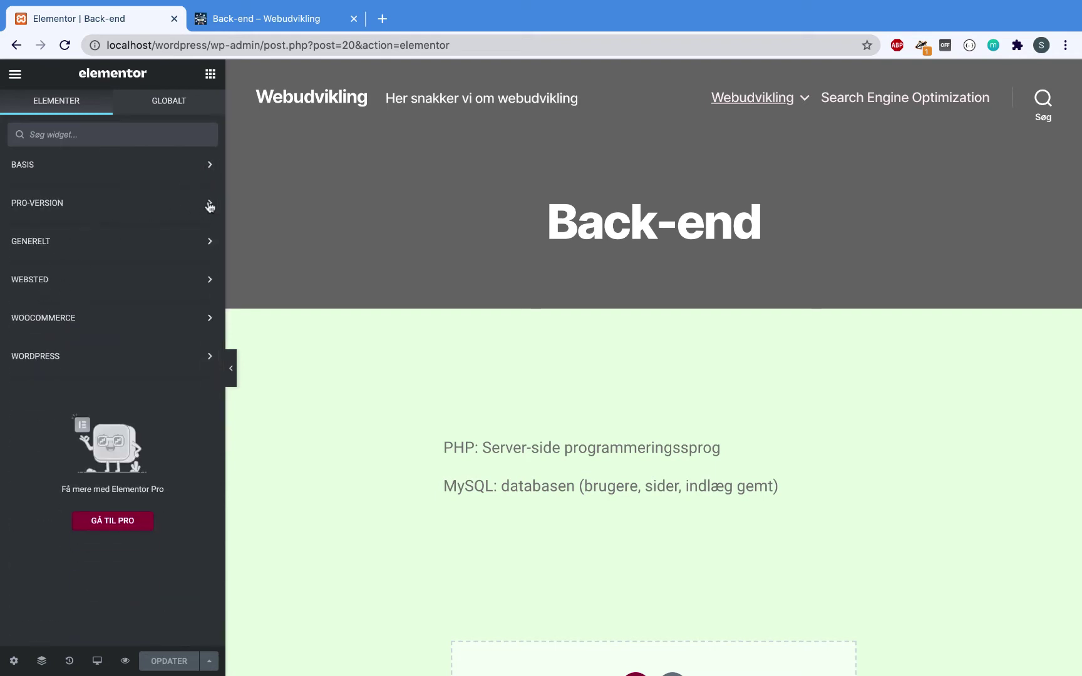
- Look through the locked widgets in the Pro-version category and collapse it again
click(209, 204)
scroll(108, 410, down, 2)
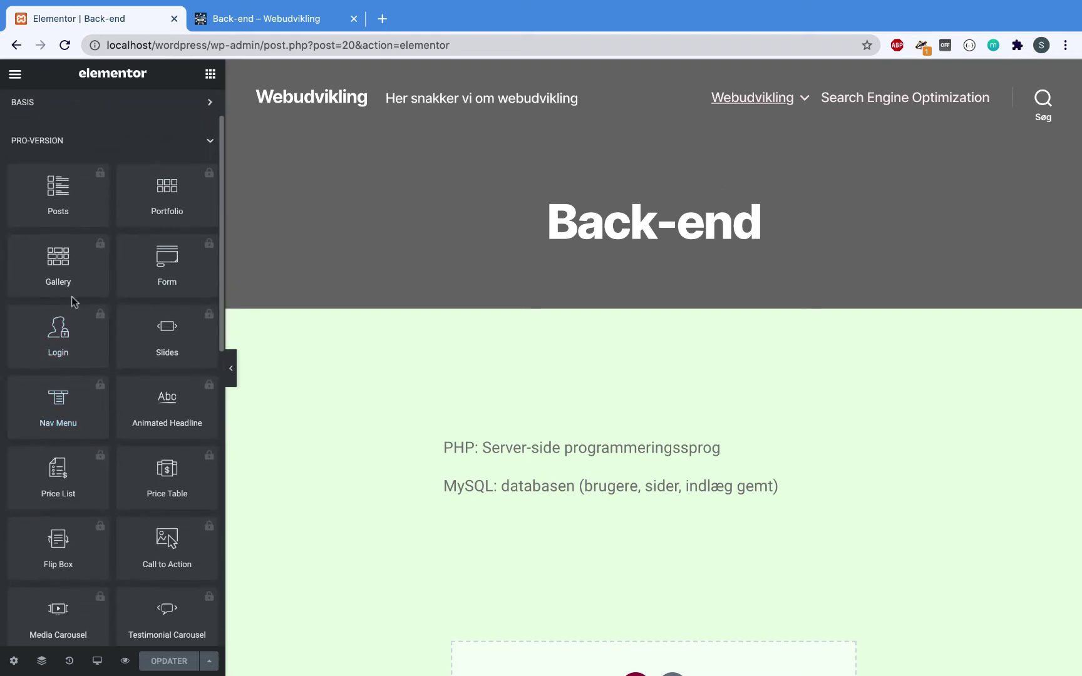
scroll(67, 490, down, 6)
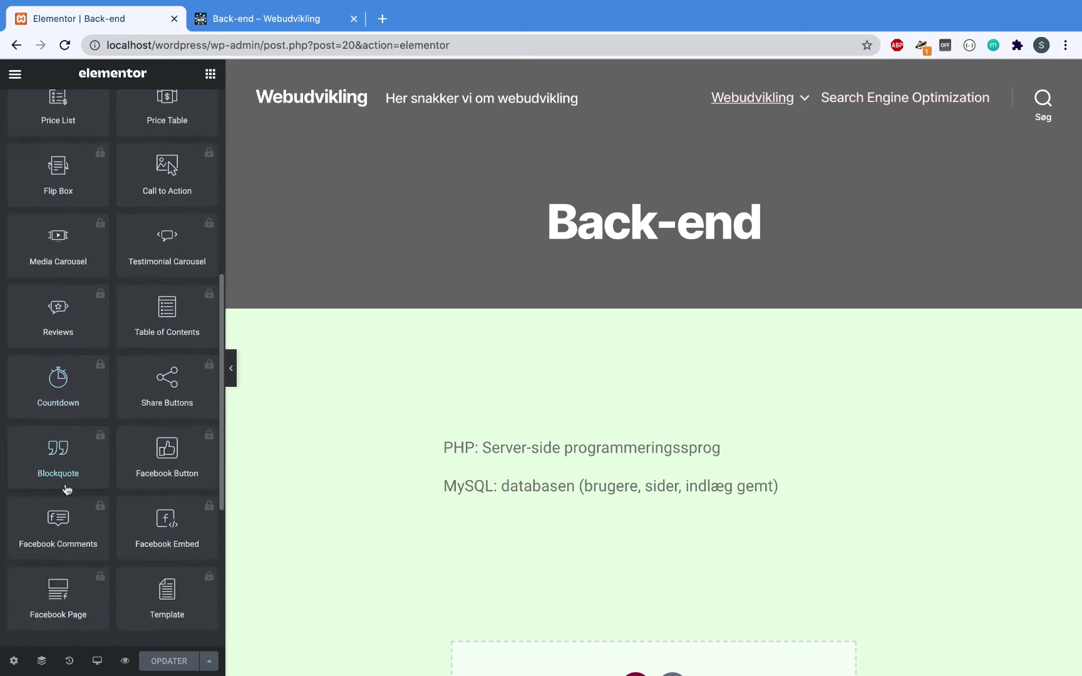
scroll(125, 379, down, 3)
scroll(104, 457, up, 8)
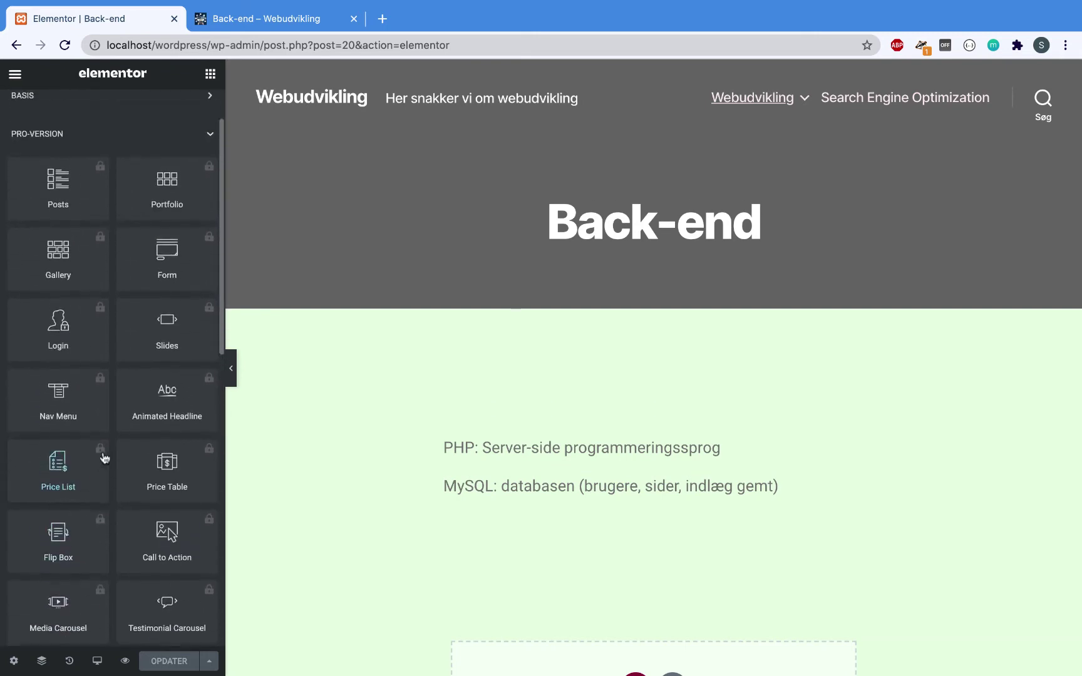
scroll(104, 457, up, 2)
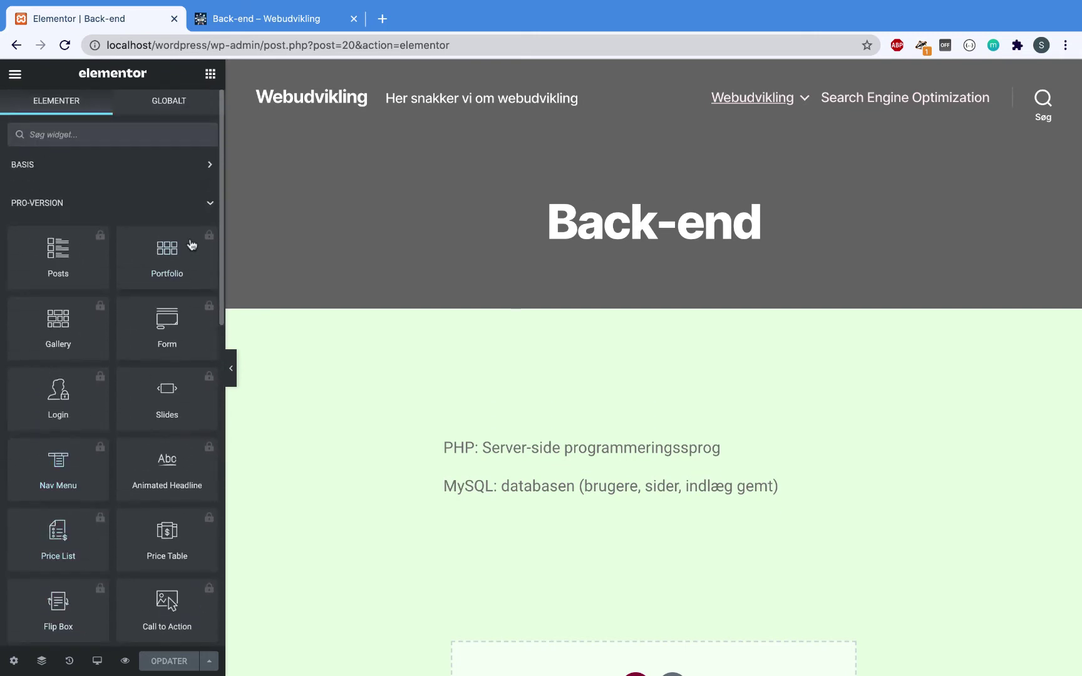
click(211, 209)
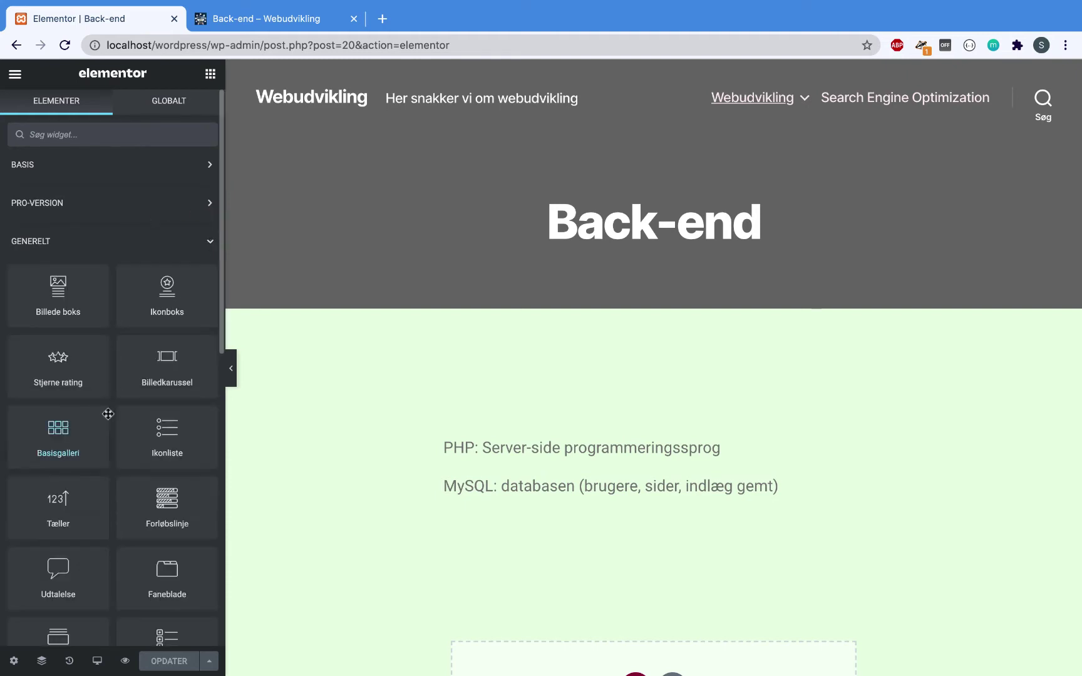
- Look through the widgets in the Generelt category, from Billede boks to Læs mere, and collapse it again
scroll(106, 415, down, 3)
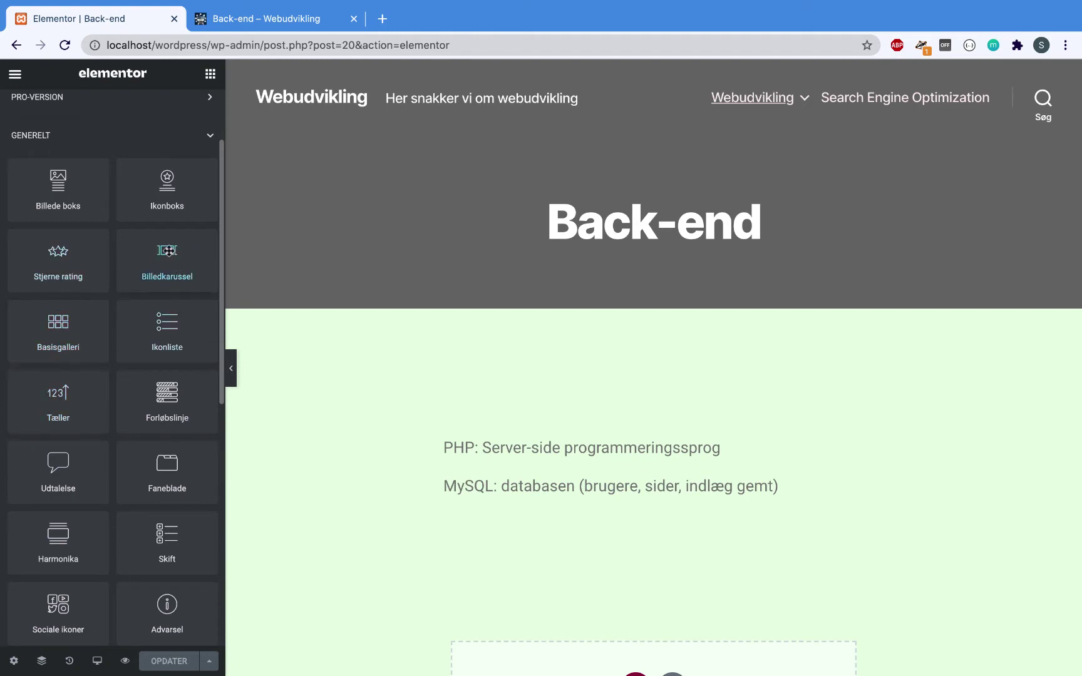
scroll(119, 380, down, 2)
scroll(120, 381, down, 1)
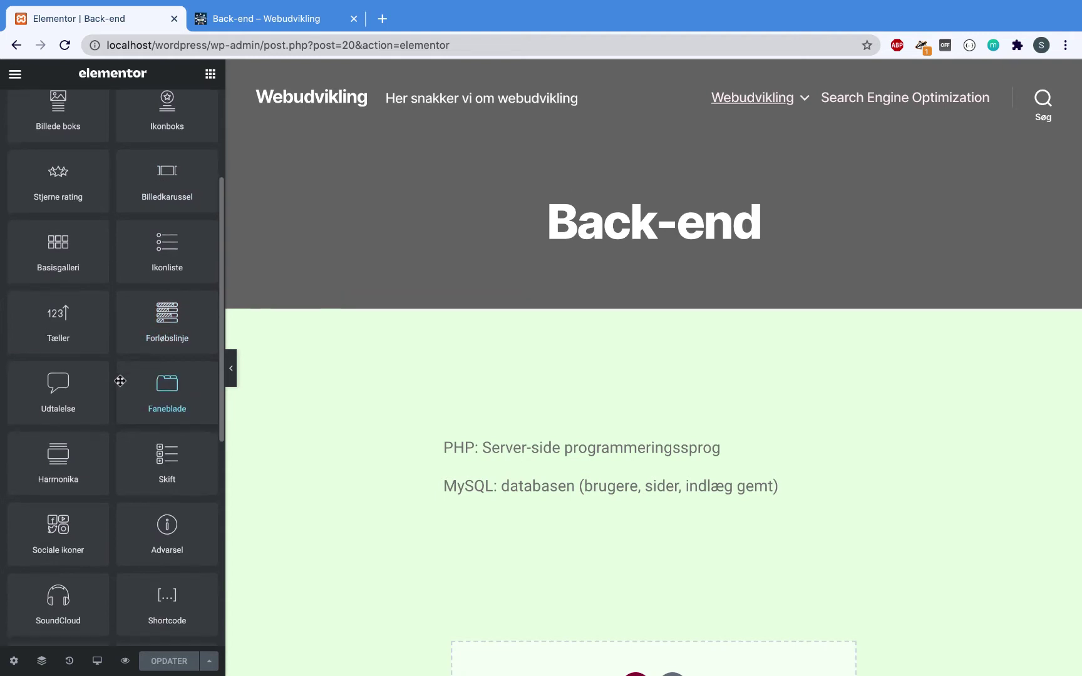
scroll(57, 531, down, 2)
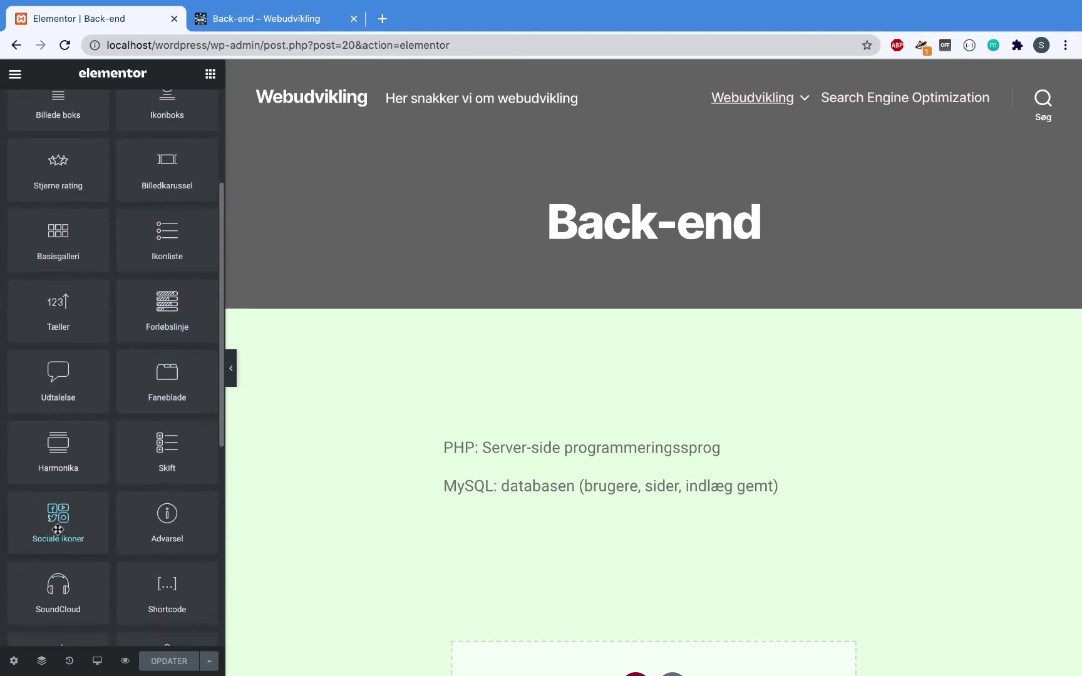
scroll(124, 530, down, 2)
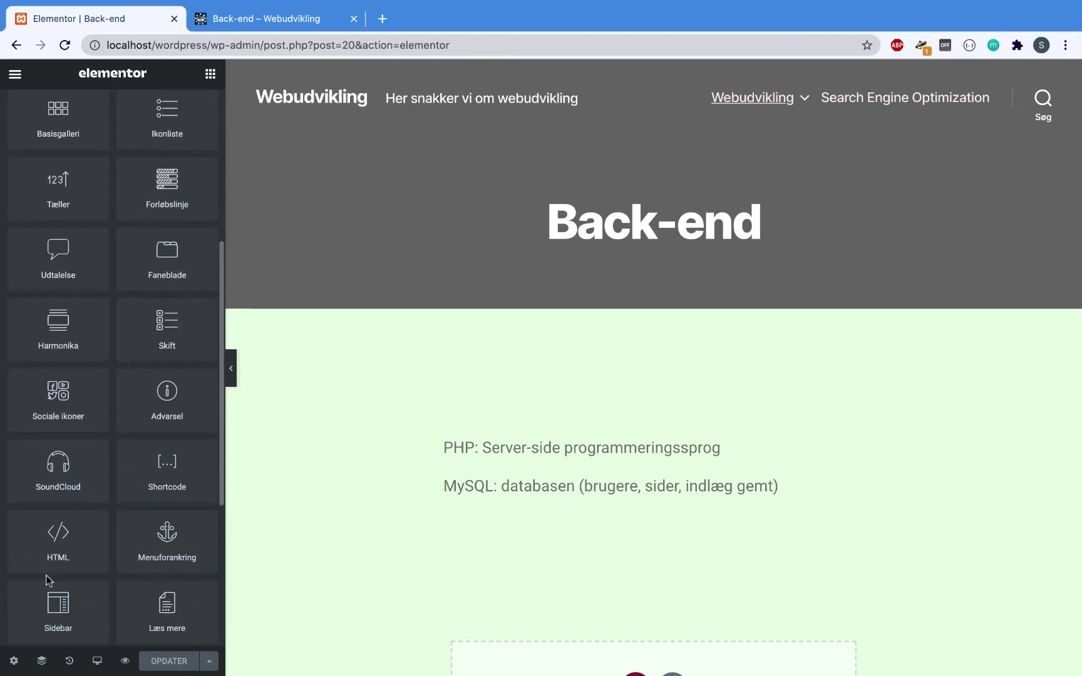
scroll(49, 579, down, 1)
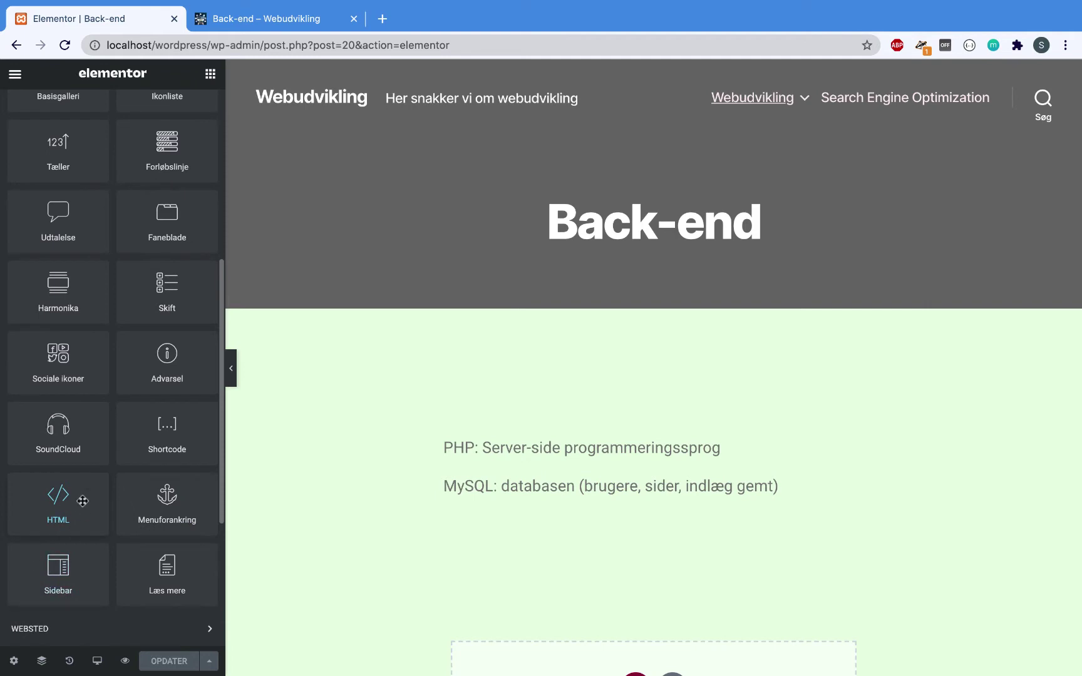
scroll(81, 496, up, 5)
scroll(81, 496, up, 1)
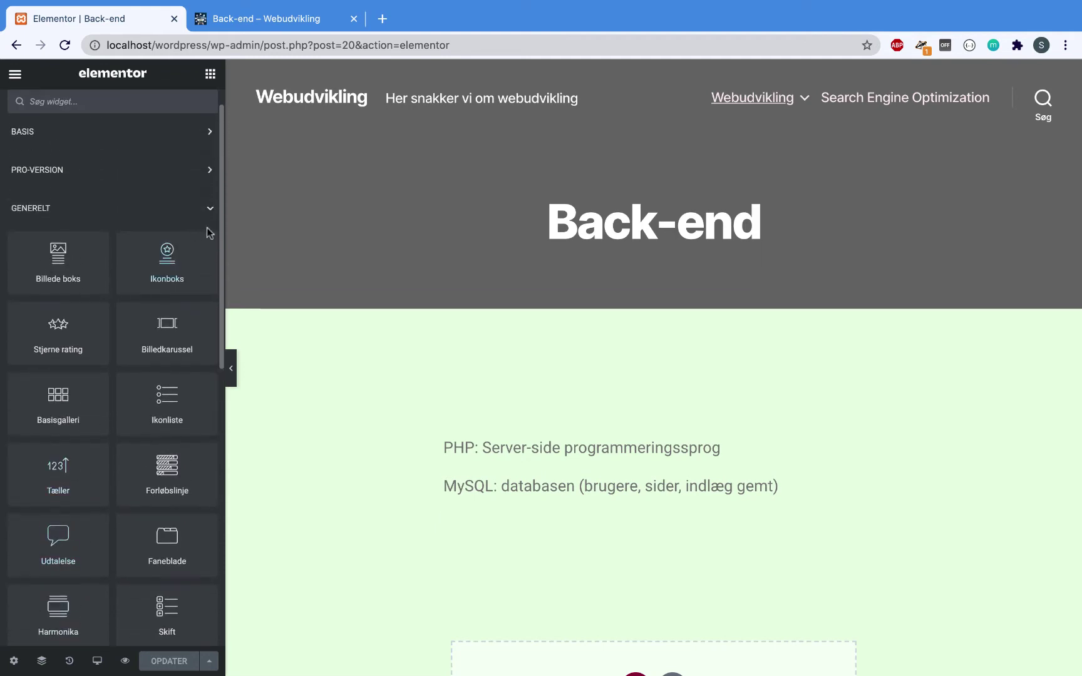
click(210, 215)
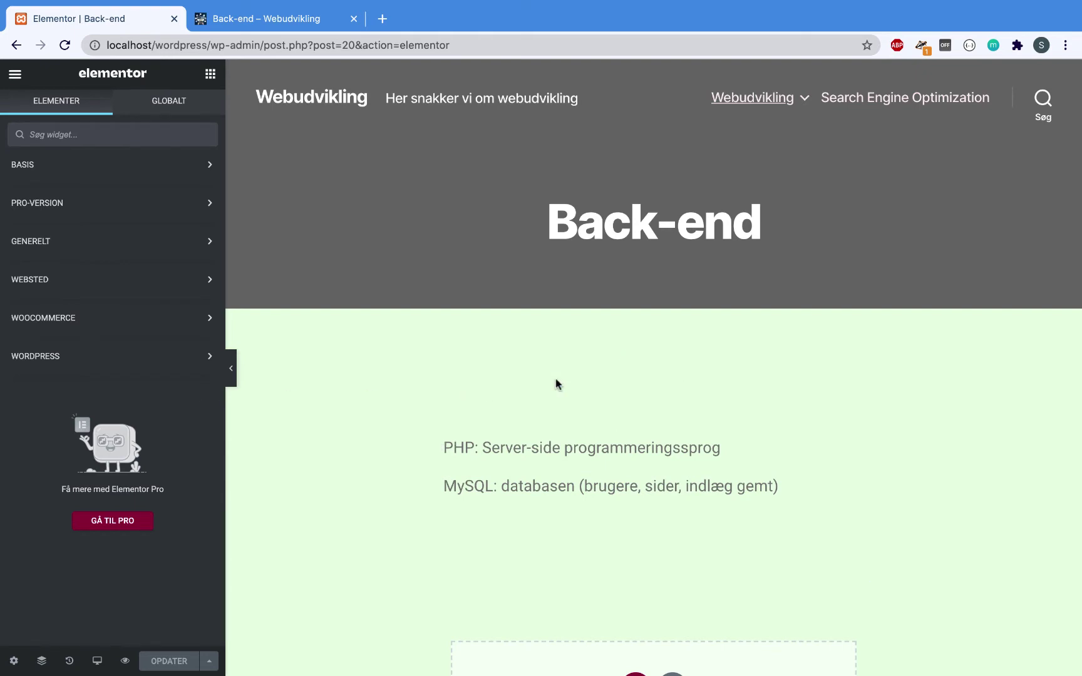
- Extend the PHP line in the page's text widget with ", som er meget brugt til webudvikling"
scroll(544, 400, down, 2)
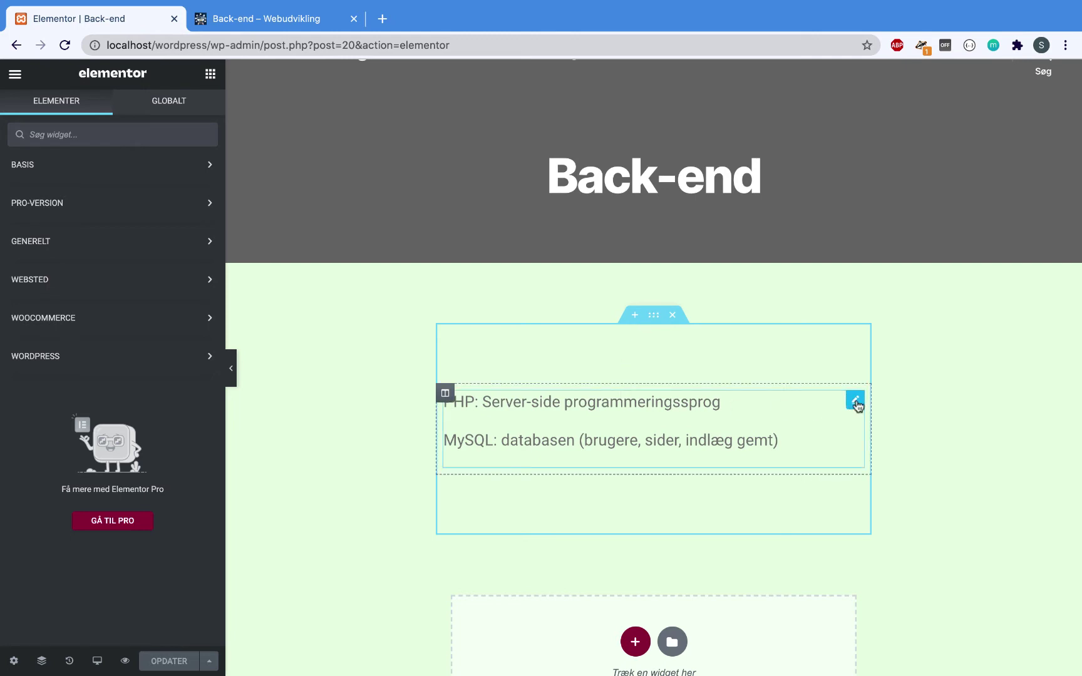
click(713, 400)
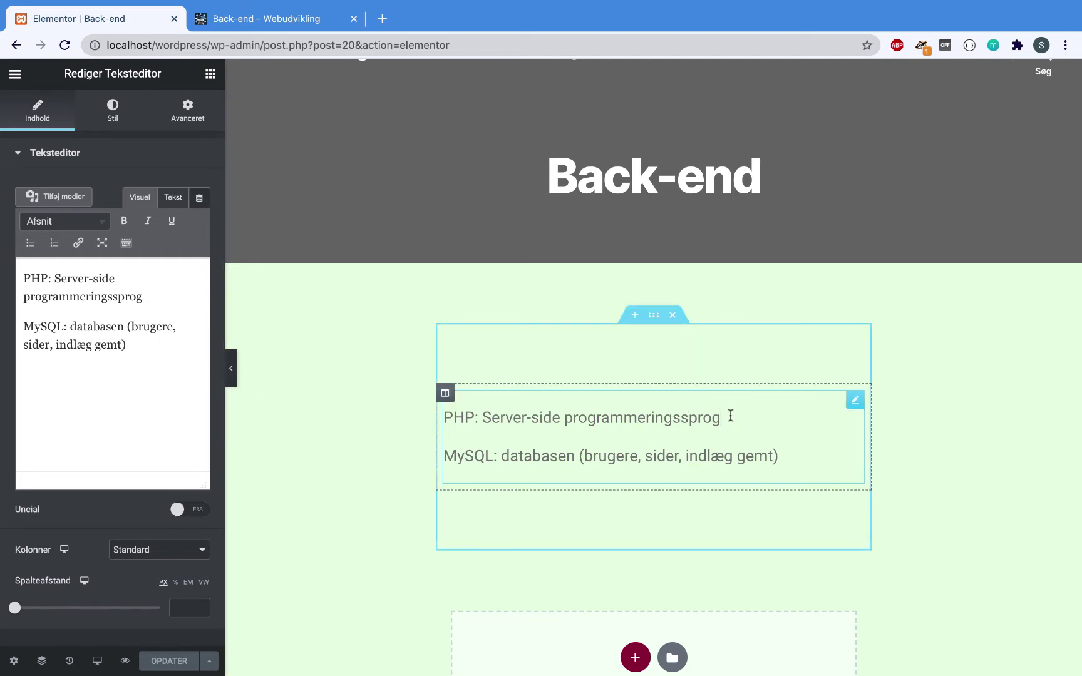
text(, so)
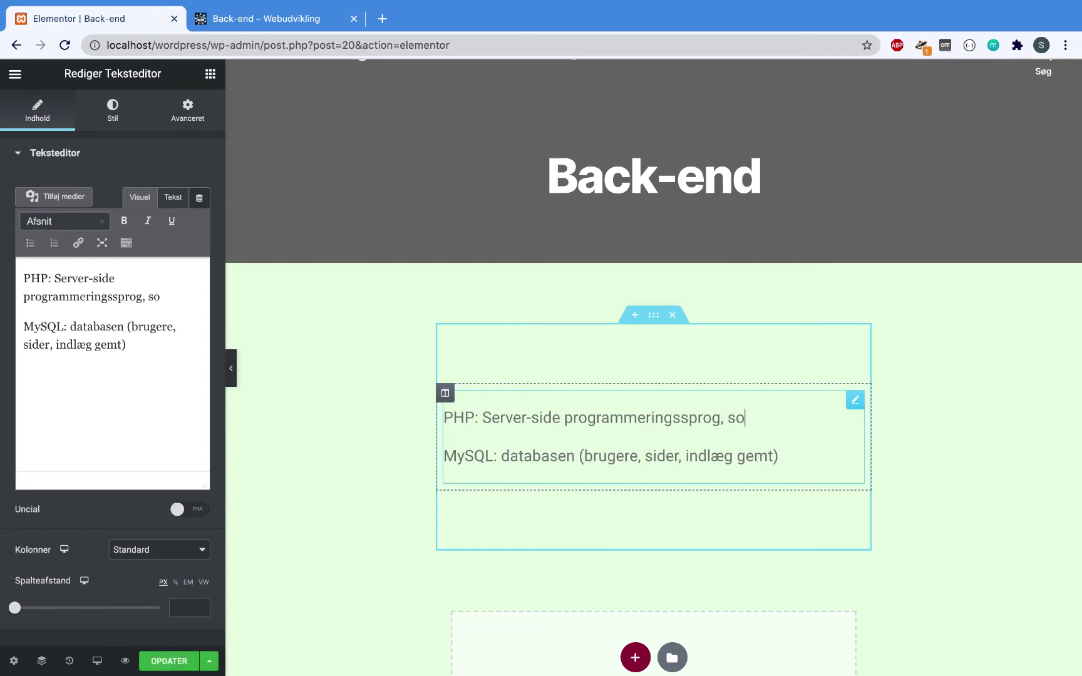
text(m er)
key(BackSpace)
key(BackSpace)
key(BackSpace)
text(m er meget br)
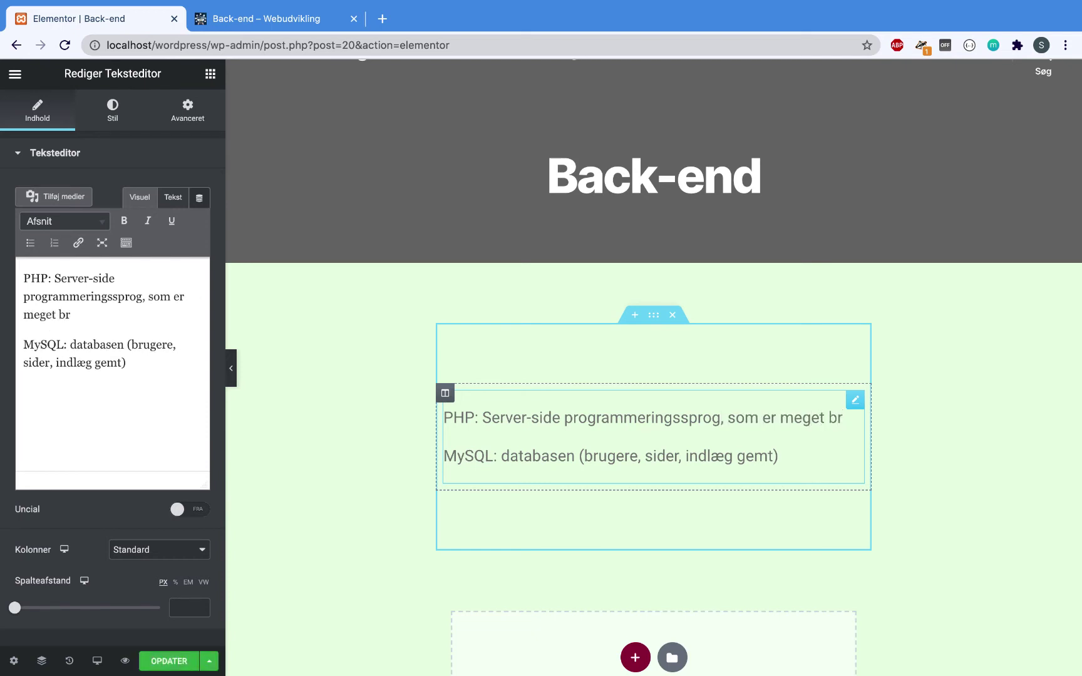
text(ugt til web)
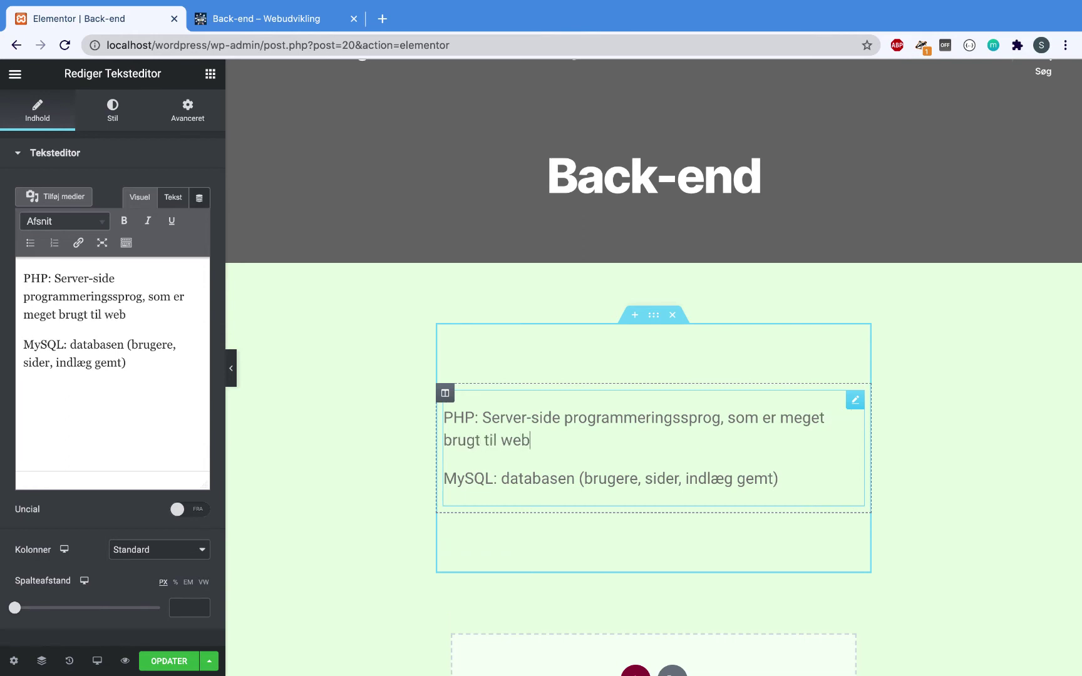
text(udvikling)
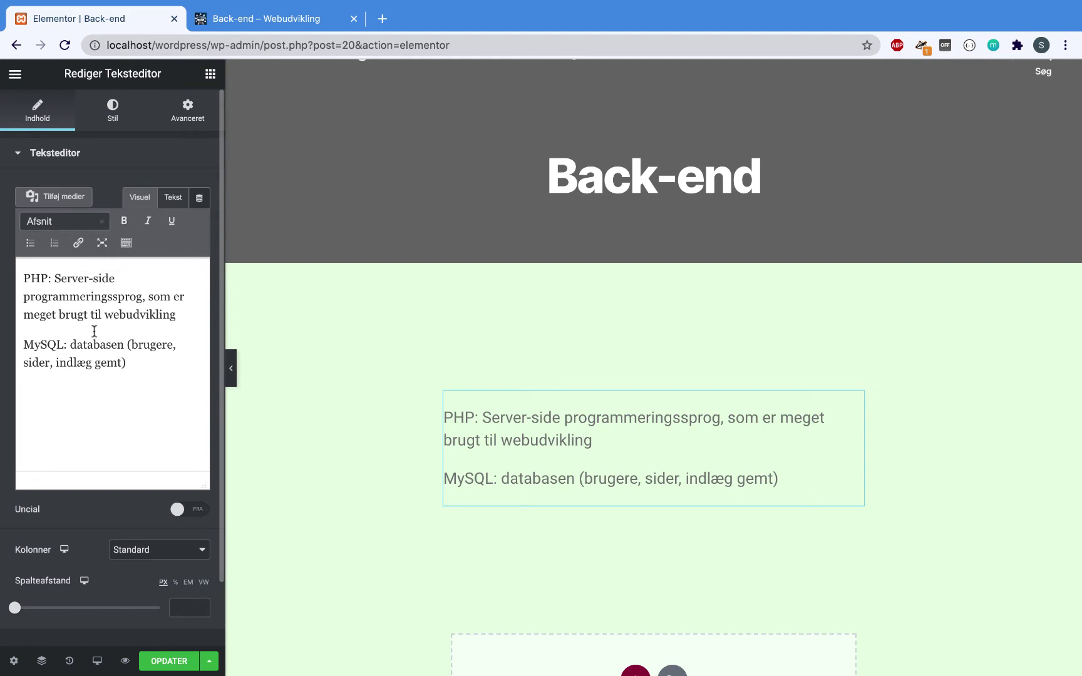
- Review the text widget's content settings by collapsing and re-expanding the Teksteditor section
click(94, 331)
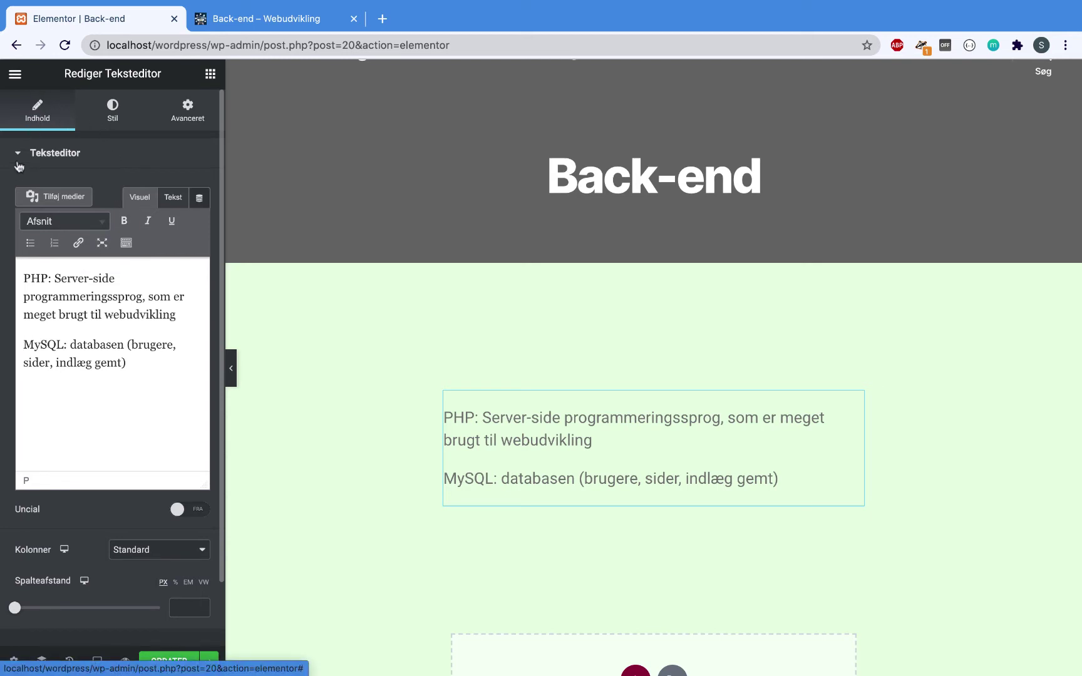
click(19, 157)
click(20, 156)
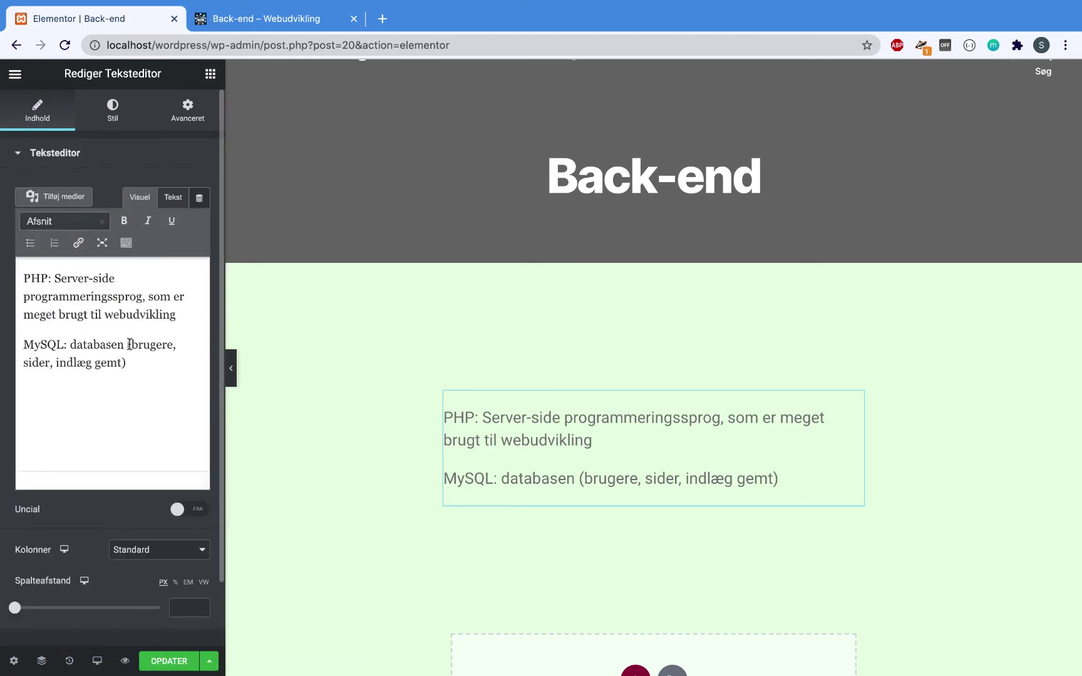
- Center-align the PHP and MySQL paragraphs through the text widget's style settings
click(115, 105)
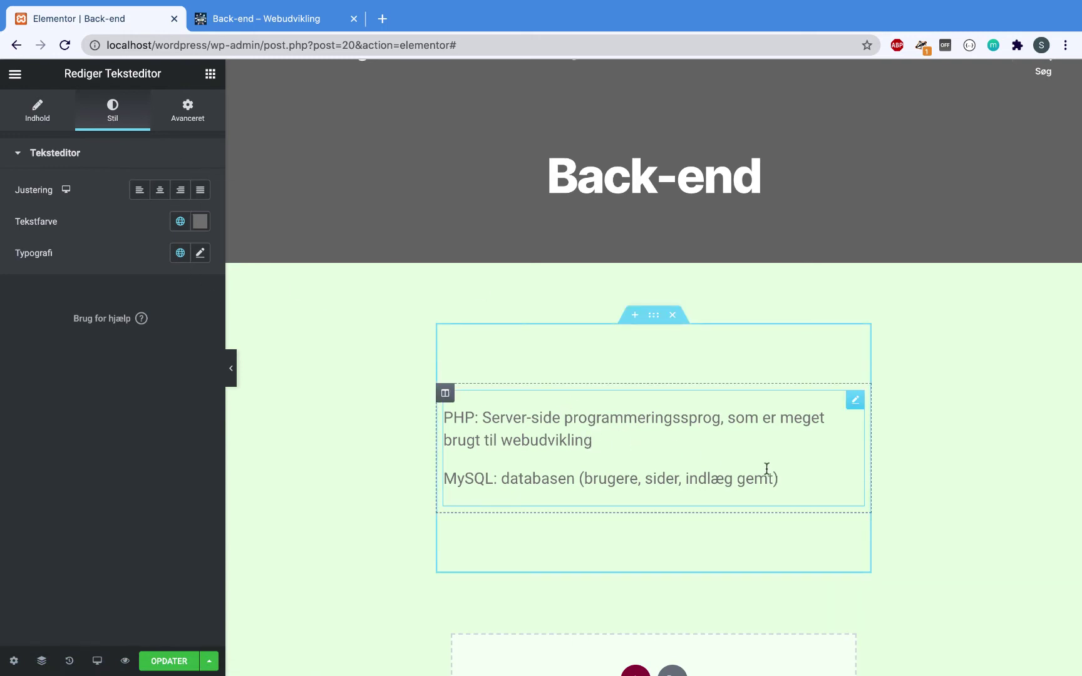
drag(793, 480, 237, 325)
click(160, 190)
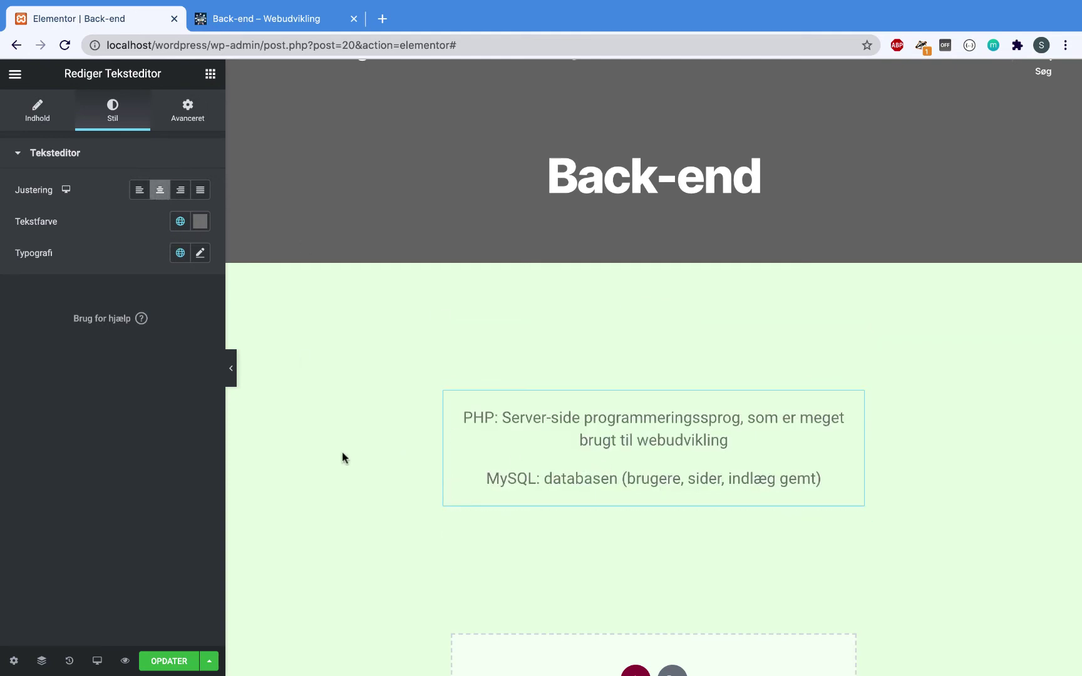
- Publish the Back-end page's changes and reload its live version to check the edited, centered text
scroll(341, 451, down, 2)
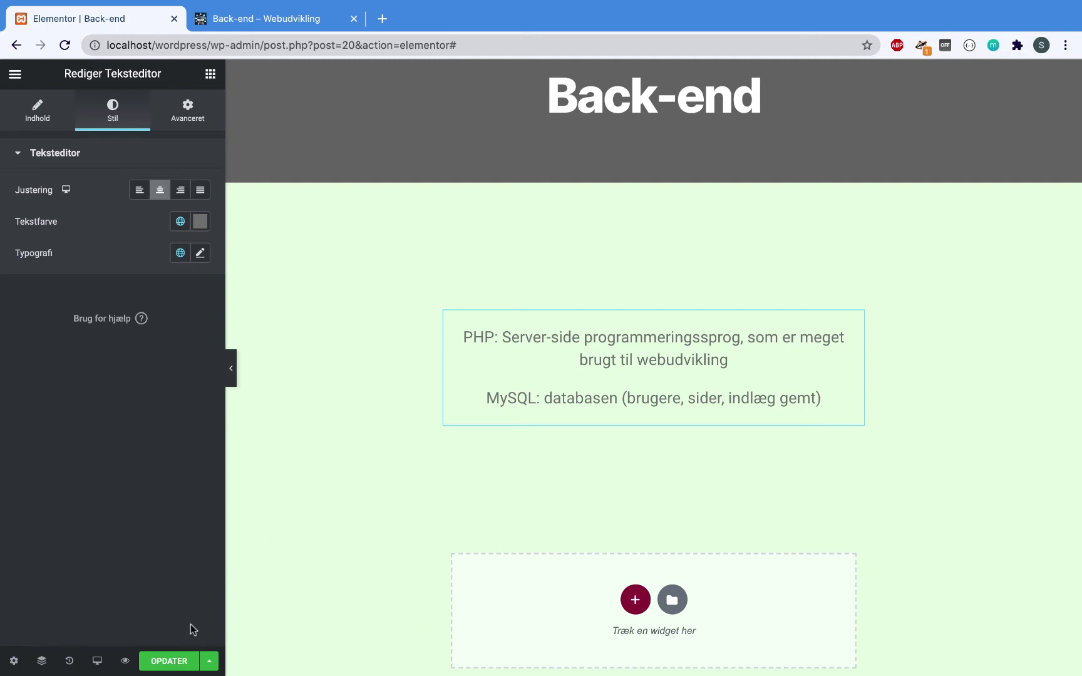
click(175, 661)
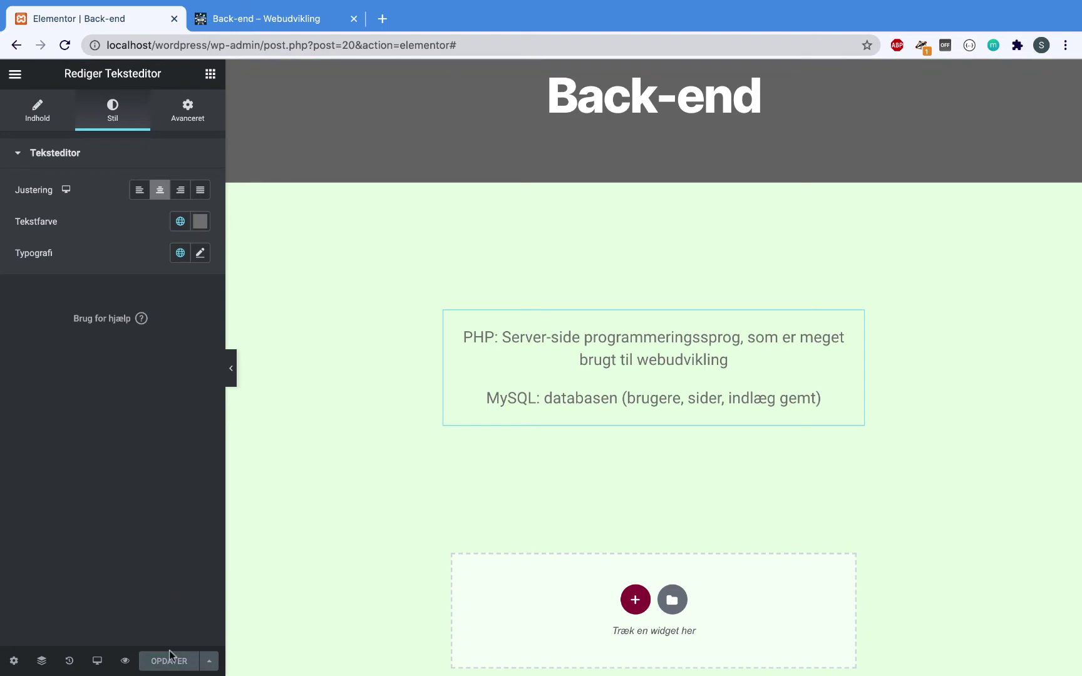
click(289, 13)
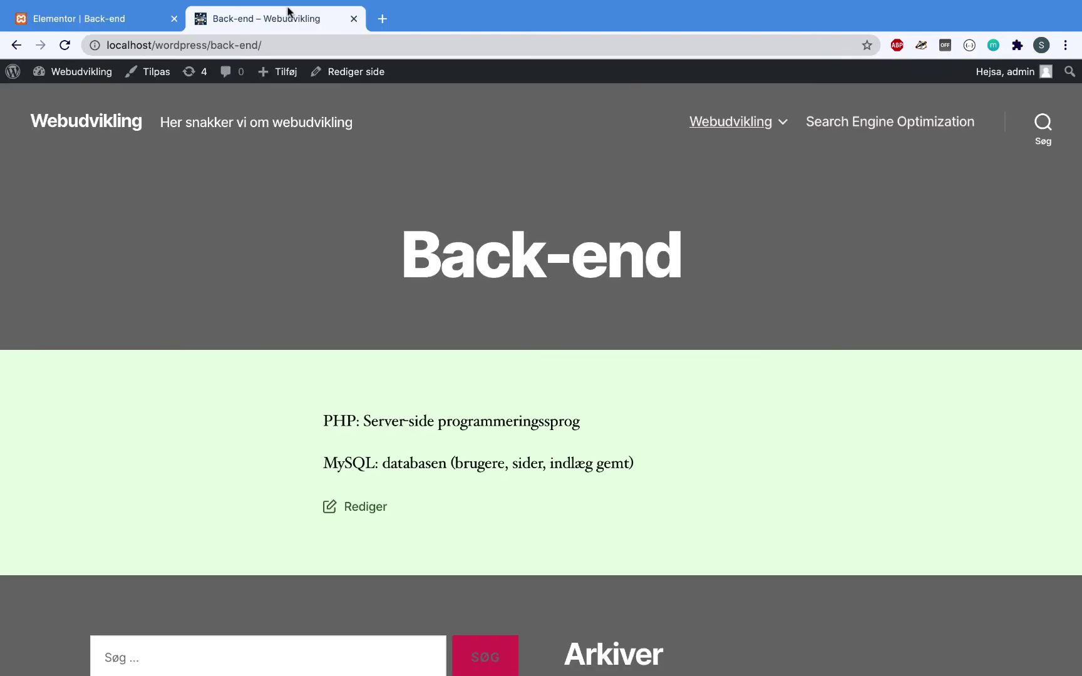
key(super+r)
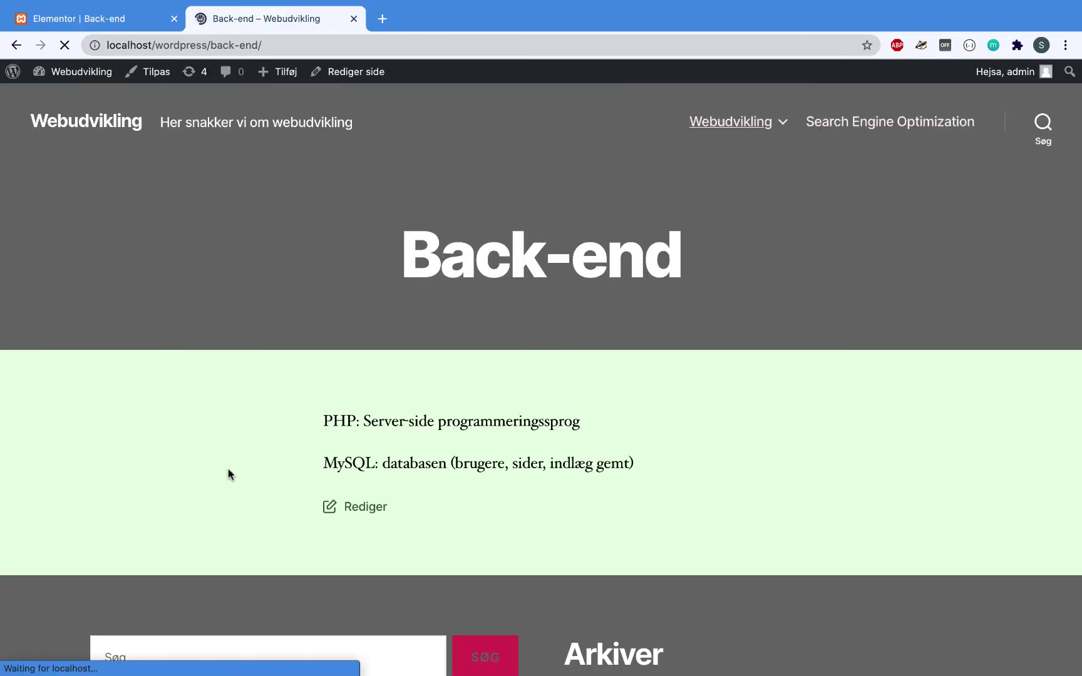
scroll(519, 475, down, 2)
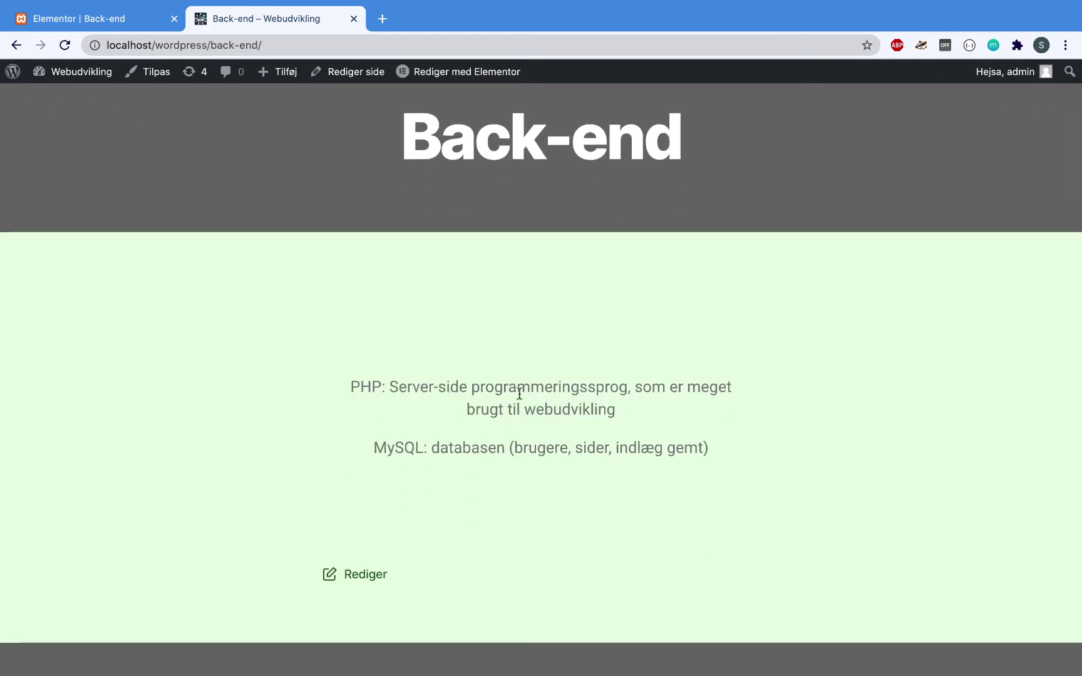
- Return to the Elementor editor and set the PHP and MySQL text widget's color to blue, #0002FF
click(110, 25)
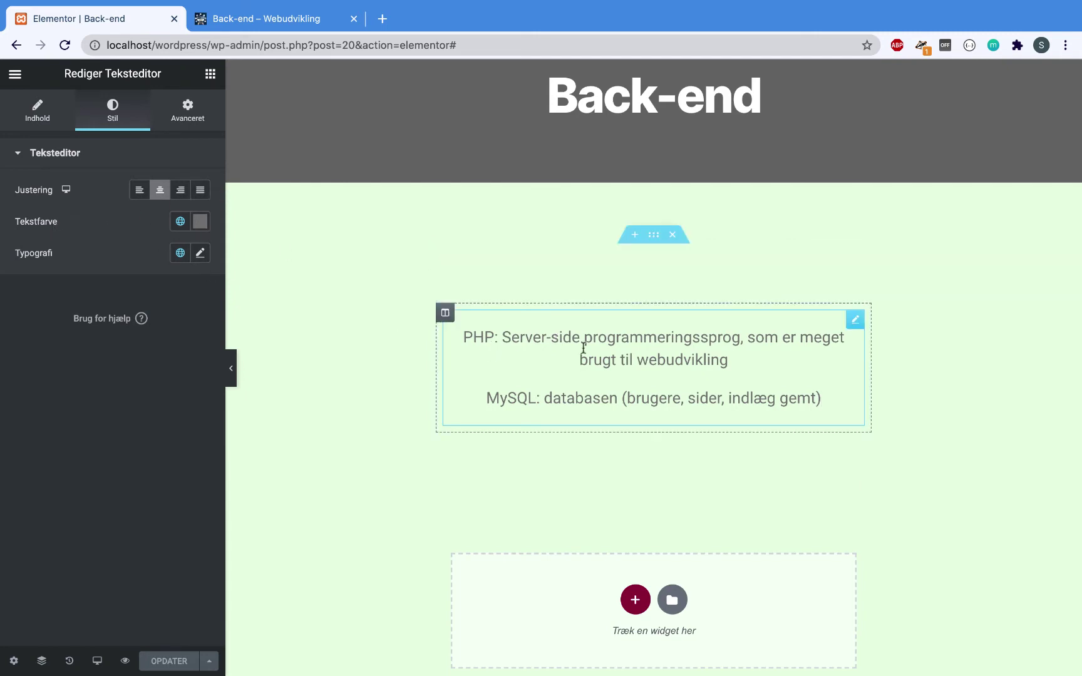
drag(834, 395, 463, 318)
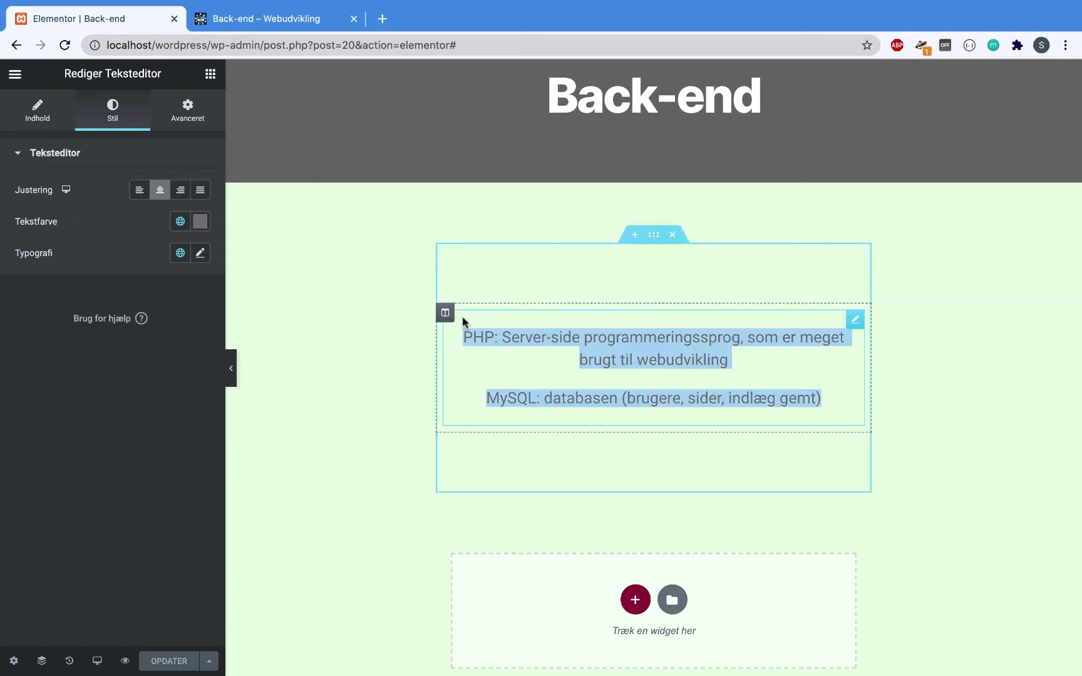
click(180, 222)
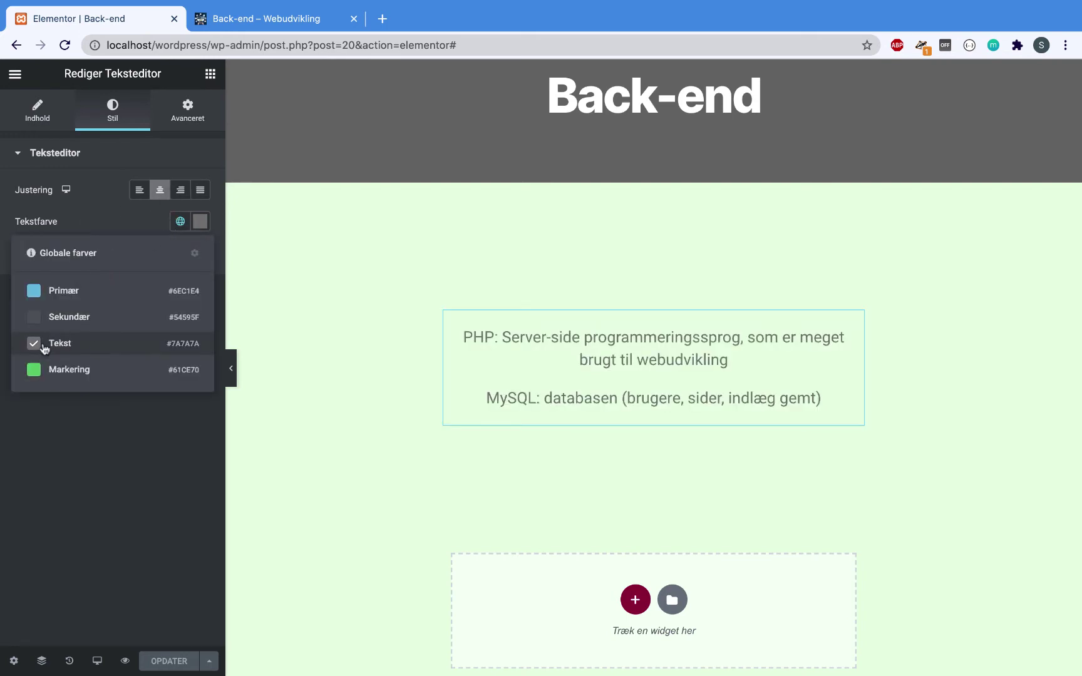
click(75, 480)
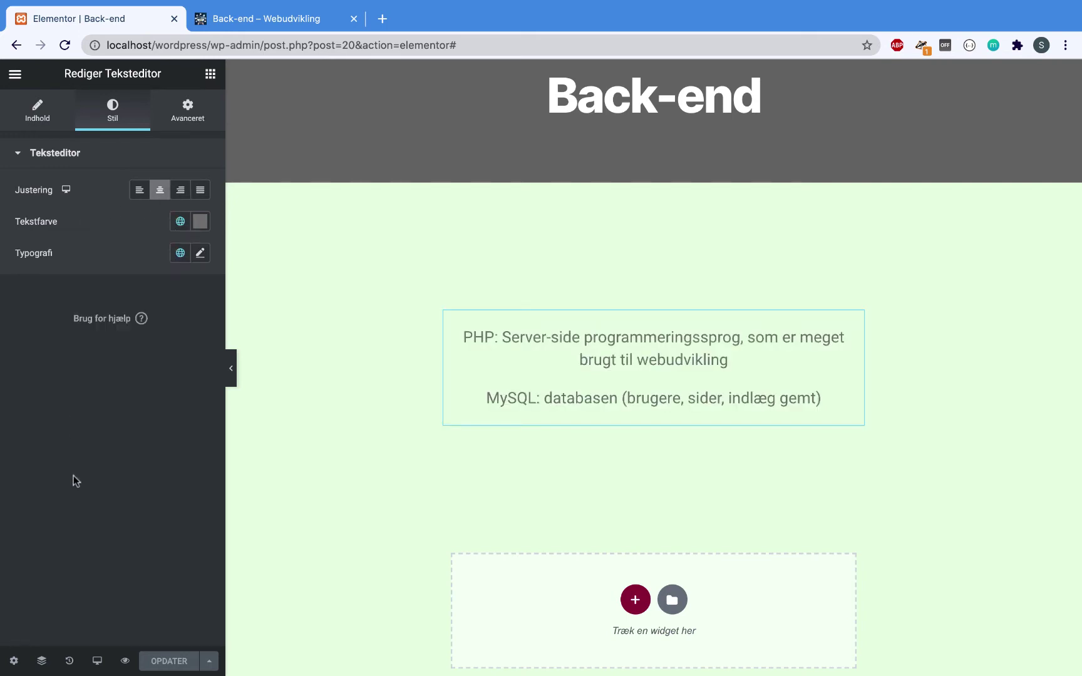
click(200, 223)
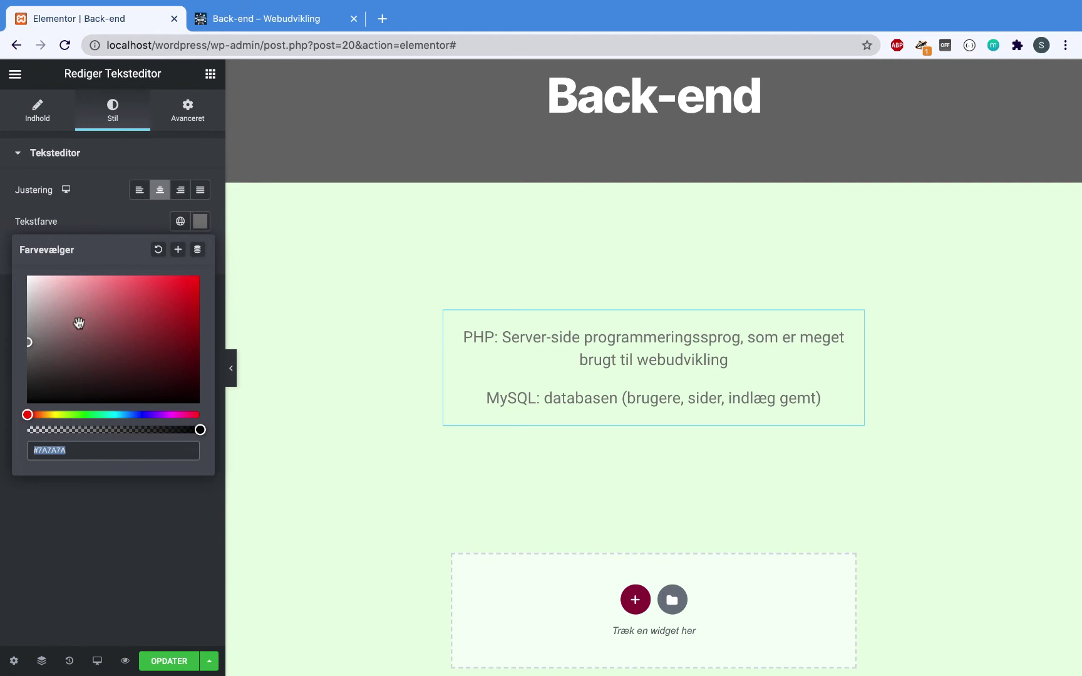
mouse_move(58, 345)
mouse_down()
mouse_move(85, 316)
mouse_move(149, 304)
mouse_move(205, 273)
mouse_move(72, 327)
mouse_move(63, 313)
mouse_up()
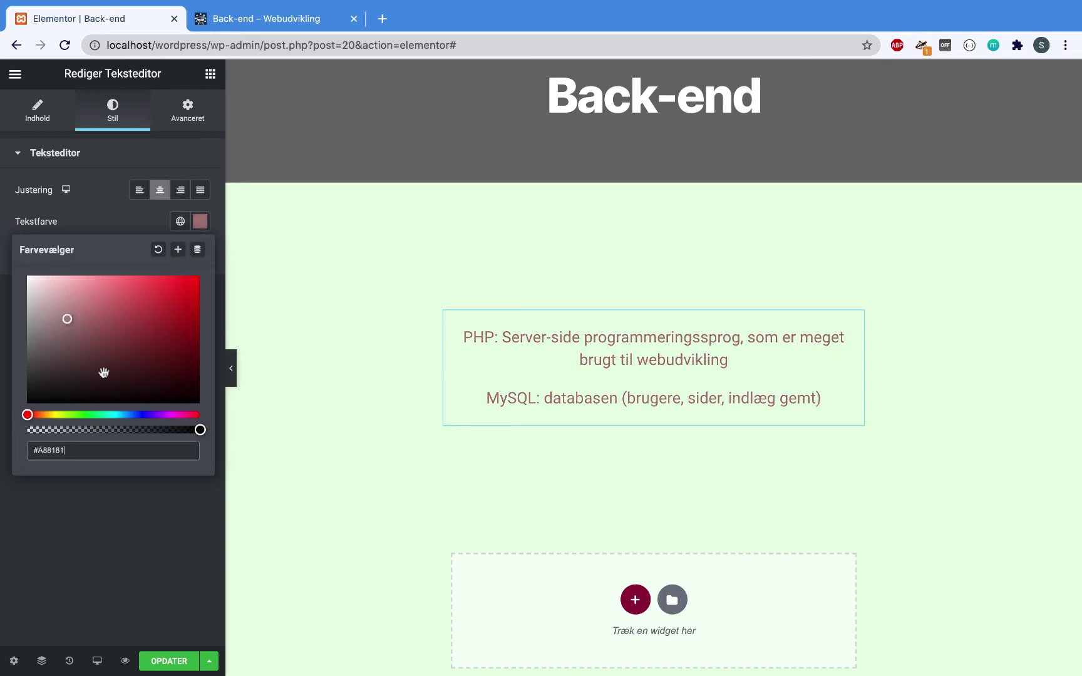
click(142, 415)
drag(140, 343, 219, 272)
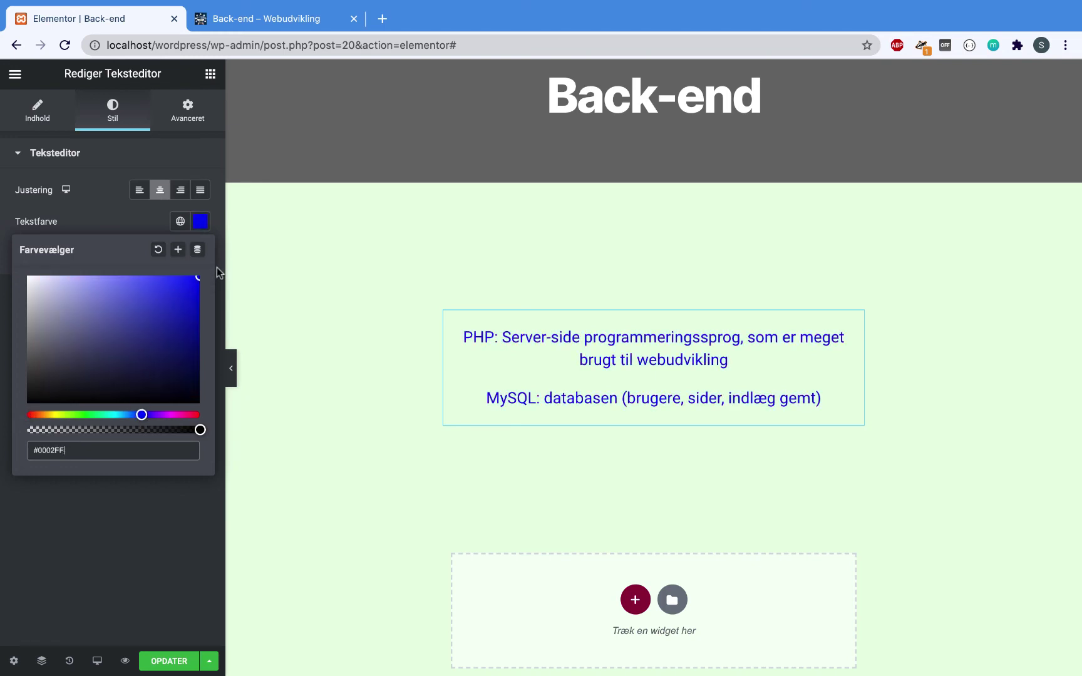
click(91, 571)
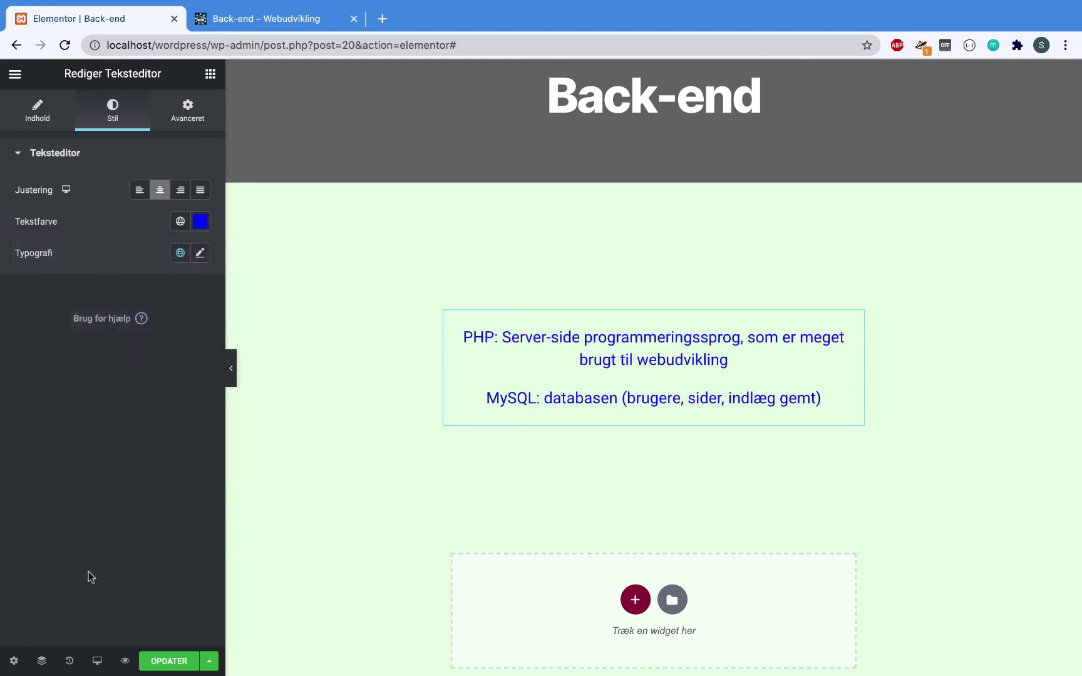
click(201, 224)
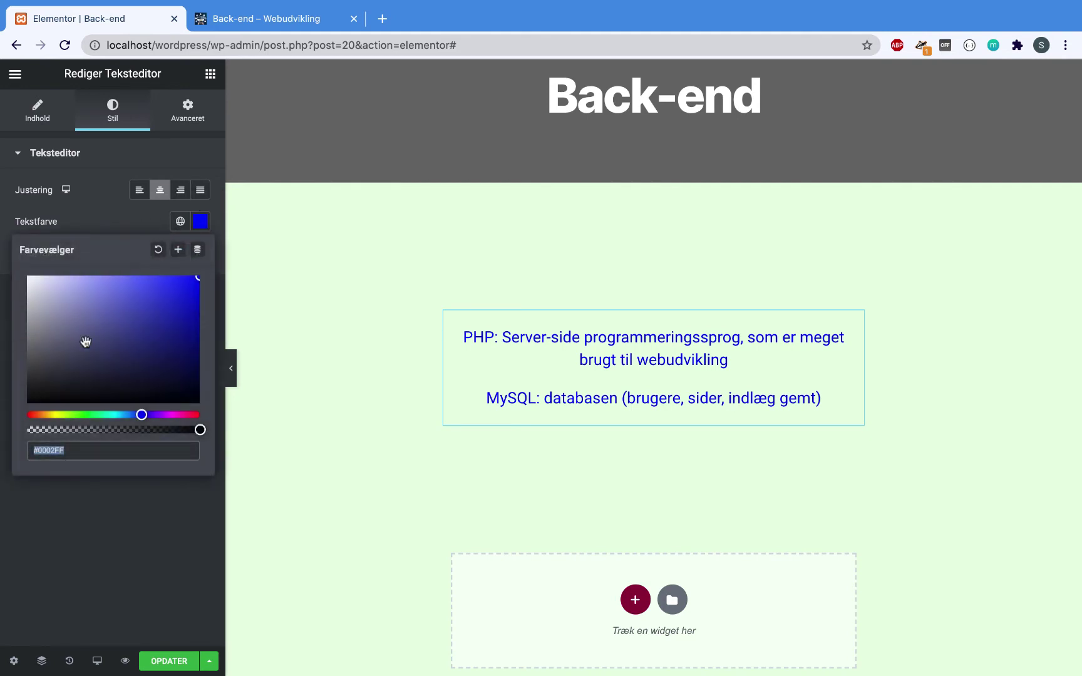
click(89, 542)
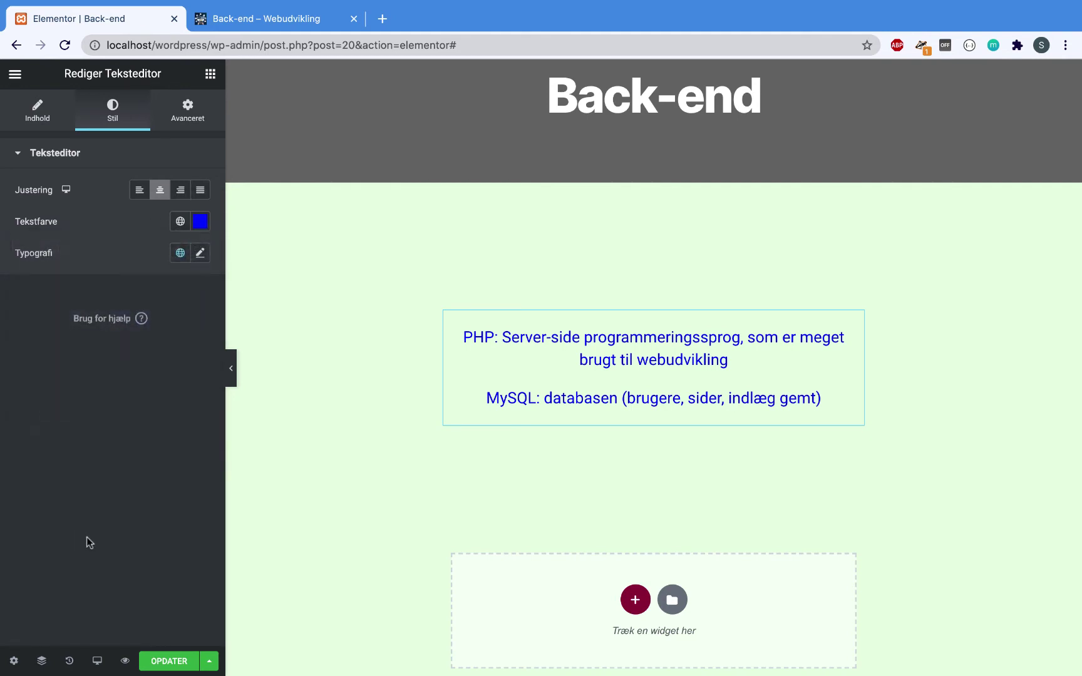
- Look through the text widget's global and custom typography options, including the font family list
click(187, 257)
click(97, 418)
click(201, 253)
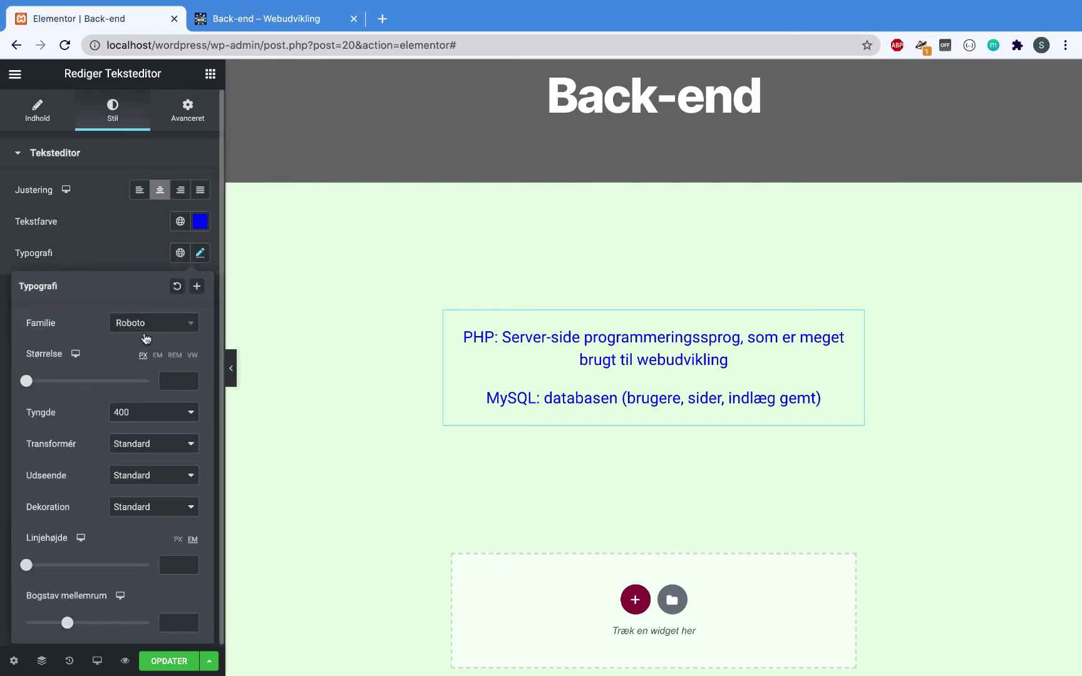
click(176, 323)
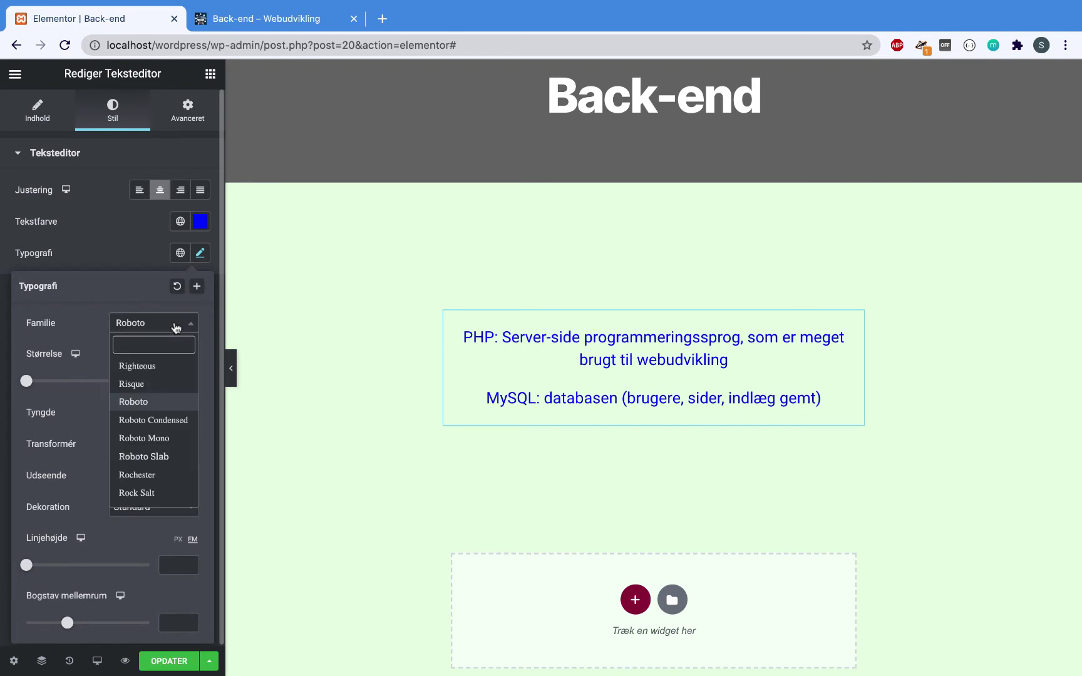
click(4, 281)
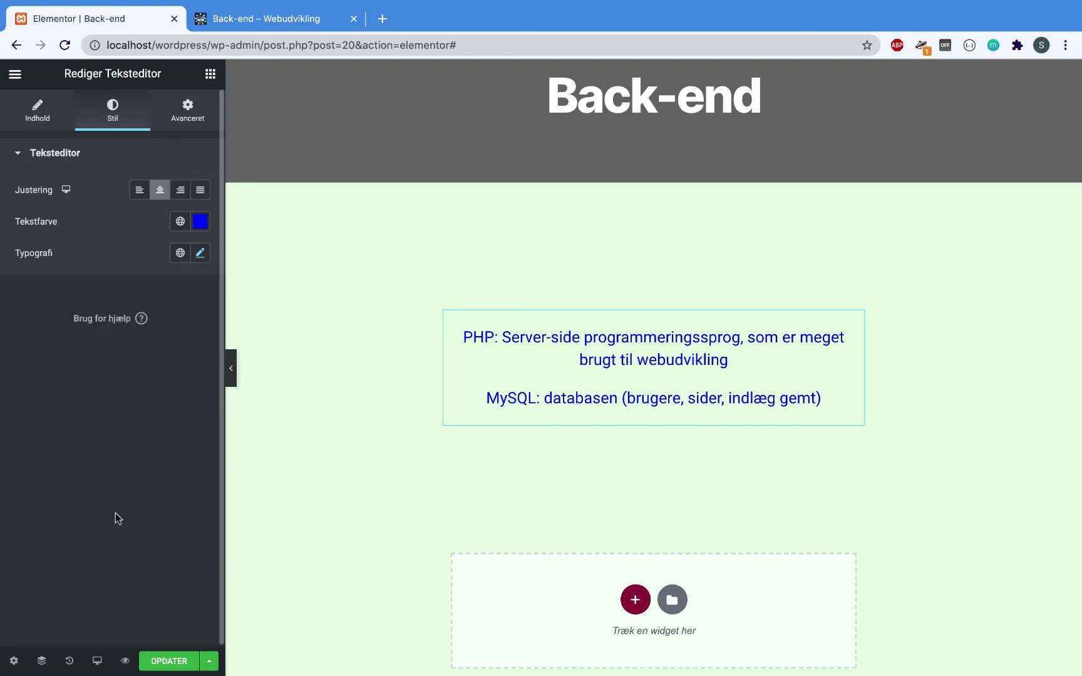
- Examine the text widget's advanced settings, including the Tilpasset CSS section, and deselect the widget
click(182, 120)
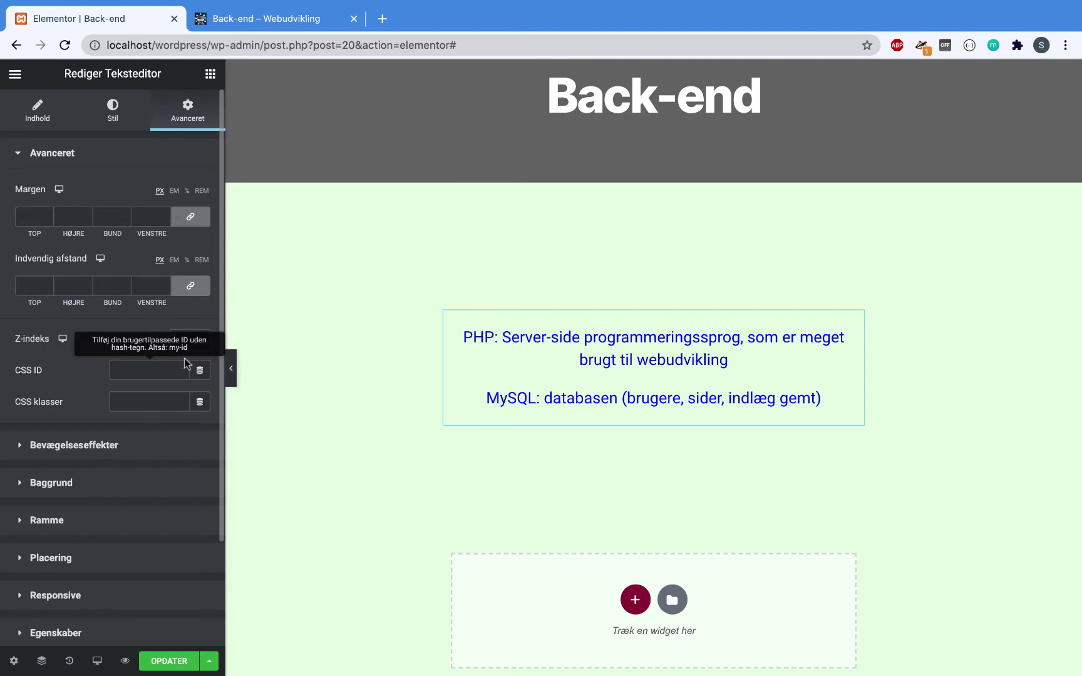
scroll(106, 341, down, 4)
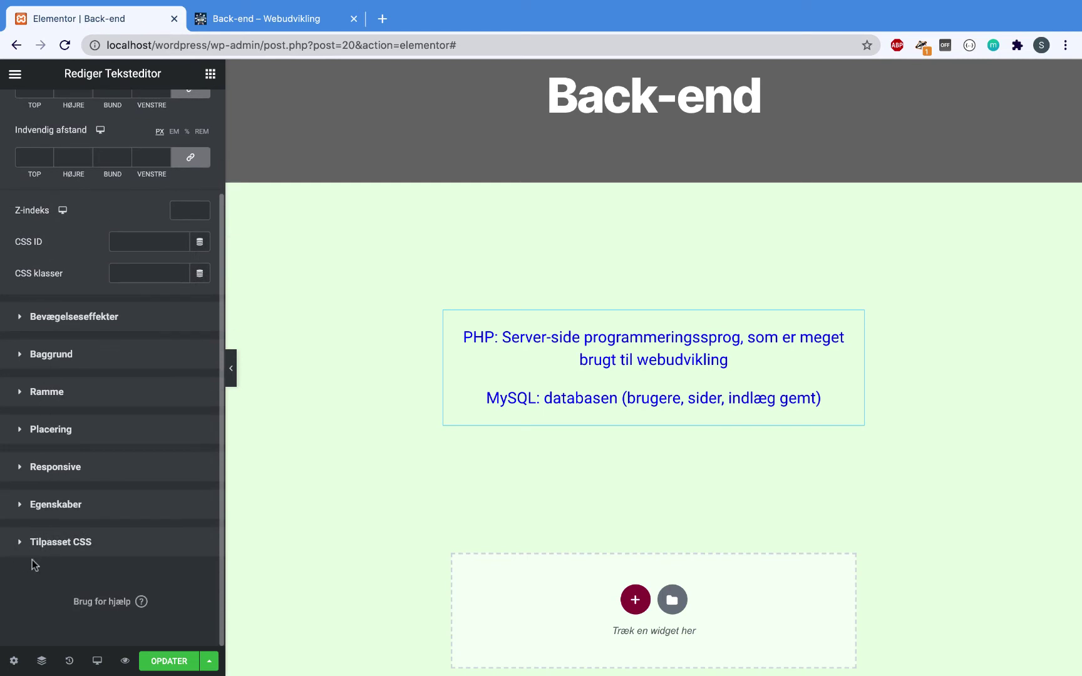
click(22, 544)
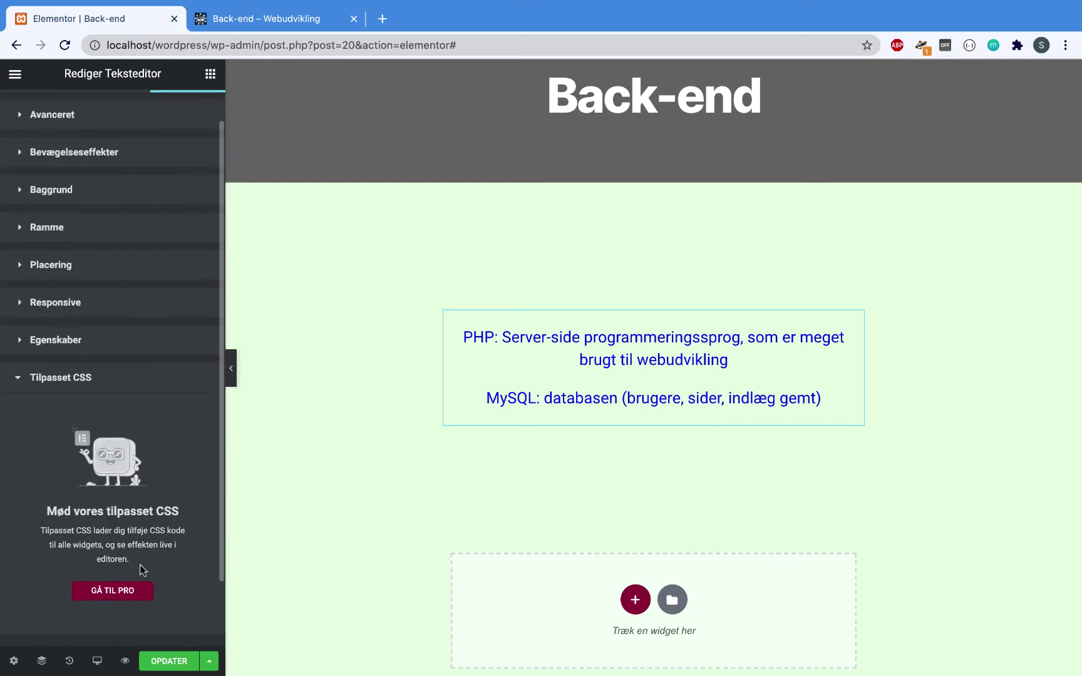
click(20, 386)
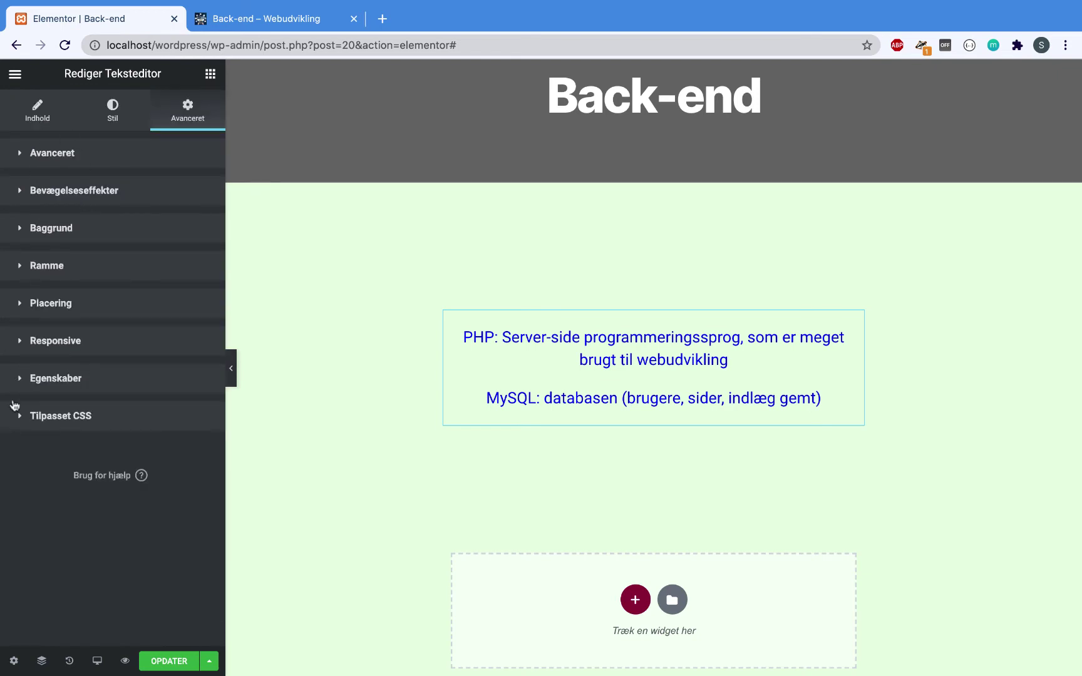
click(361, 252)
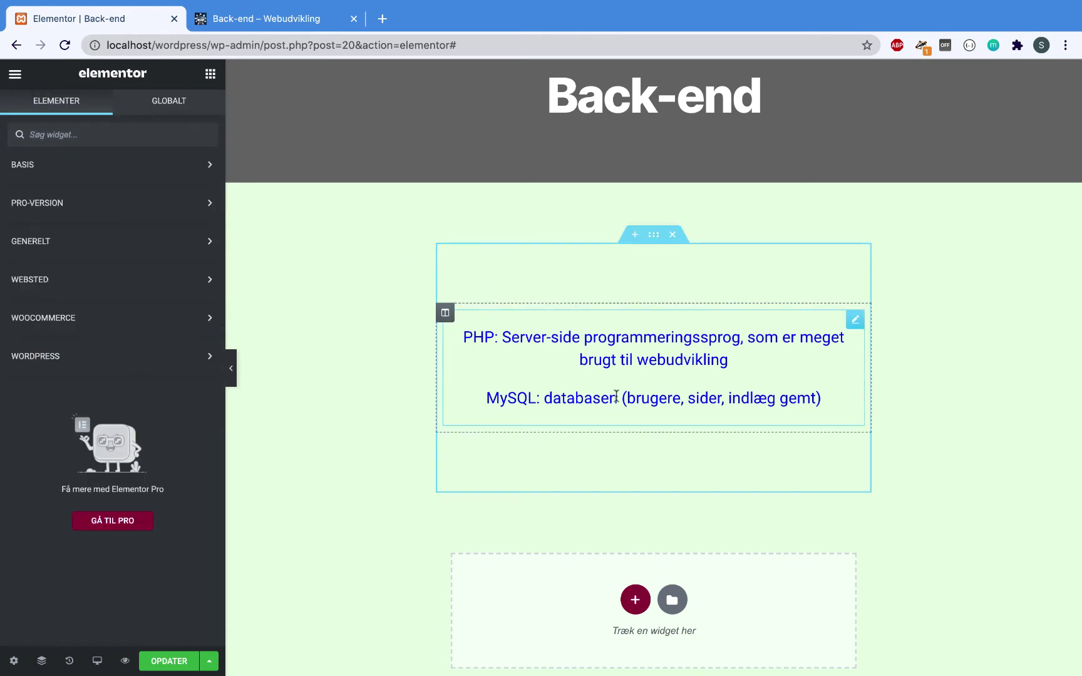
- Add a new section with two equal columns below the PHP and MySQL text
scroll(379, 543, down, 4)
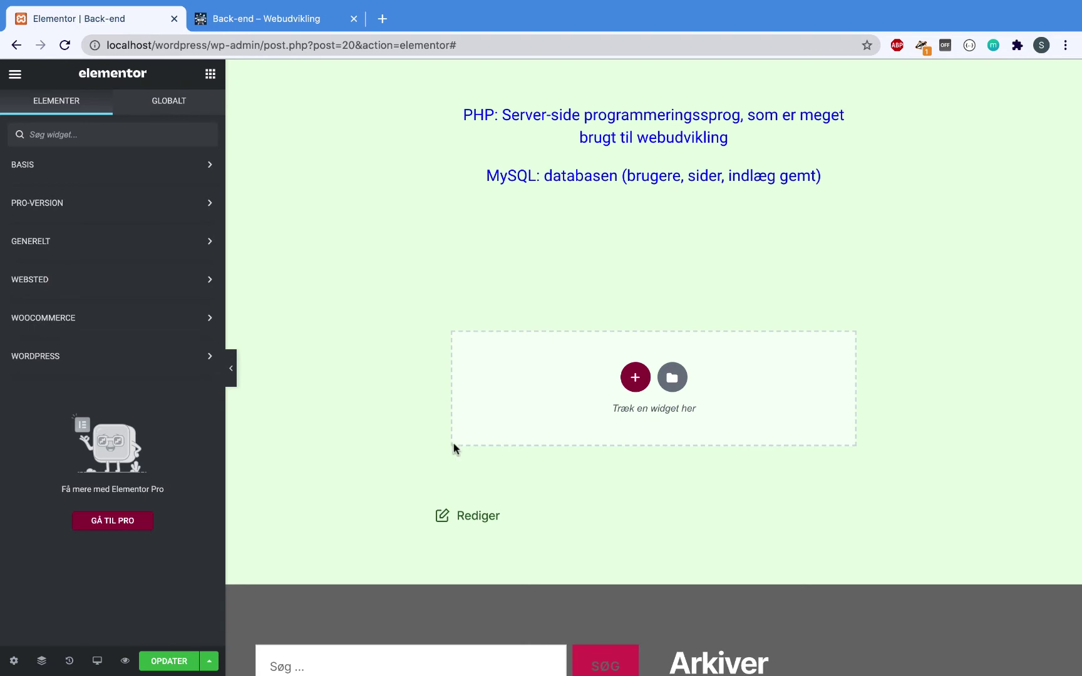
scroll(639, 321, up, 2)
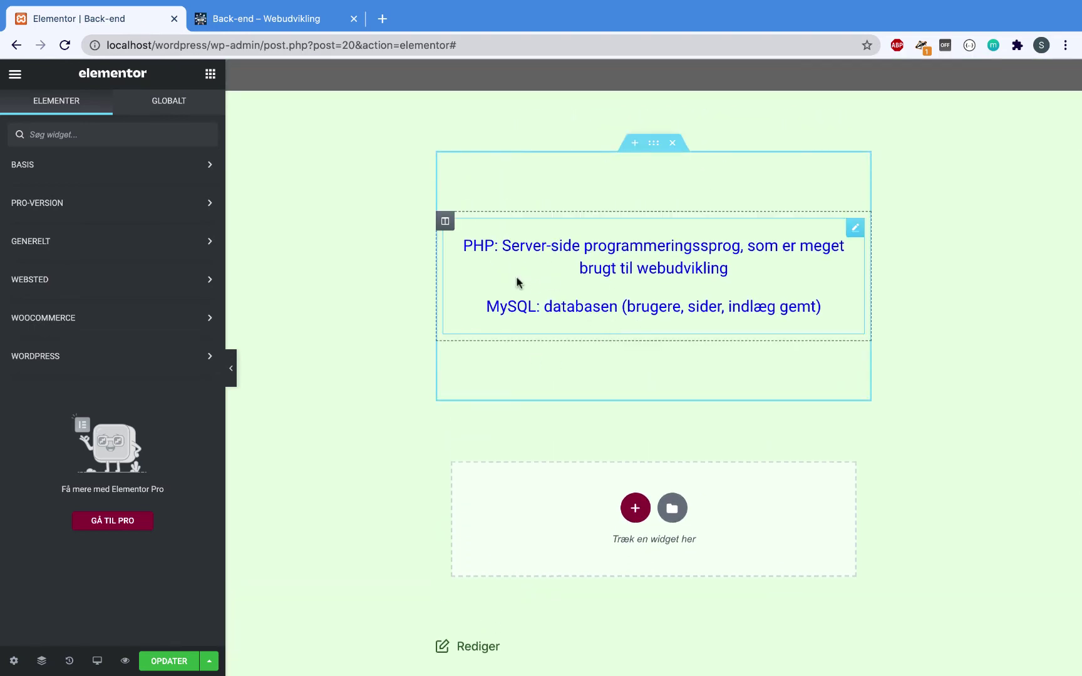
scroll(844, 301, down, 3)
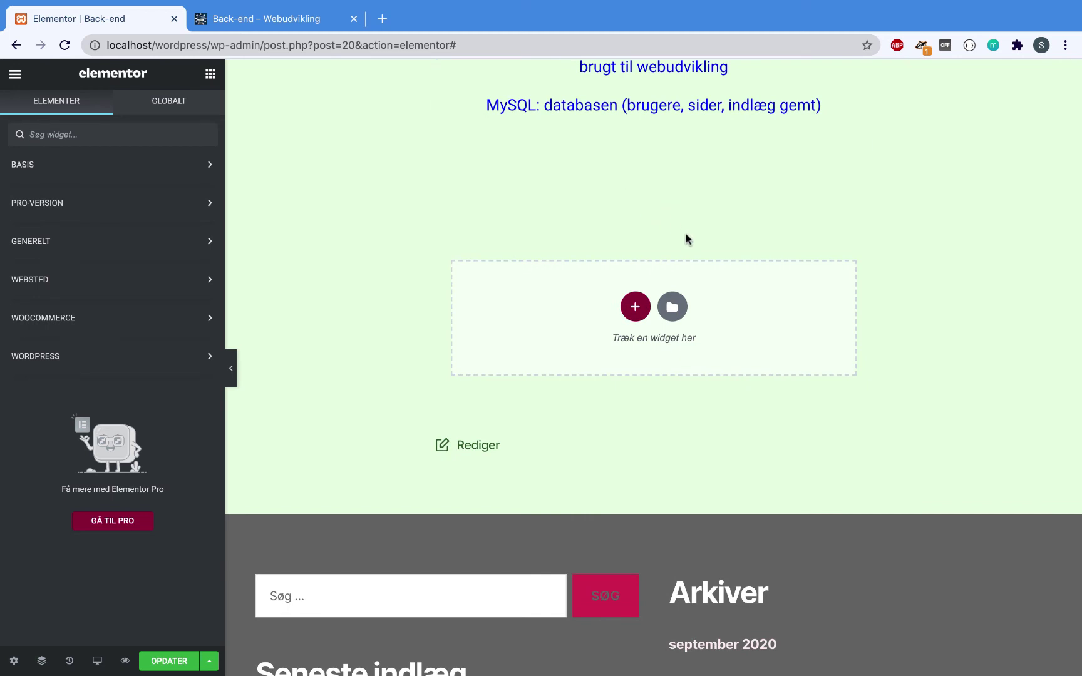
click(634, 308)
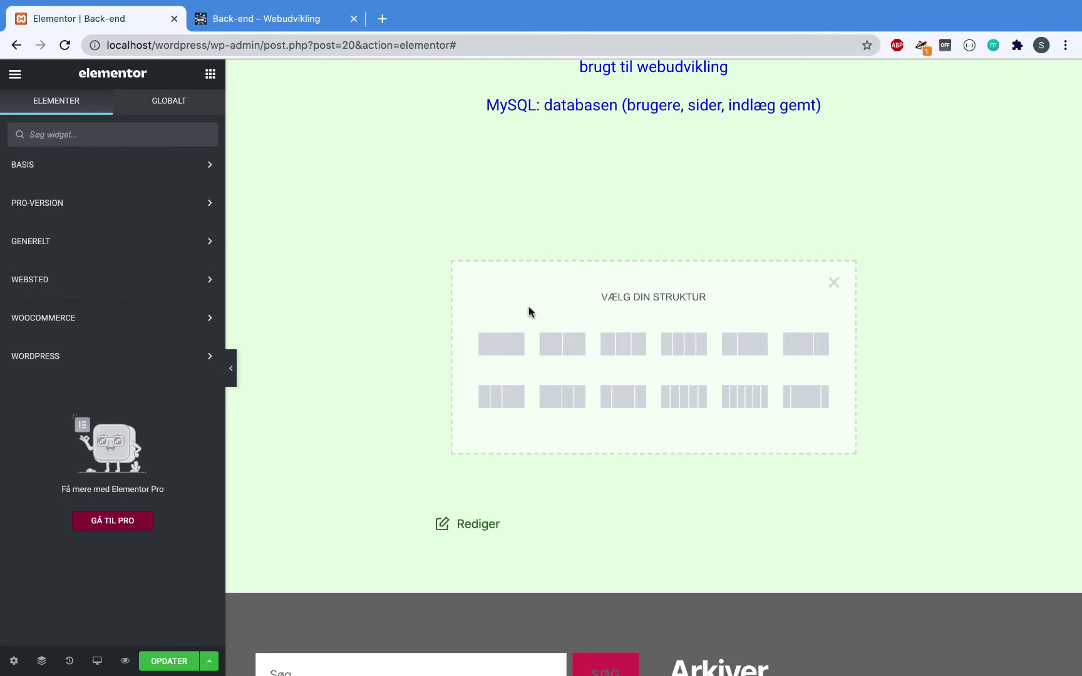
click(567, 355)
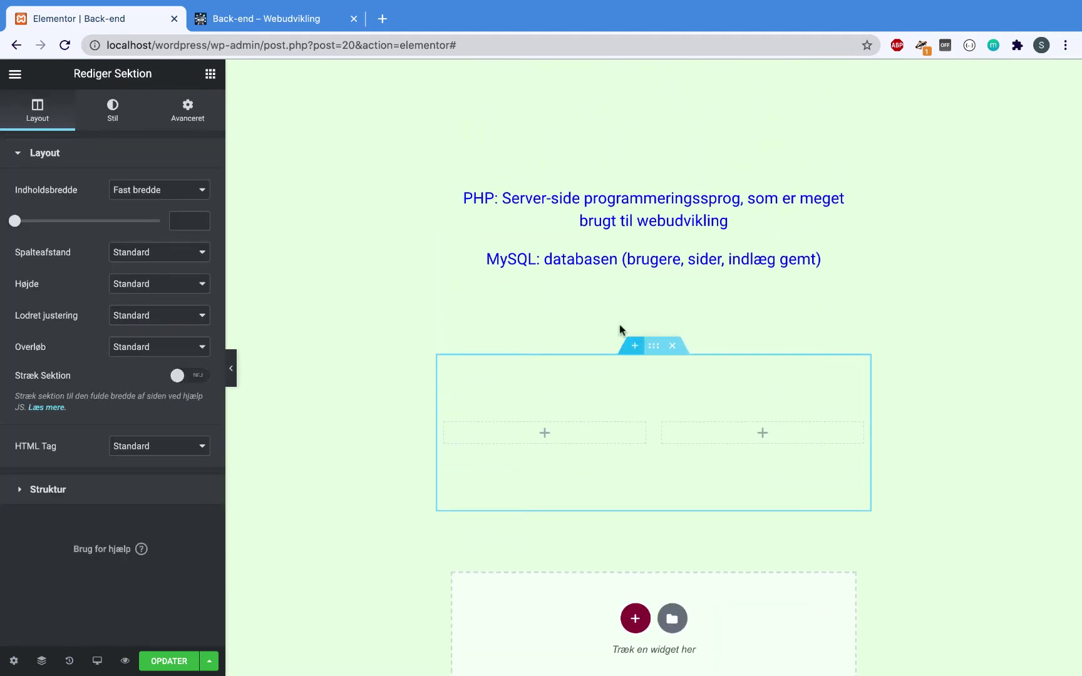
- Place a Teksteditor widget from the Basis category in the new section's first column
scroll(620, 418, down, 1)
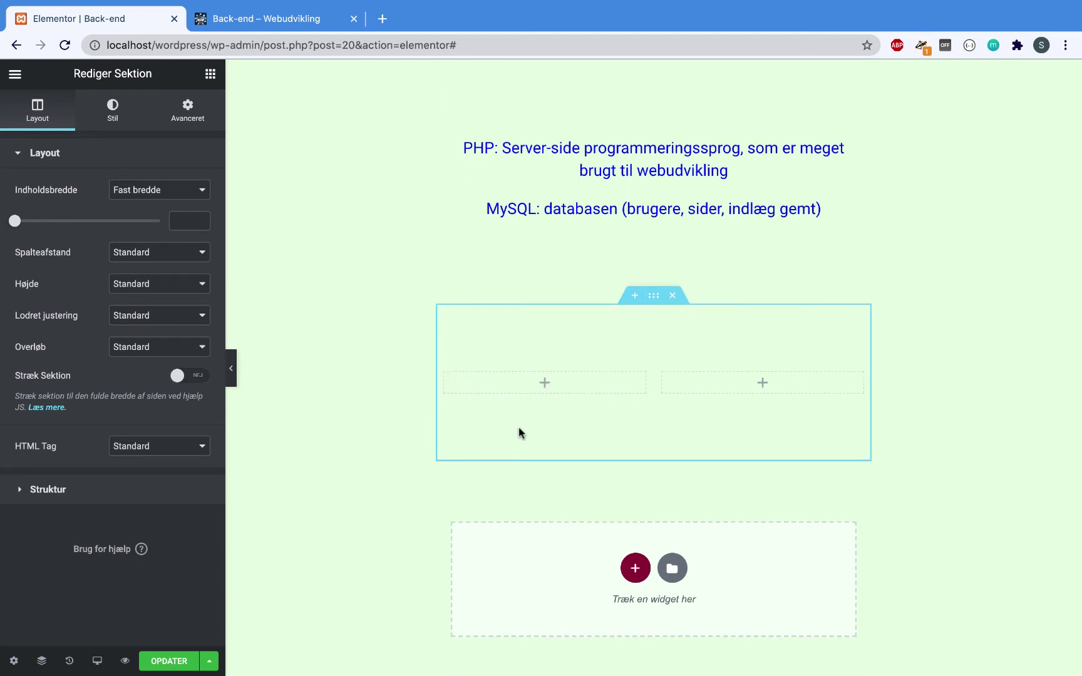
click(544, 383)
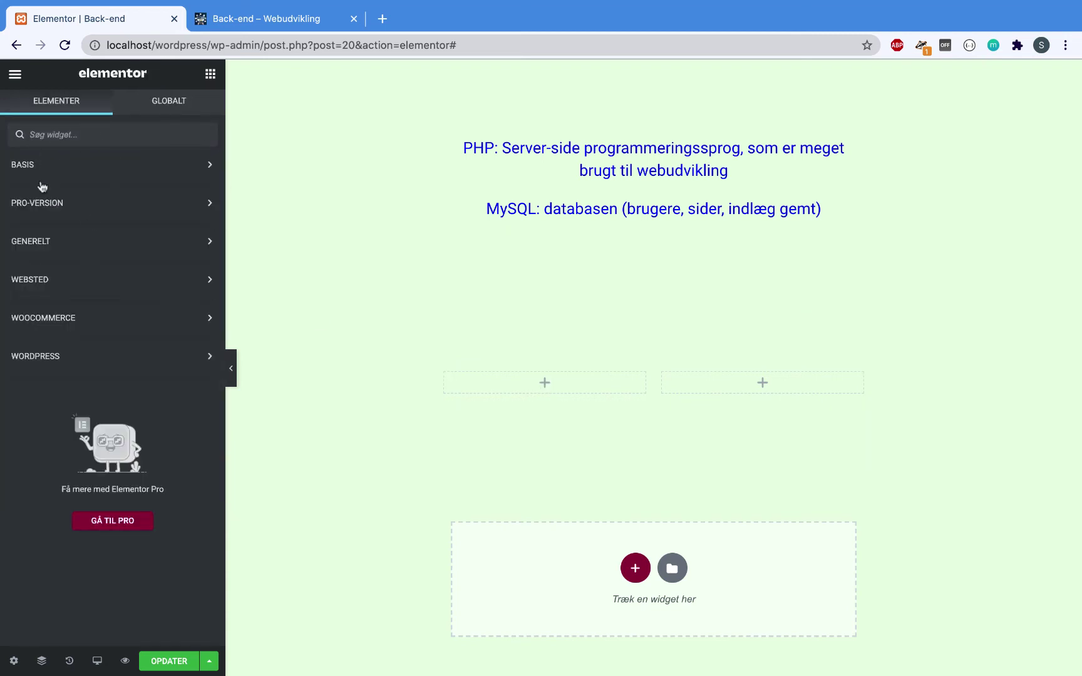
click(206, 166)
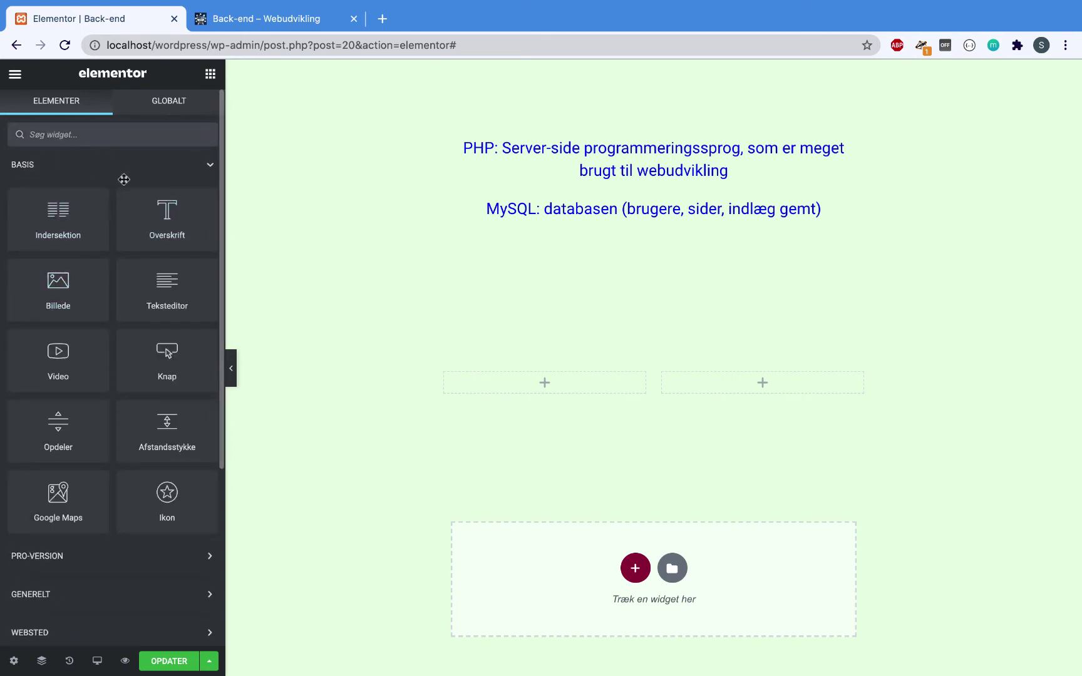
scroll(386, 326, down, 3)
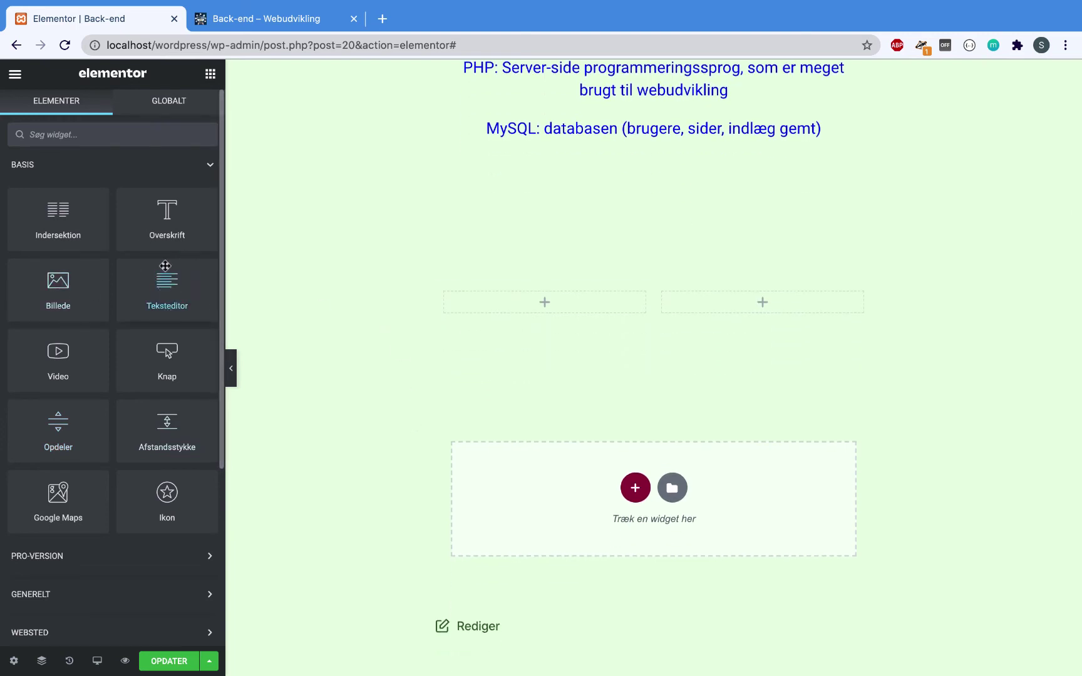
drag(170, 273, 543, 309)
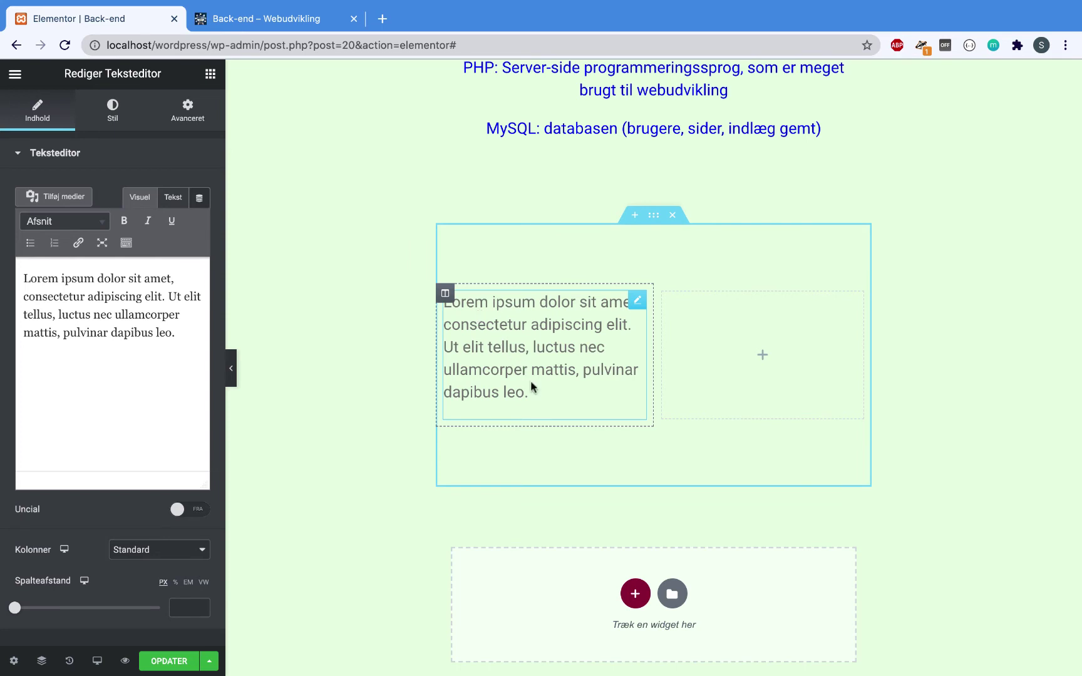
drag(530, 387, 497, 326)
click(497, 327)
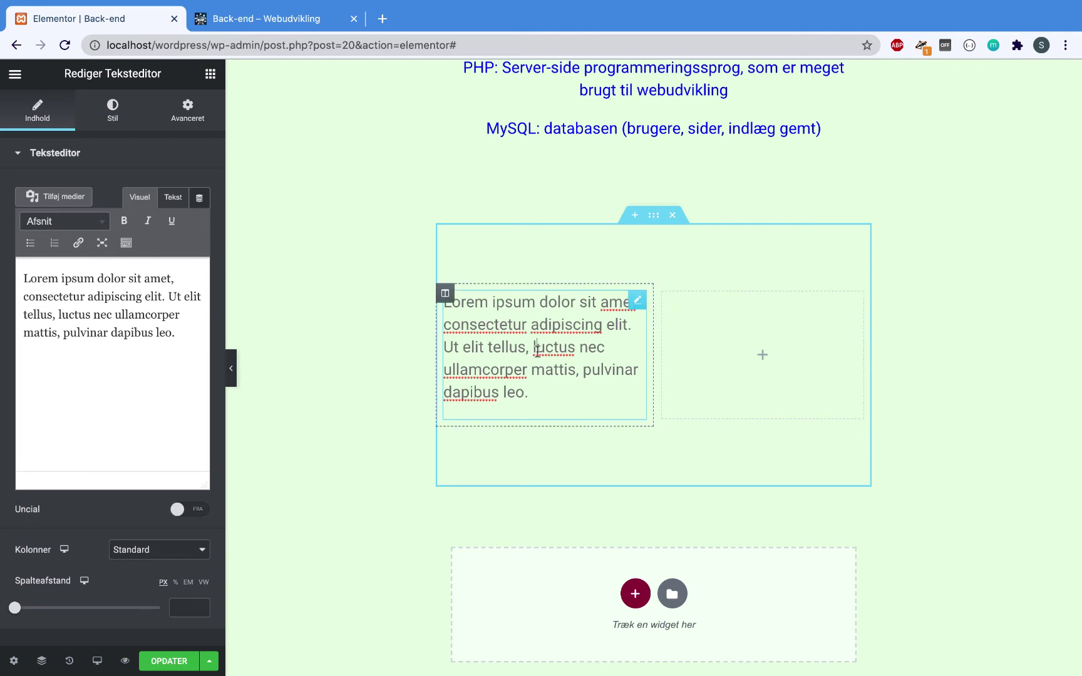
- Place a Google Maps widget from the Basis category in the new section's empty second column and pan its map slightly
click(763, 355)
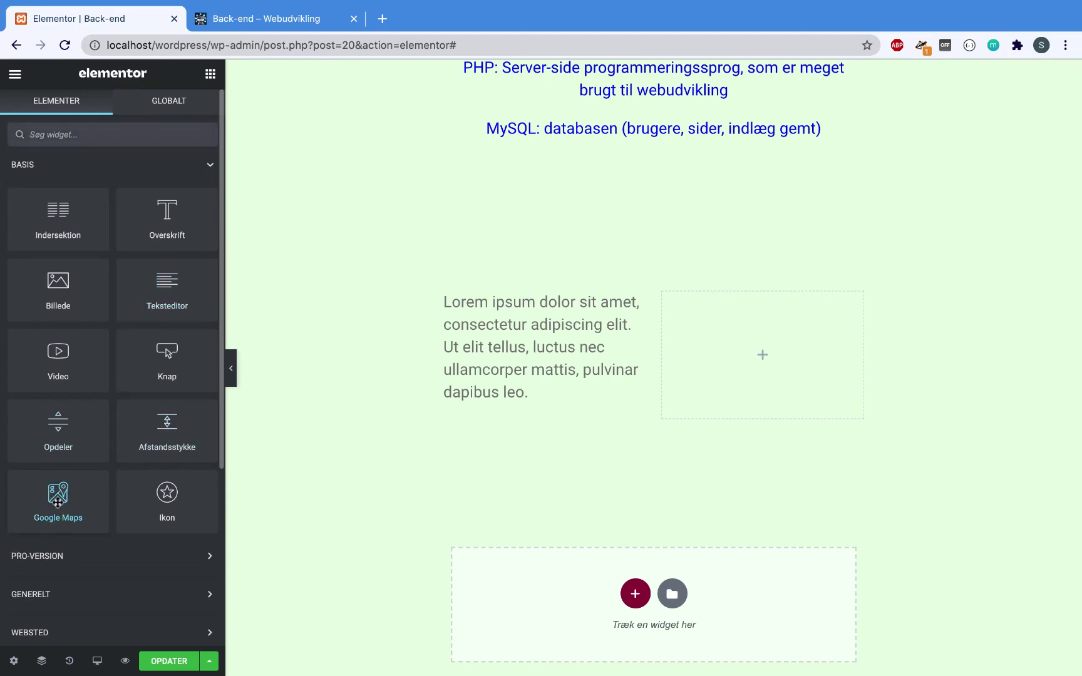
drag(50, 493, 754, 341)
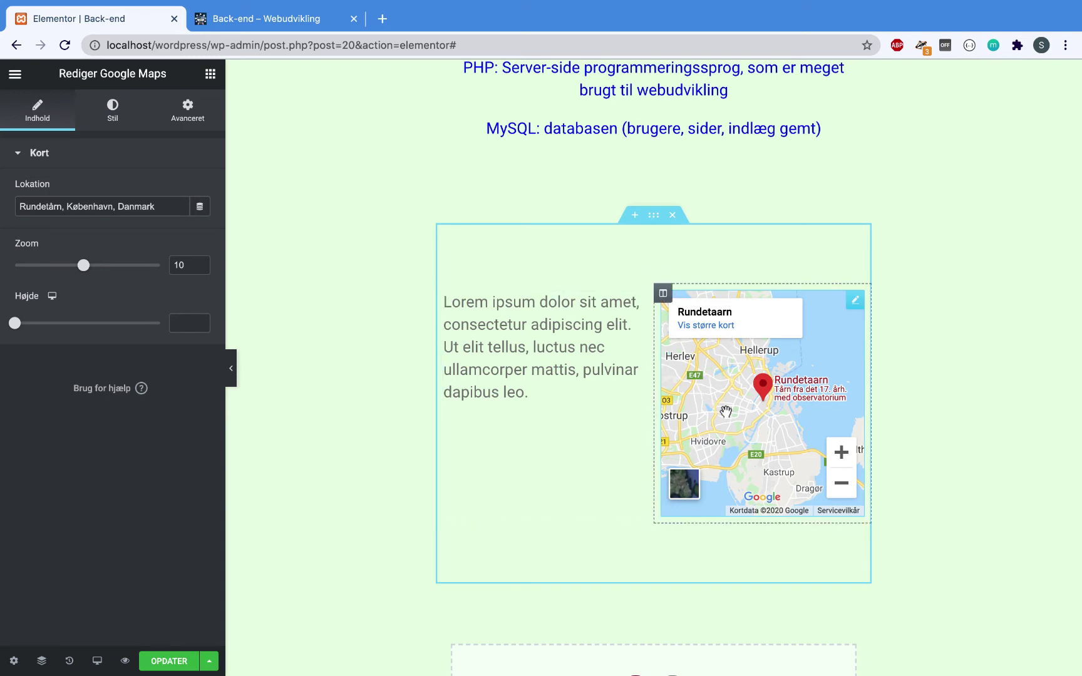
drag(728, 422, 717, 431)
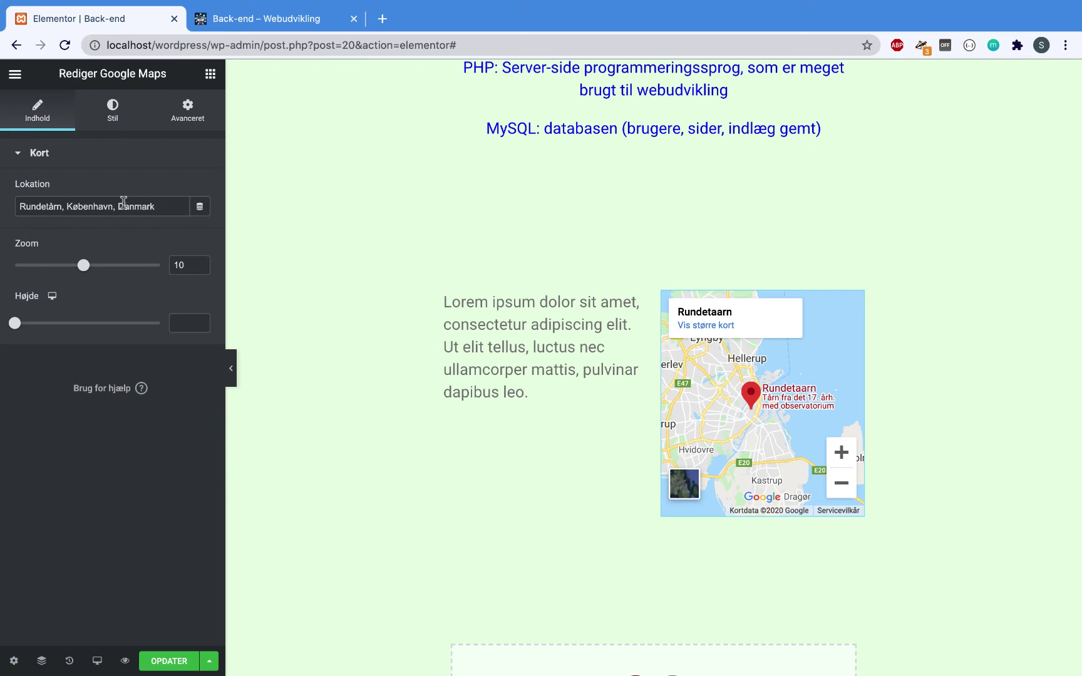
- Set the map's location to Esbjerg, Danmark and its zoom level to 13
drag(112, 204, 3, 210)
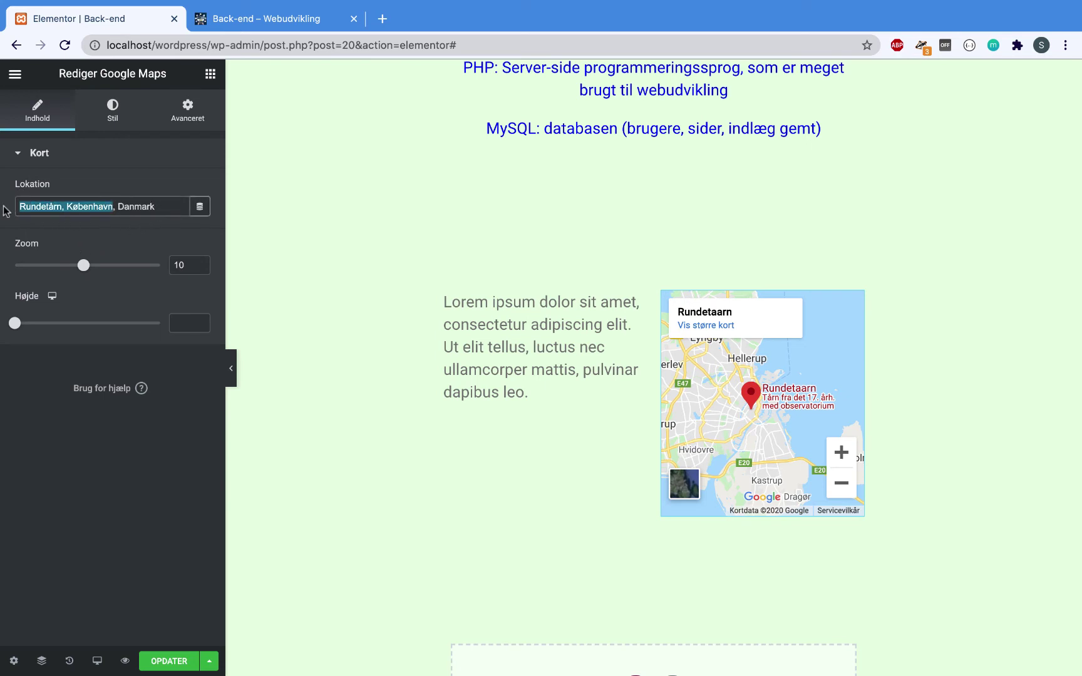
text(Esbjerg)
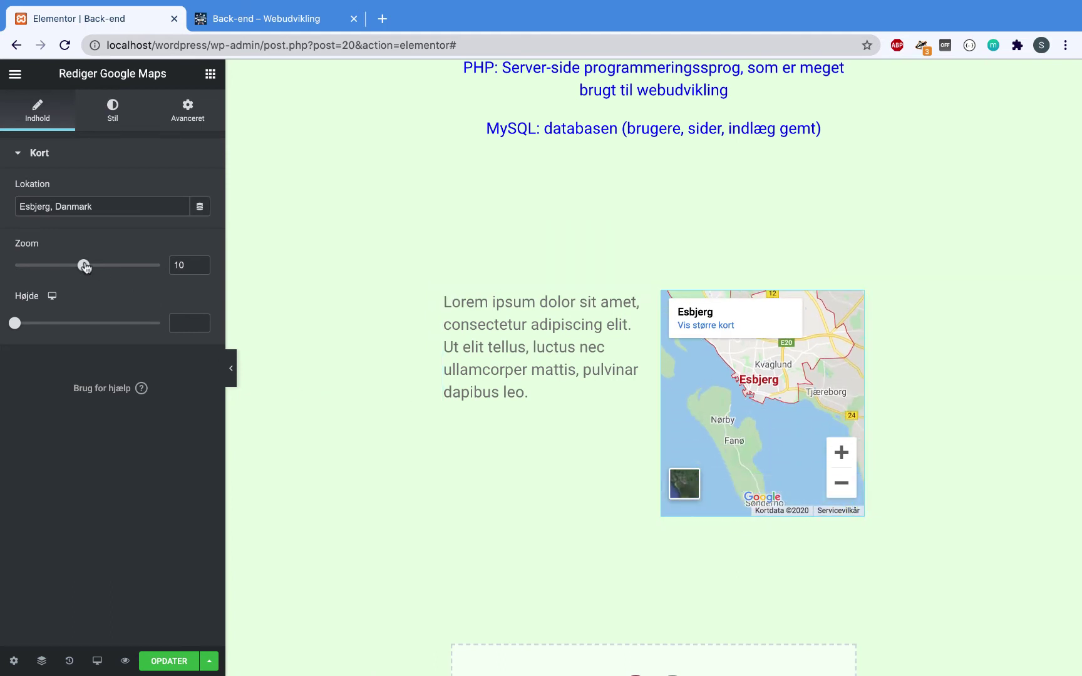
drag(84, 265, 106, 265)
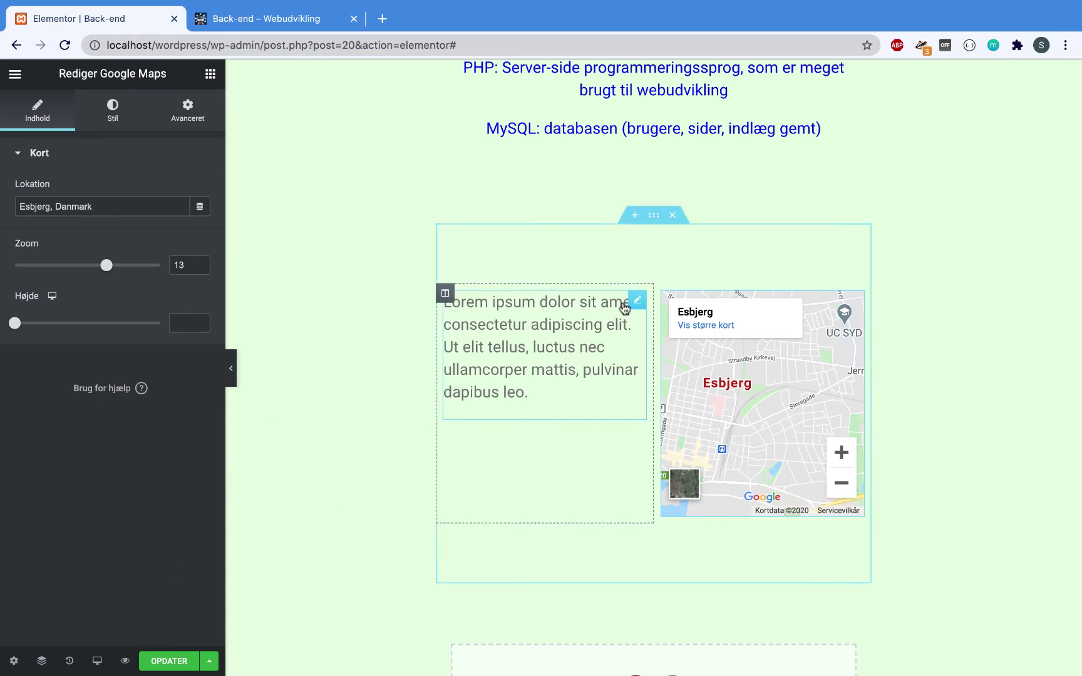
- Update the page and check the Esbjerg map on the reloaded live Back-end page by panning it and zooming out
click(169, 660)
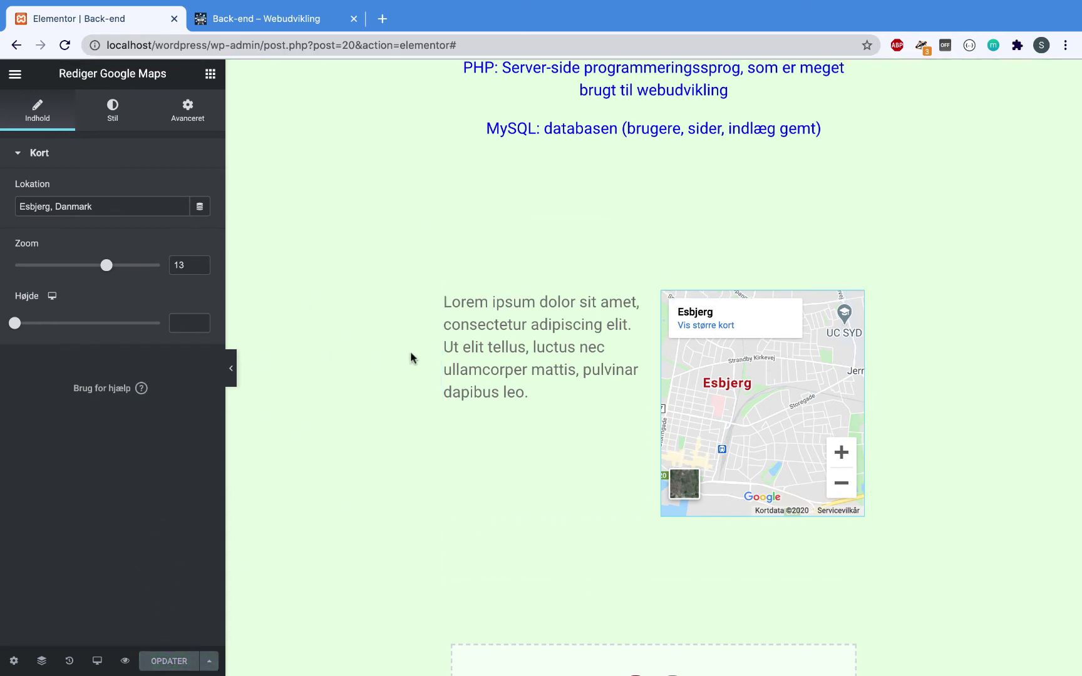
click(266, 19)
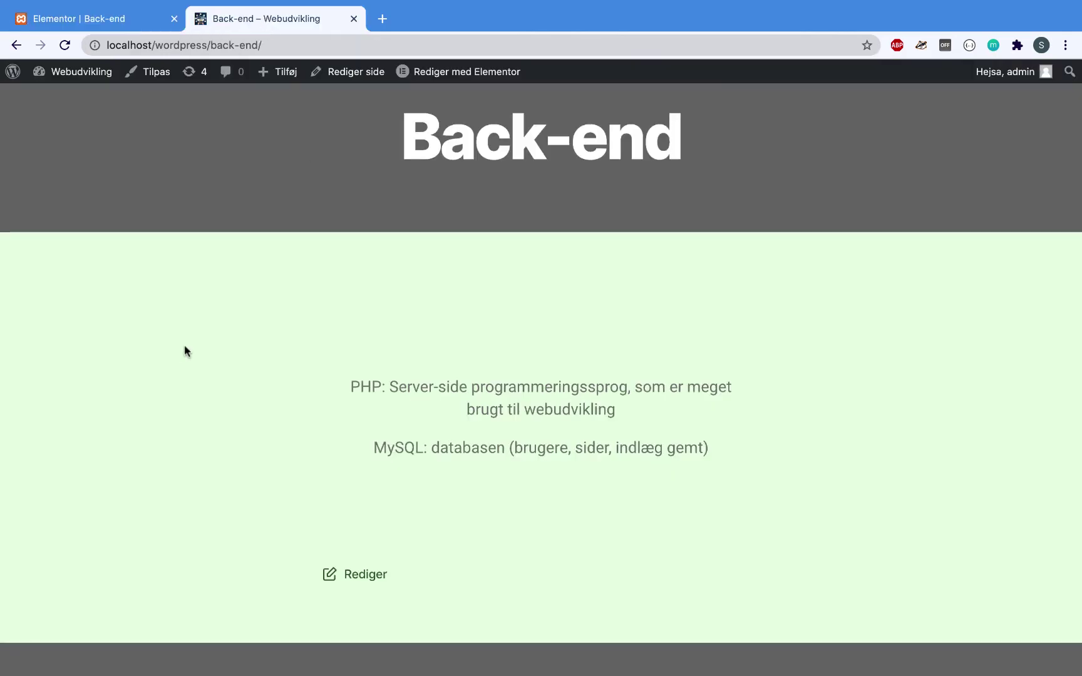
key(super+r)
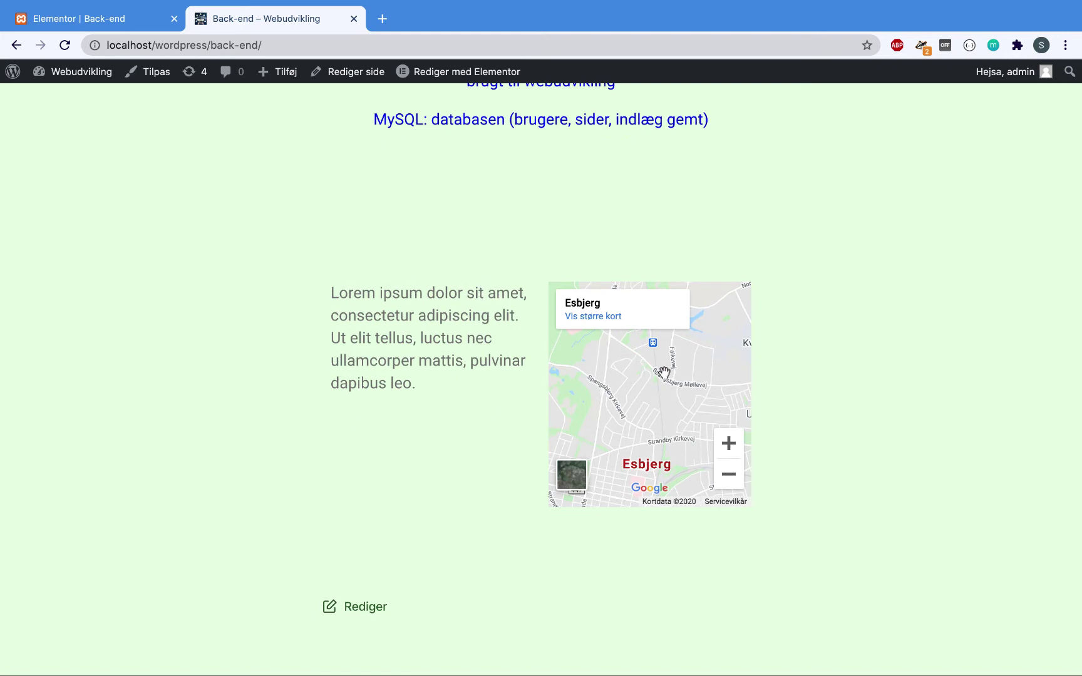
drag(663, 368, 685, 442)
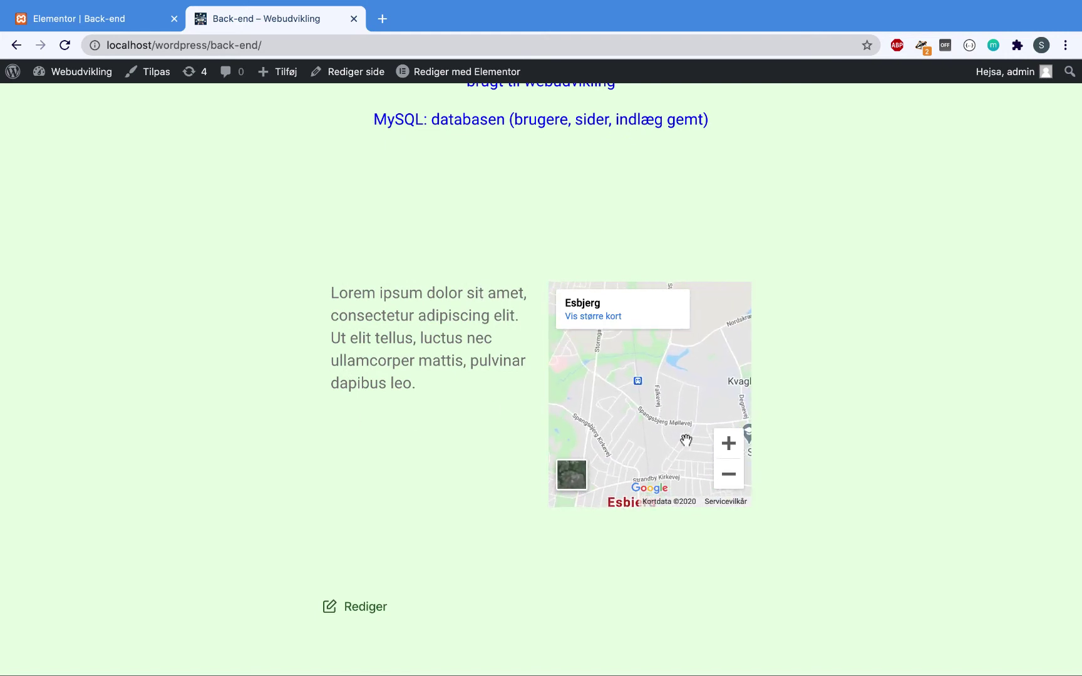
click(729, 477)
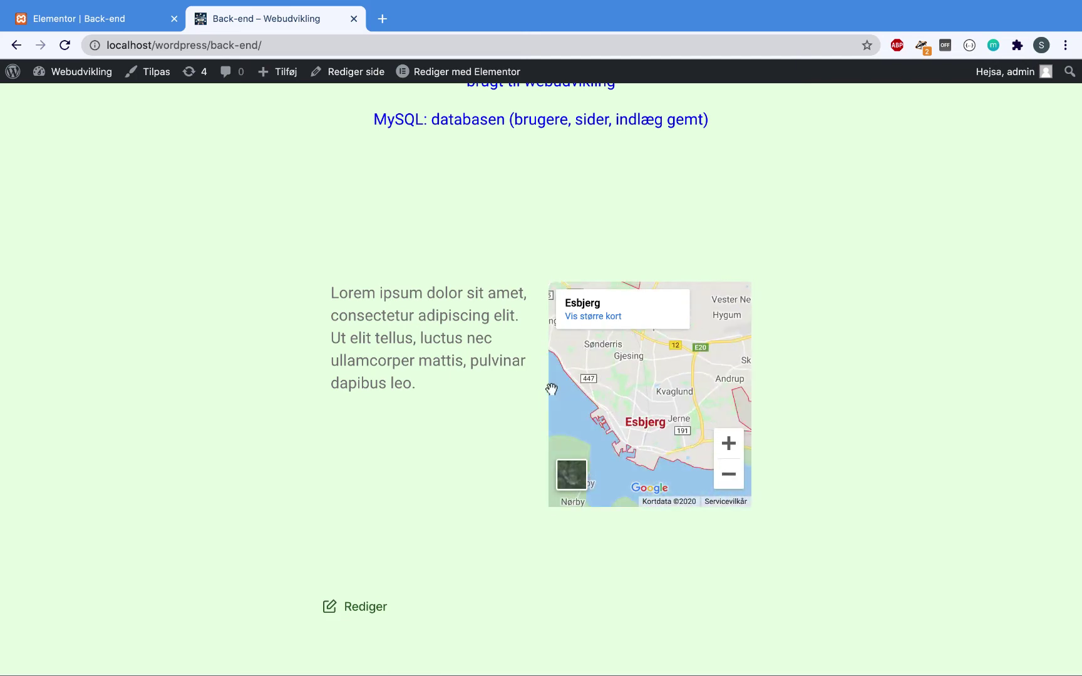
scroll(408, 428, up, 3)
- Back in the Elementor editor, open the two-column section's settings and set its fixed content width to 500
click(100, 19)
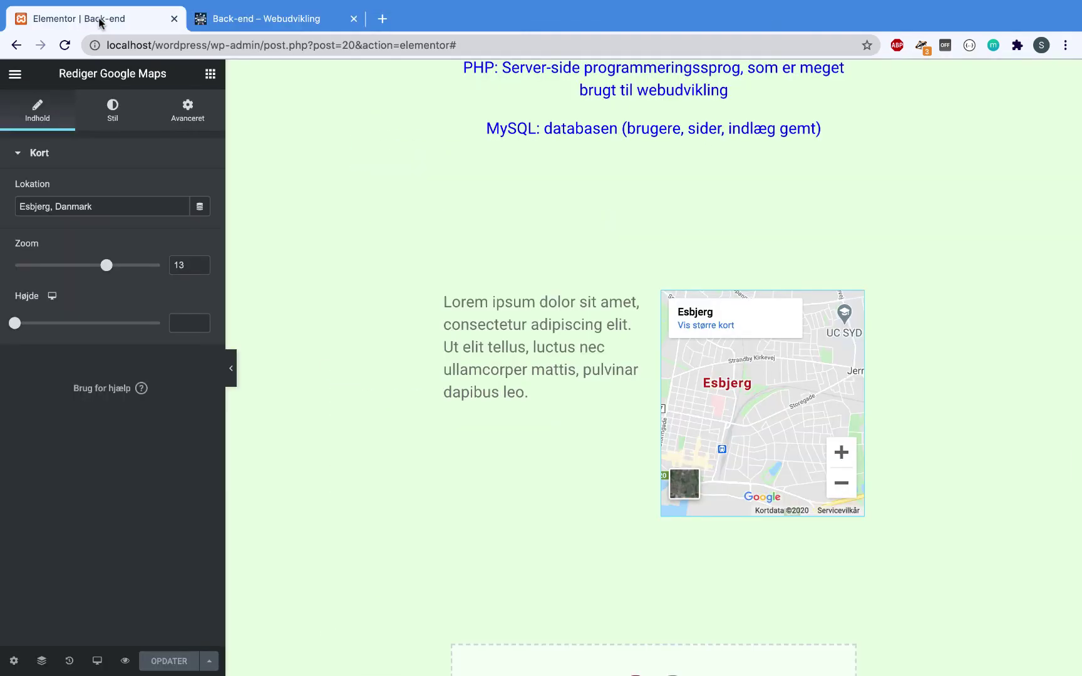
scroll(316, 219, up, 2)
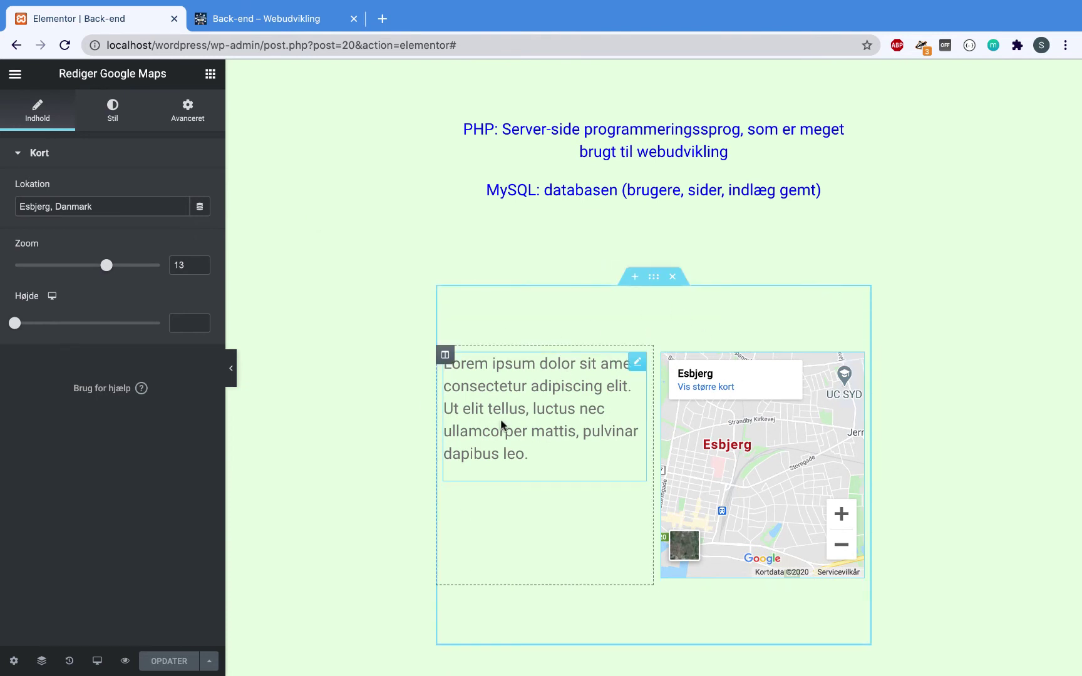
click(653, 279)
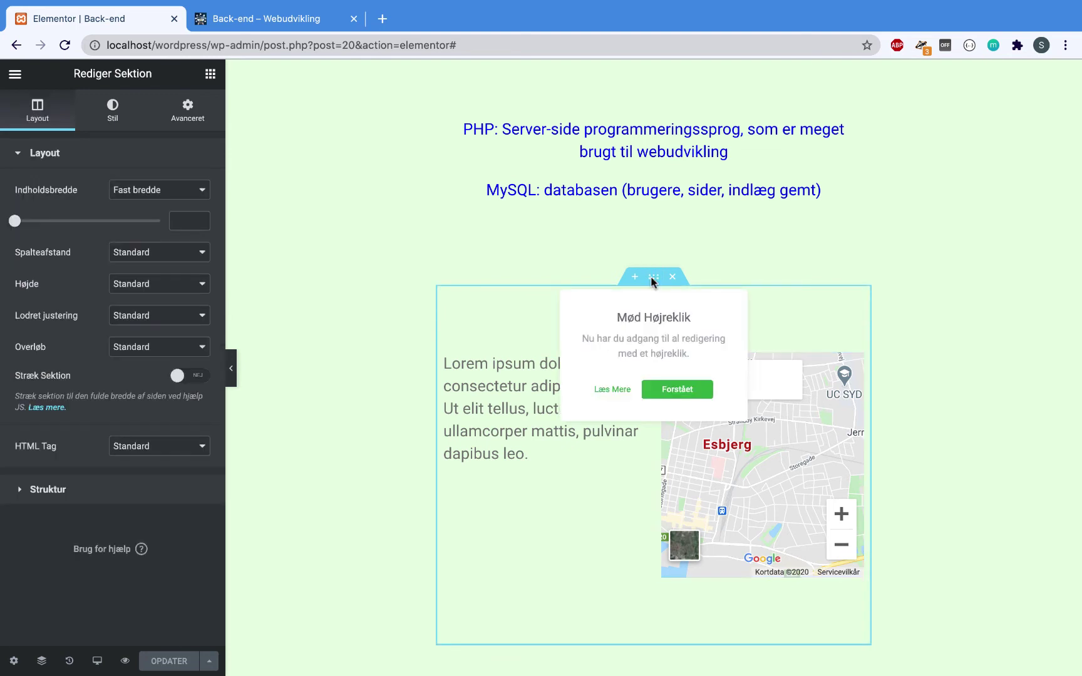
click(688, 390)
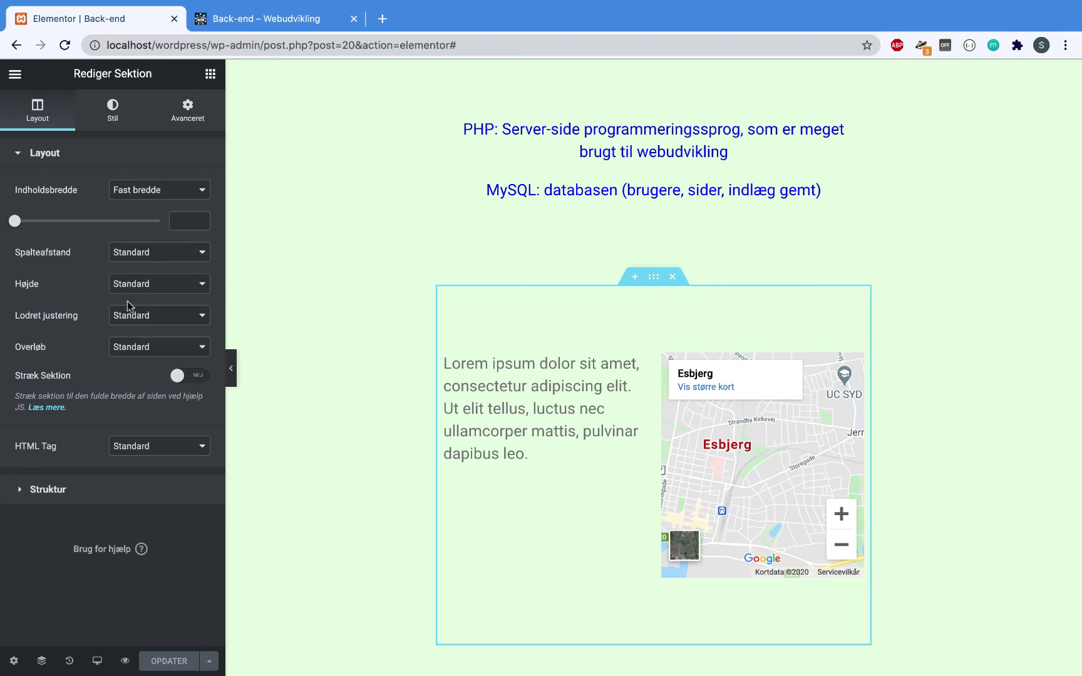
mouse_move(15, 220)
mouse_down()
mouse_move(65, 220)
mouse_move(11, 226)
mouse_up()
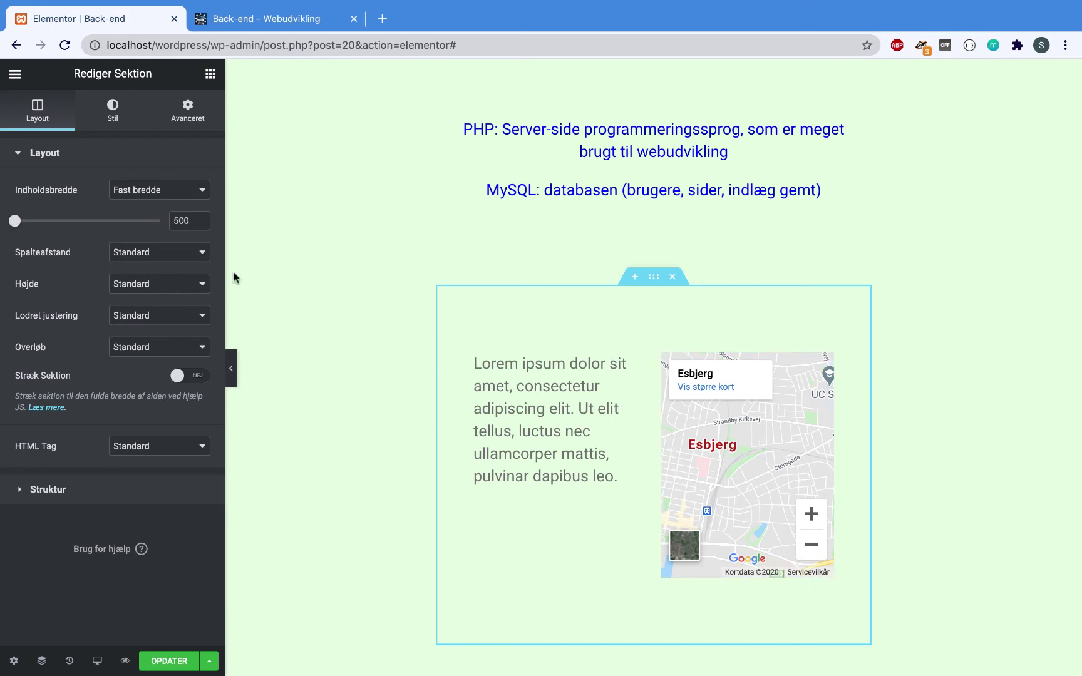
- Try Fuld bredde as the section's content width and return it to Fast bredde
click(129, 199)
click(129, 203)
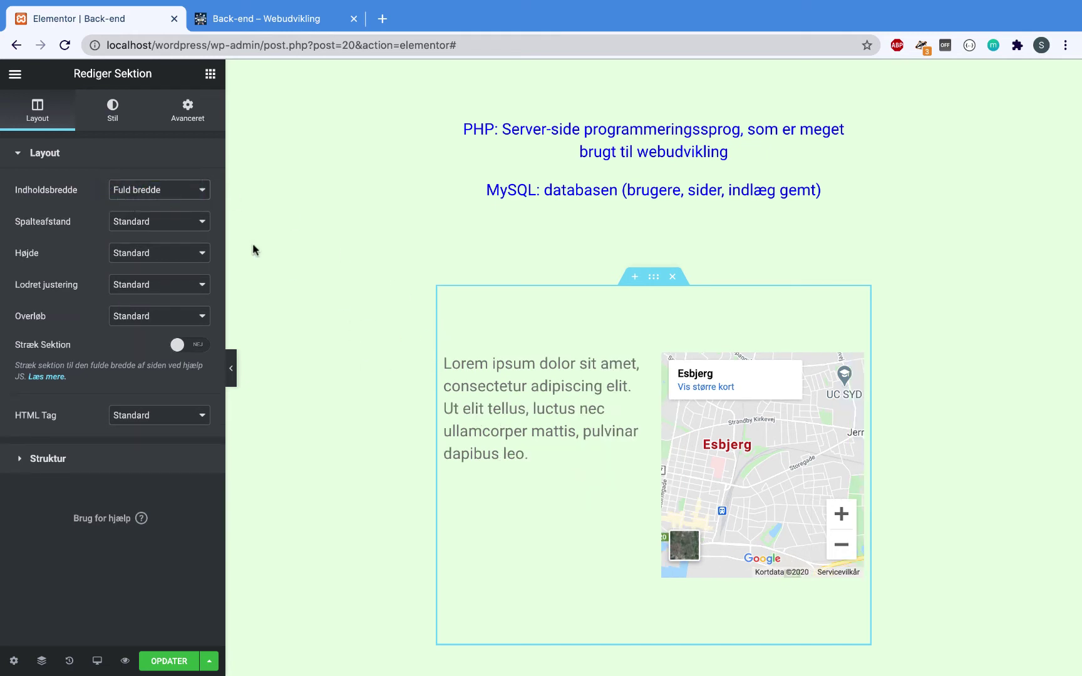
click(178, 194)
click(158, 179)
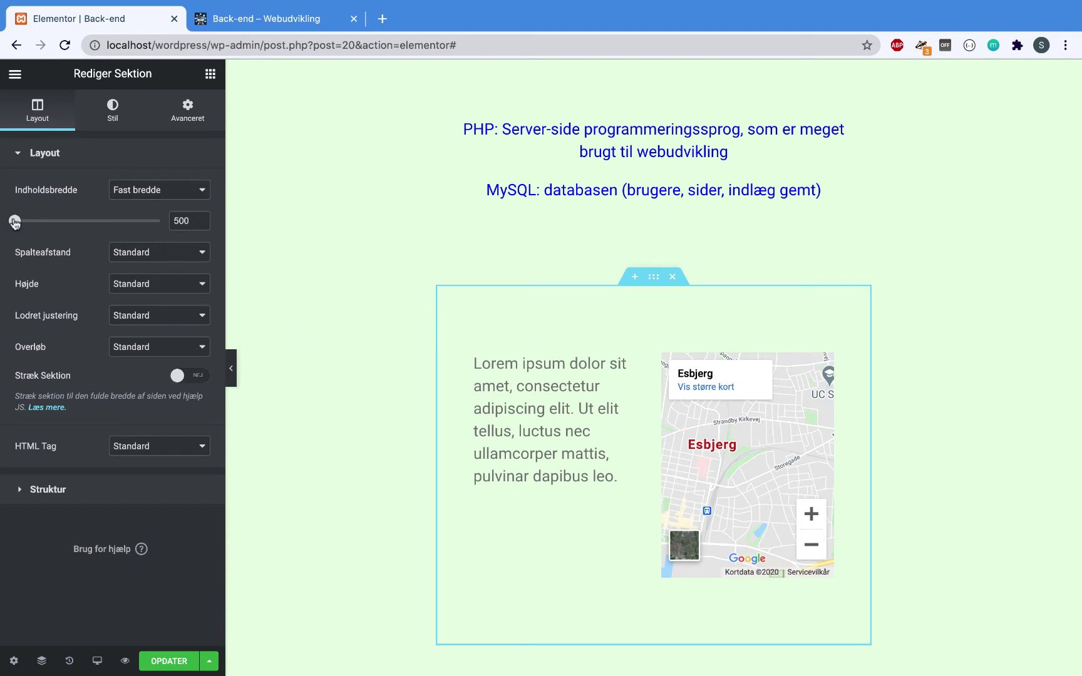
mouse_move(15, 223)
mouse_down()
mouse_move(29, 221)
mouse_move(14, 223)
mouse_up()
- Give the section a classic background in near-black #0F0F0F and look at its hover background options
click(113, 119)
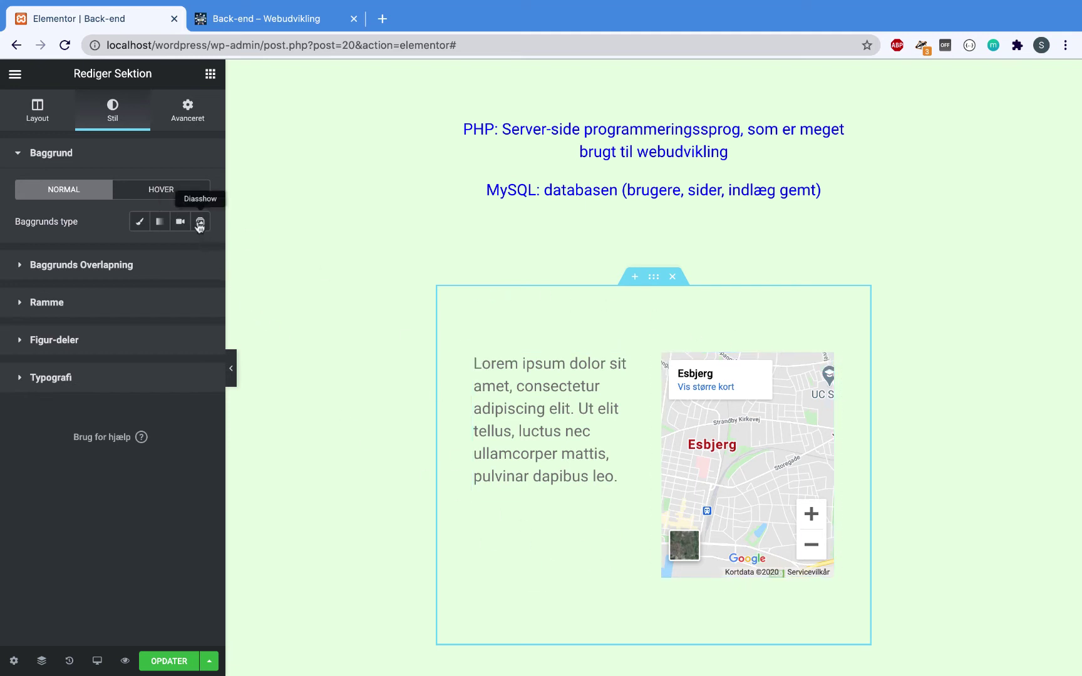
click(139, 222)
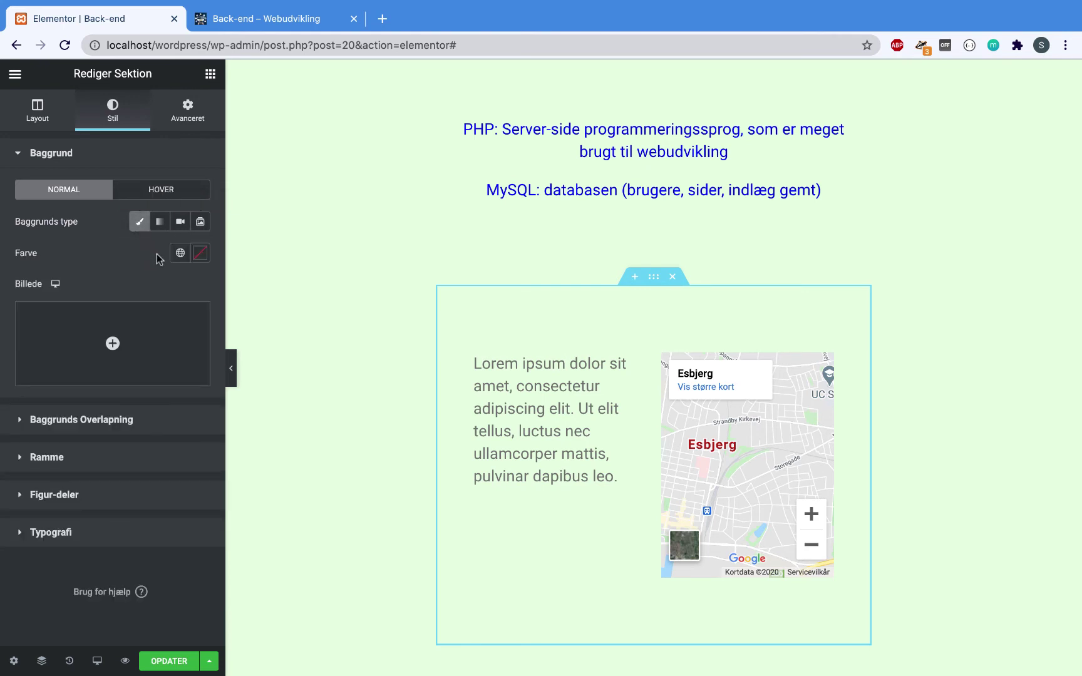
click(201, 253)
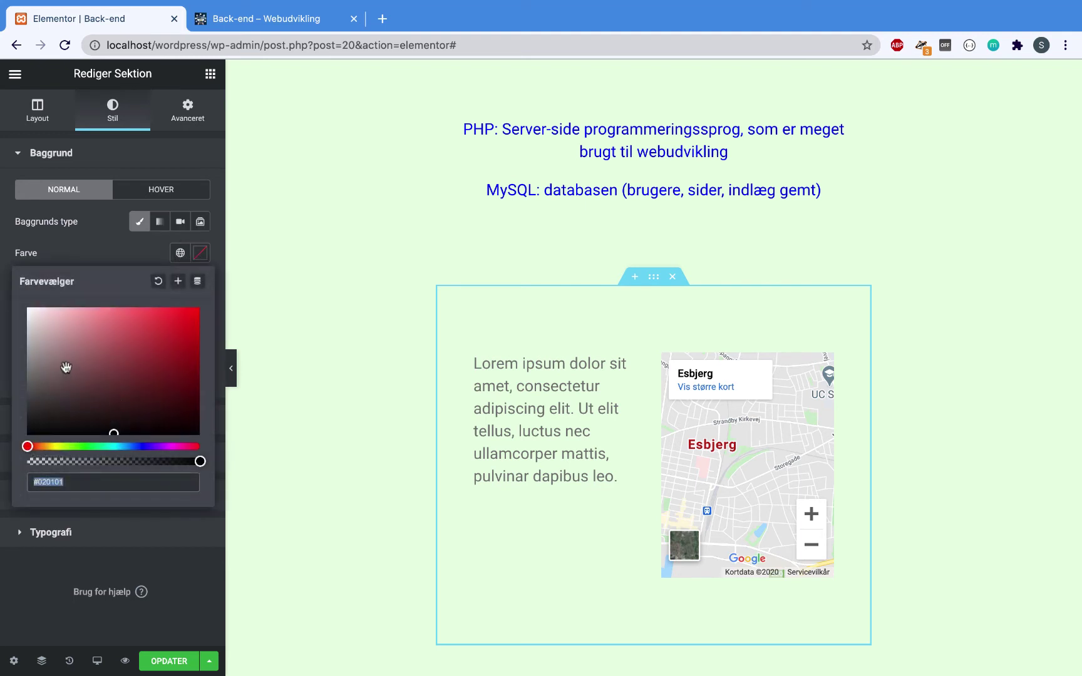
drag(65, 362, 19, 430)
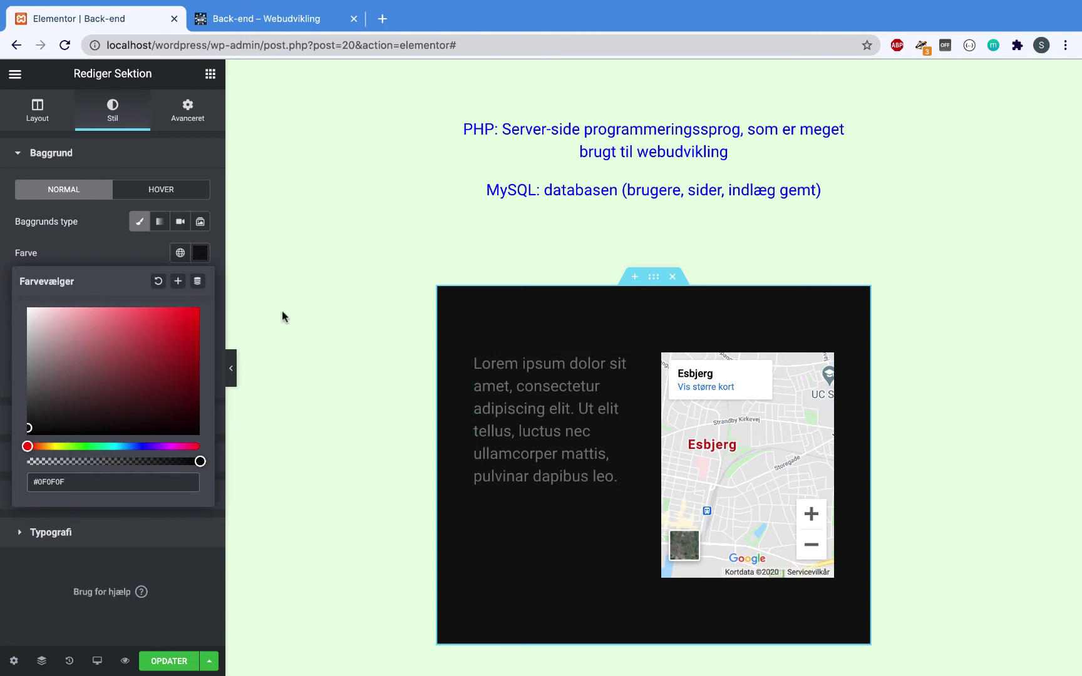
click(161, 191)
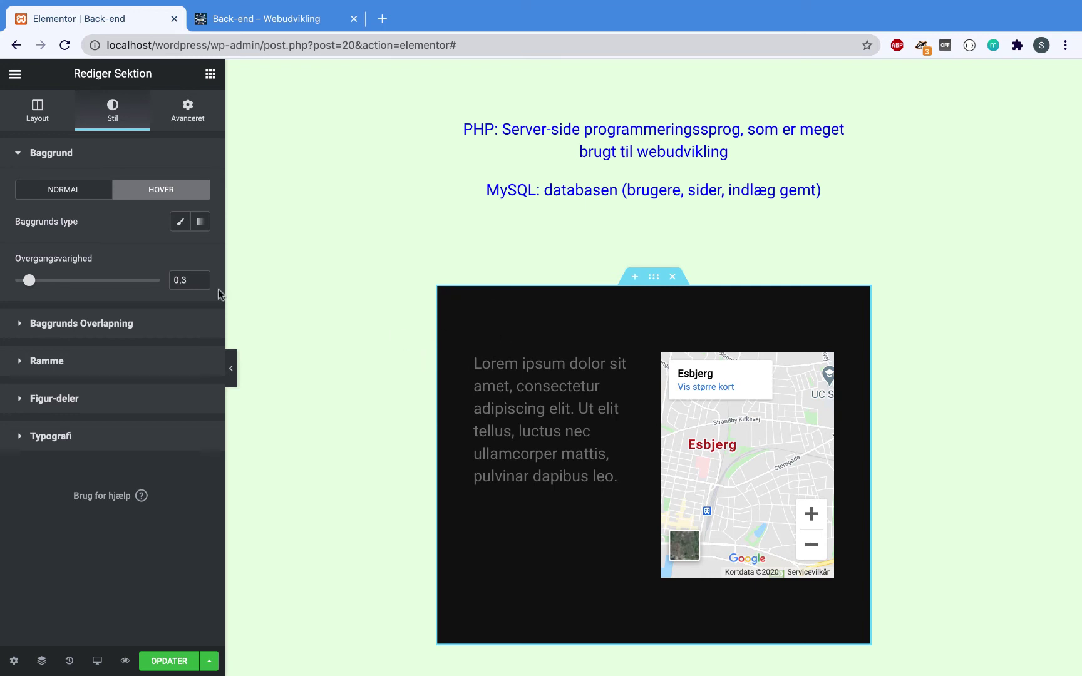
click(62, 199)
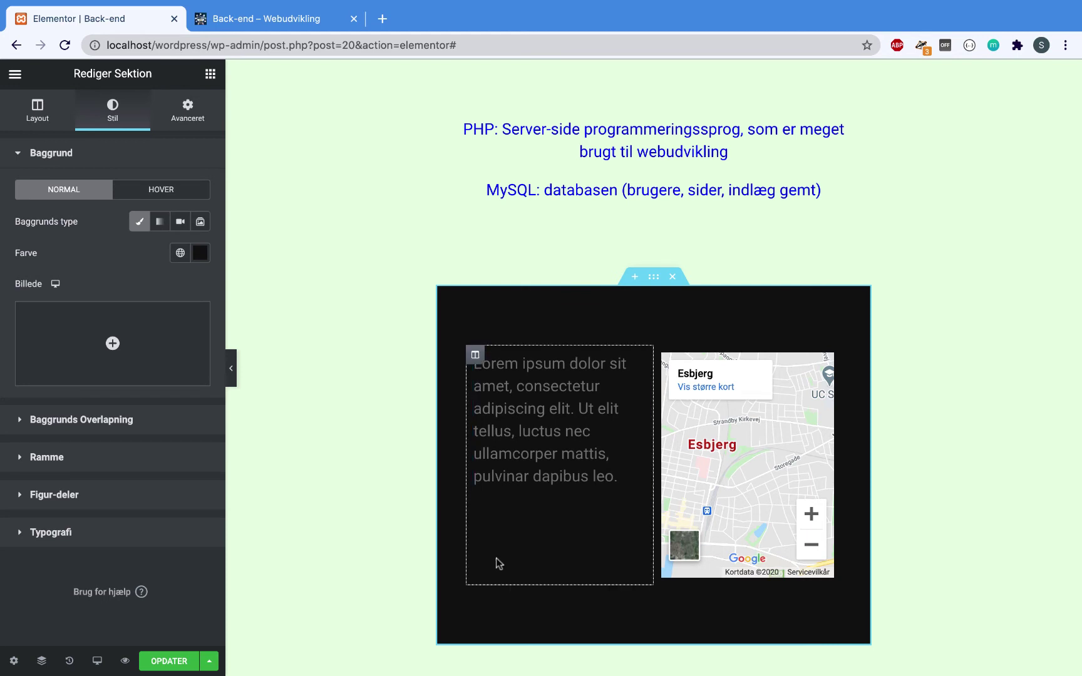
- Browse the entrance animations in the section's Bevægelseseffekter settings and apply Fade In
click(188, 108)
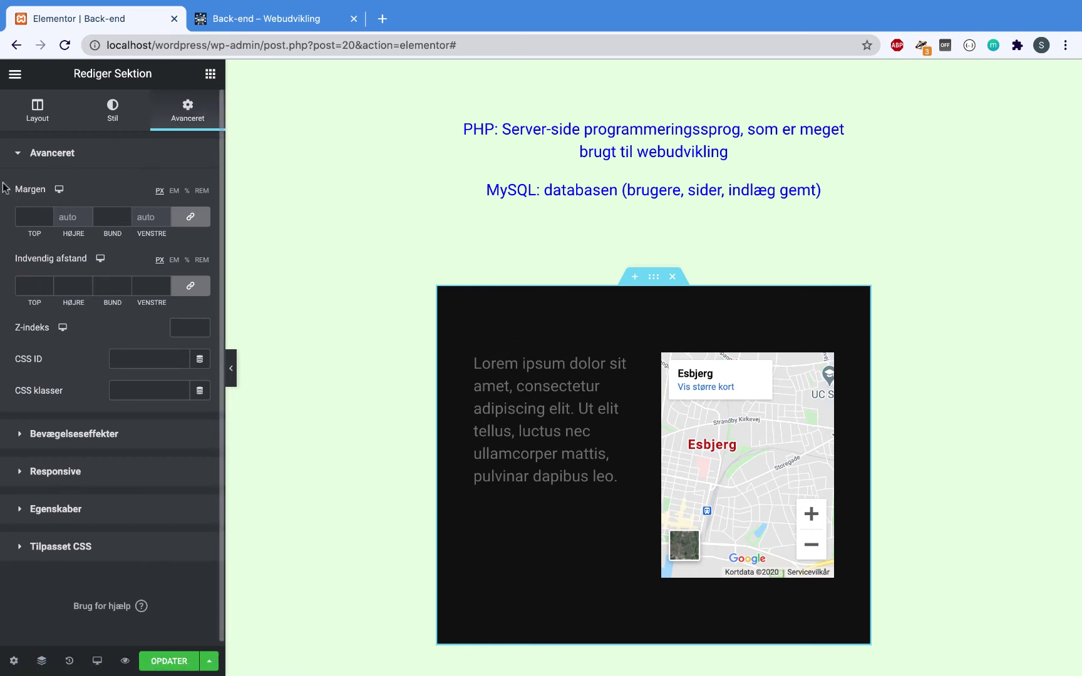
click(20, 157)
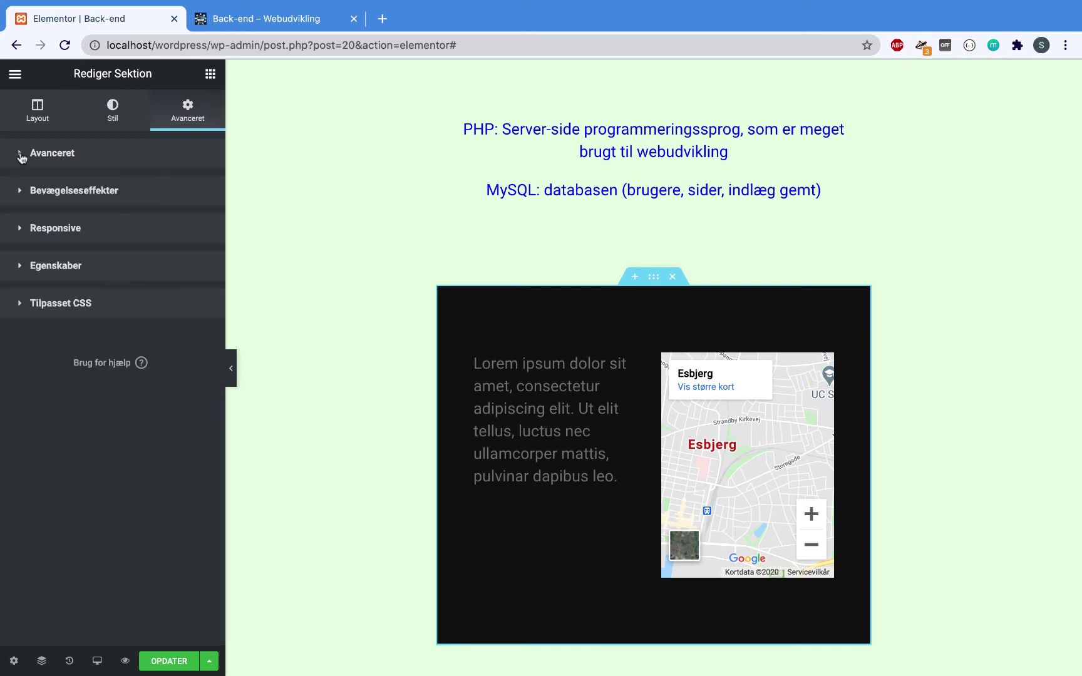
click(21, 192)
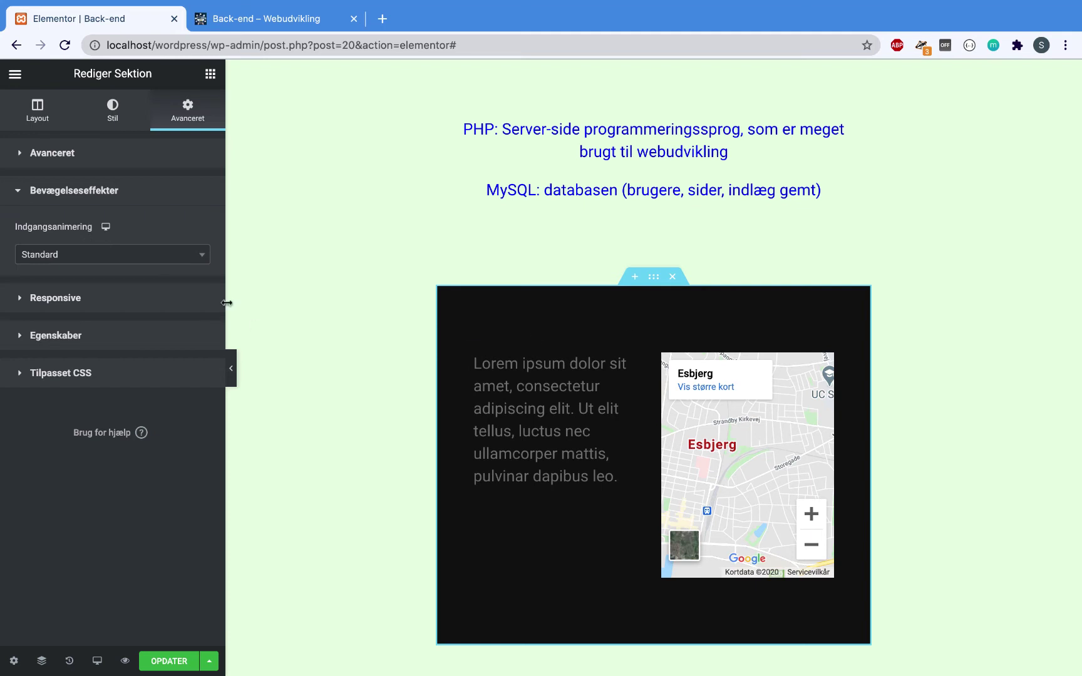
click(201, 257)
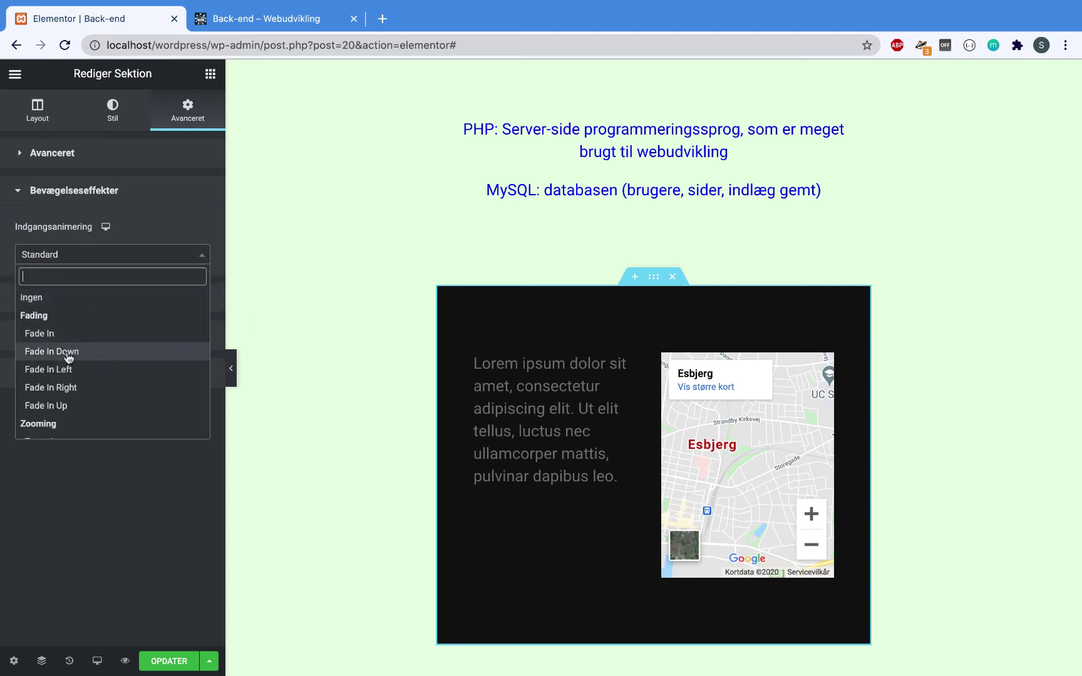
scroll(41, 416, down, 8)
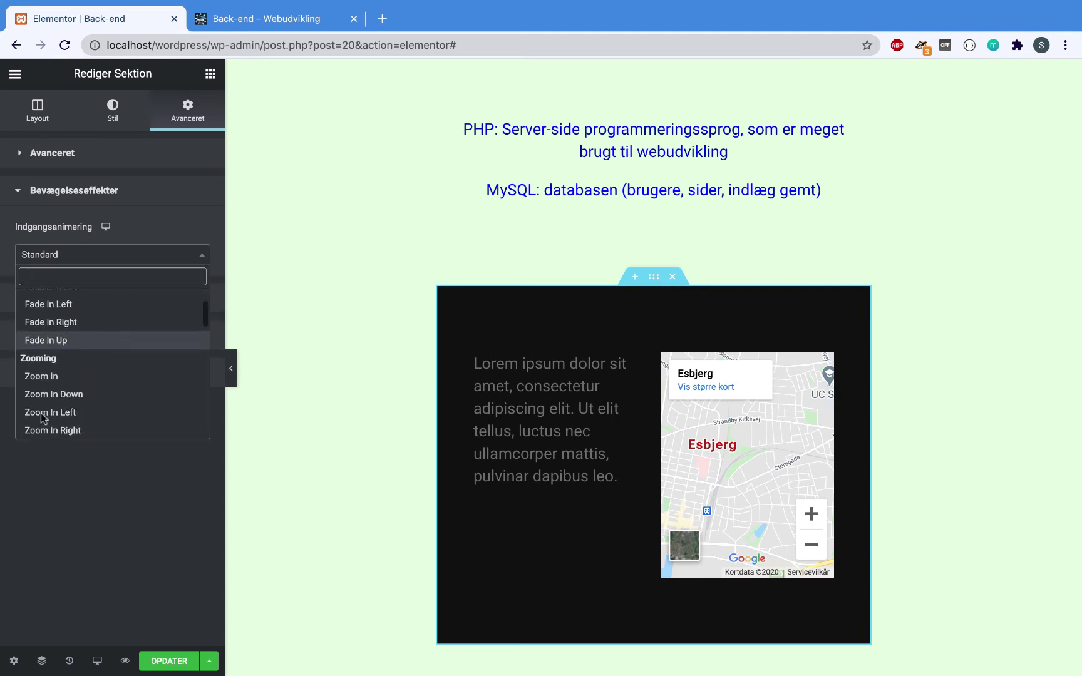
scroll(42, 419, down, 3)
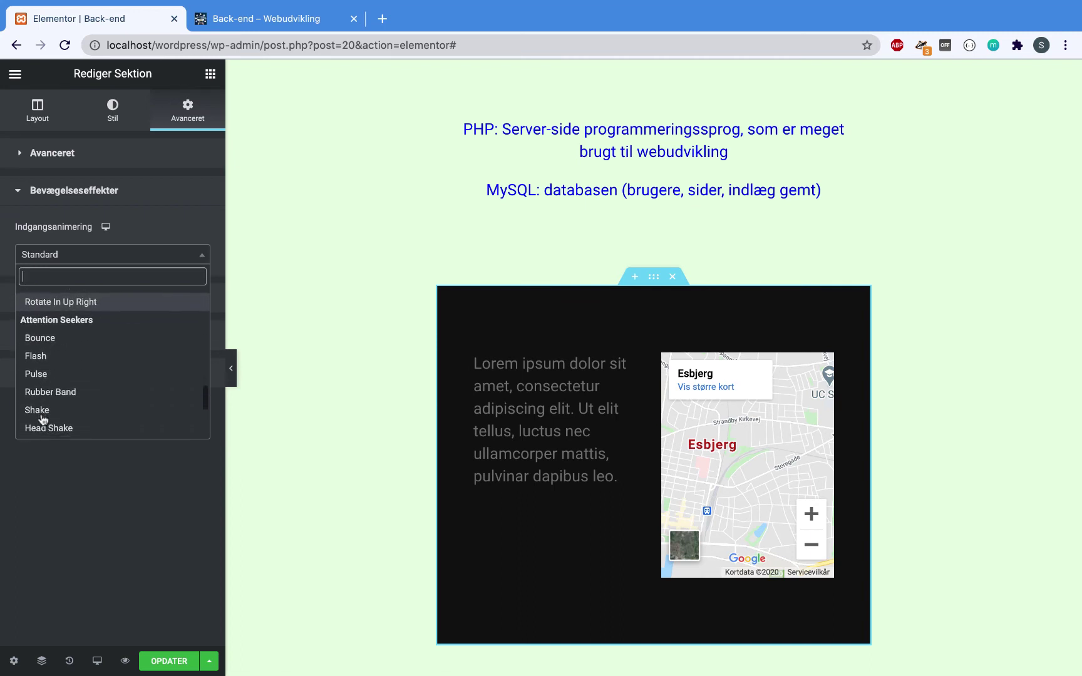
scroll(41, 416, up, 12)
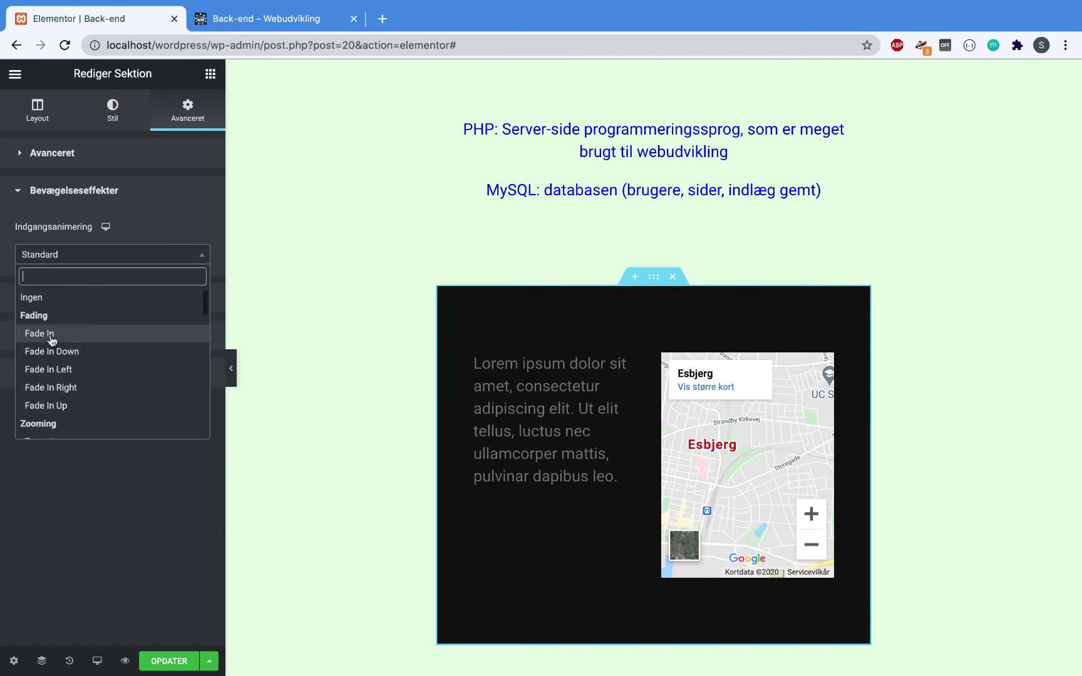
click(50, 334)
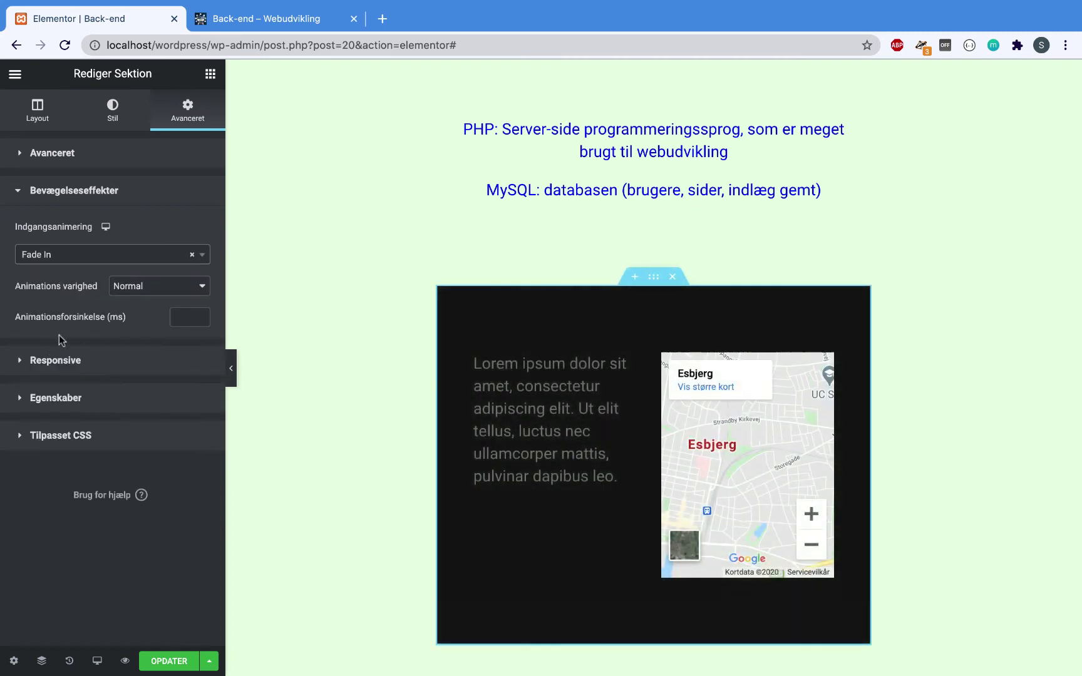
- Try Fade In Left as the section's entrance animation, set it to Fade In Up and update the page
click(97, 262)
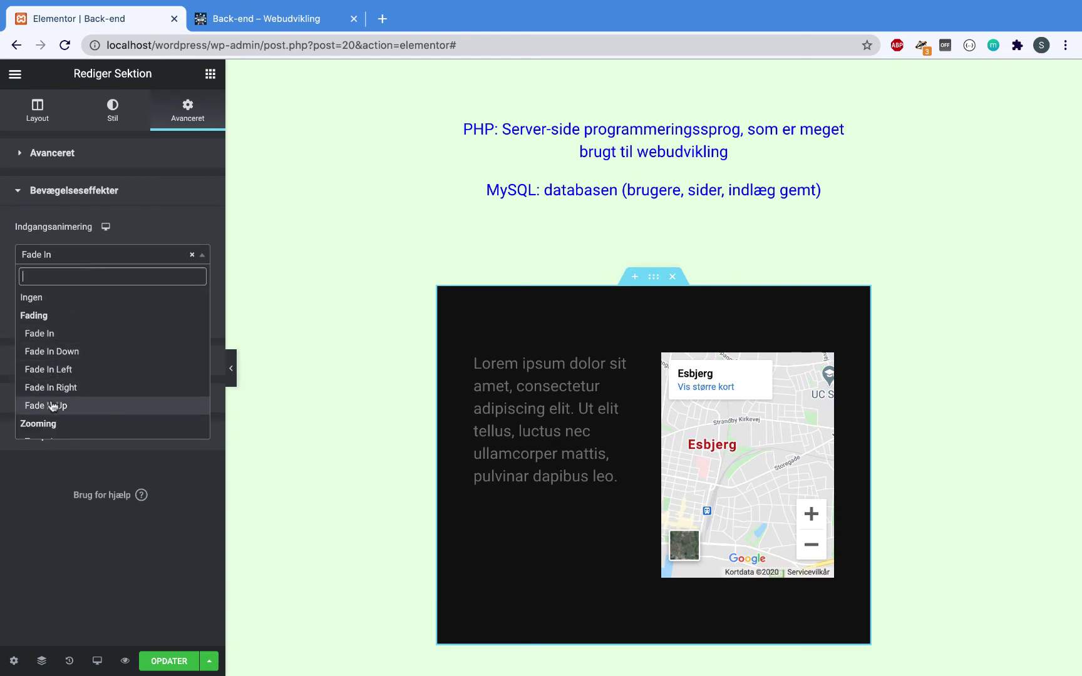
click(60, 371)
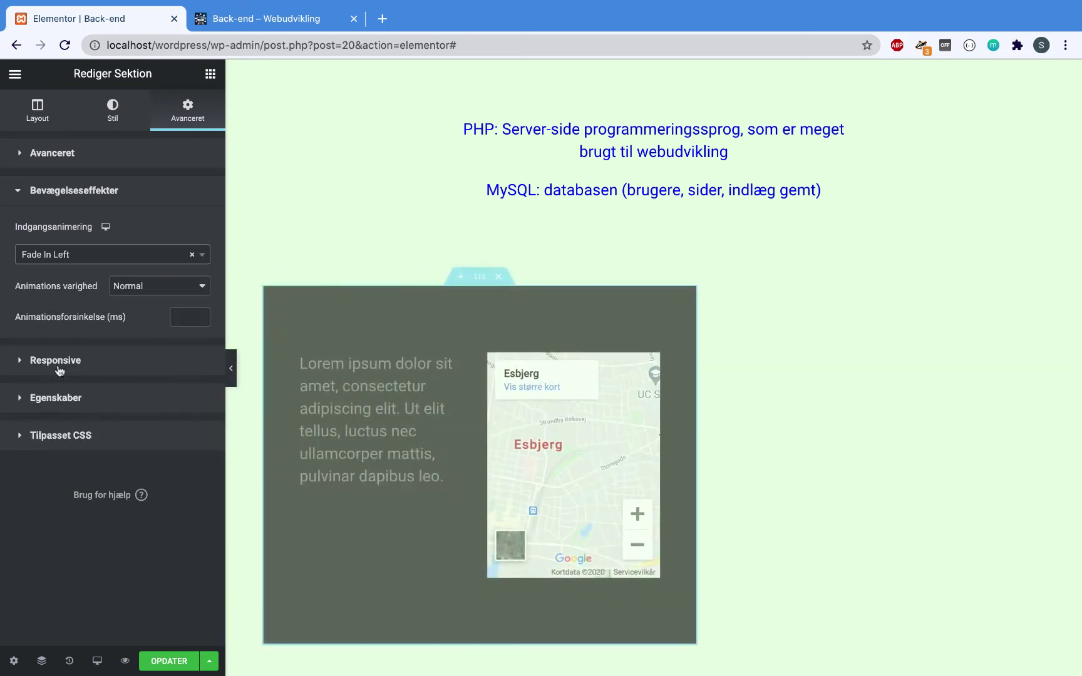
click(72, 262)
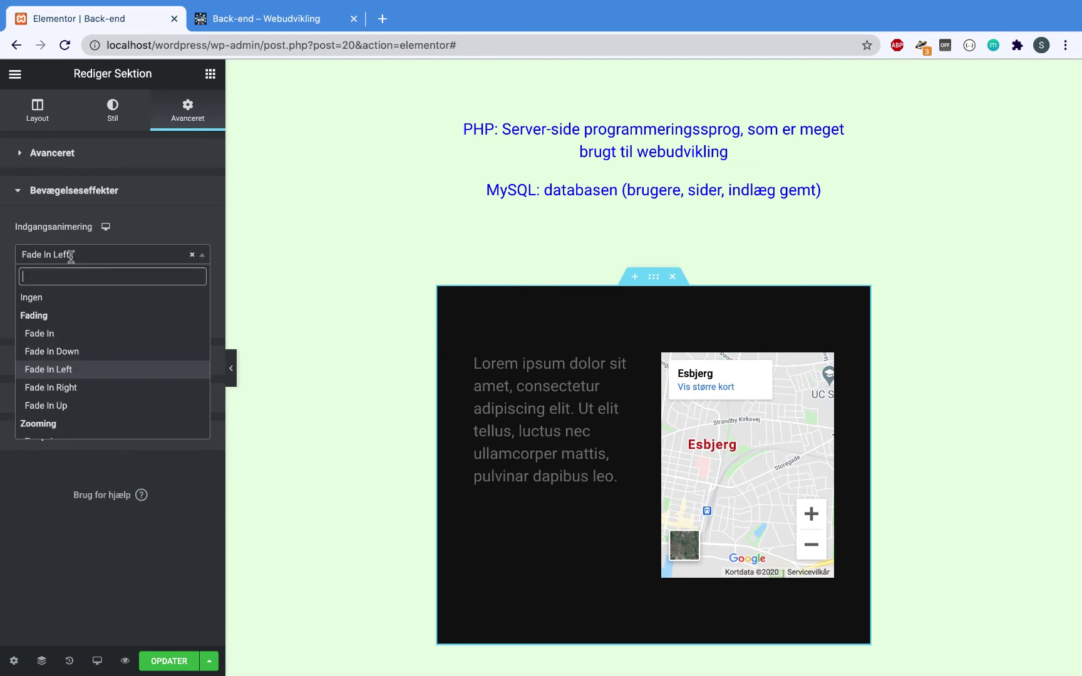
click(64, 407)
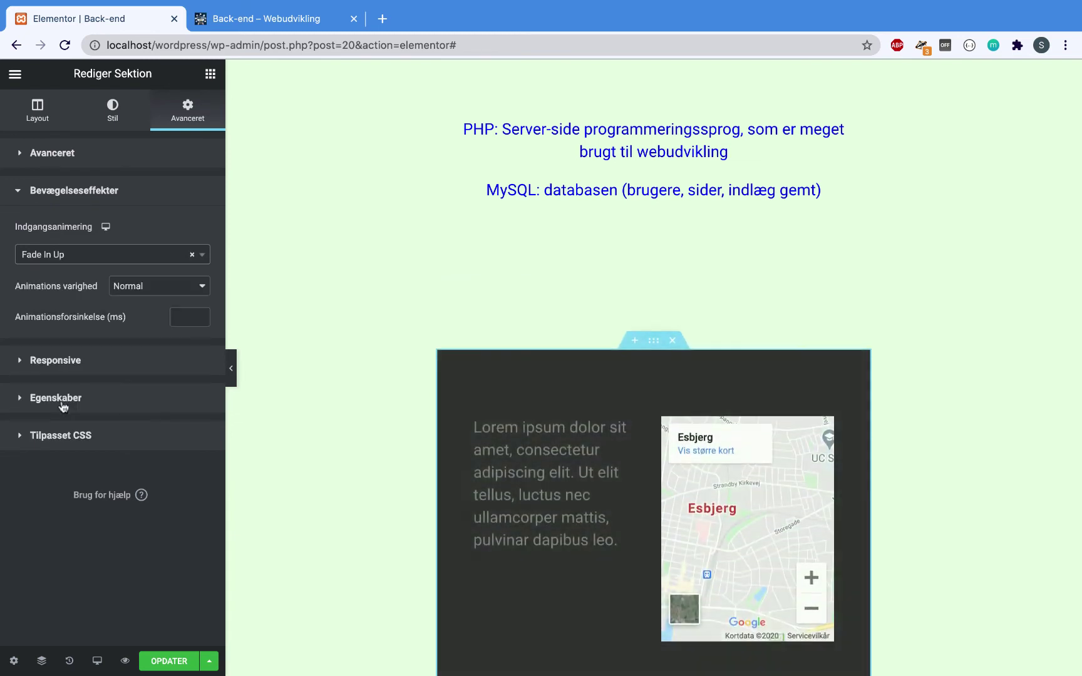
scroll(372, 379, down, 3)
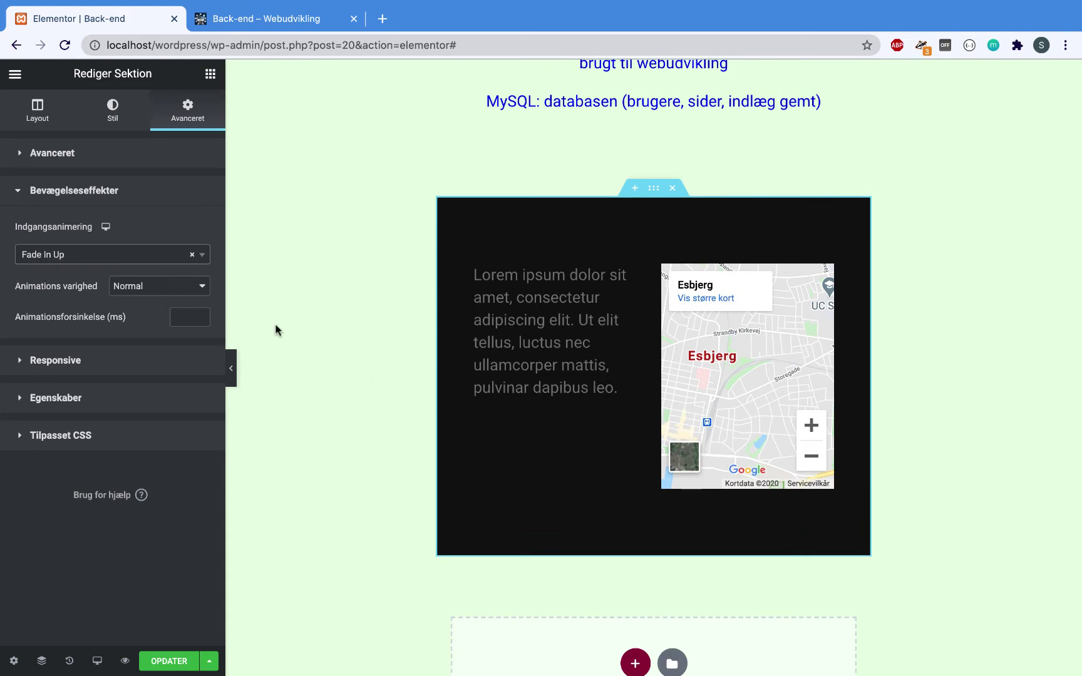
click(167, 661)
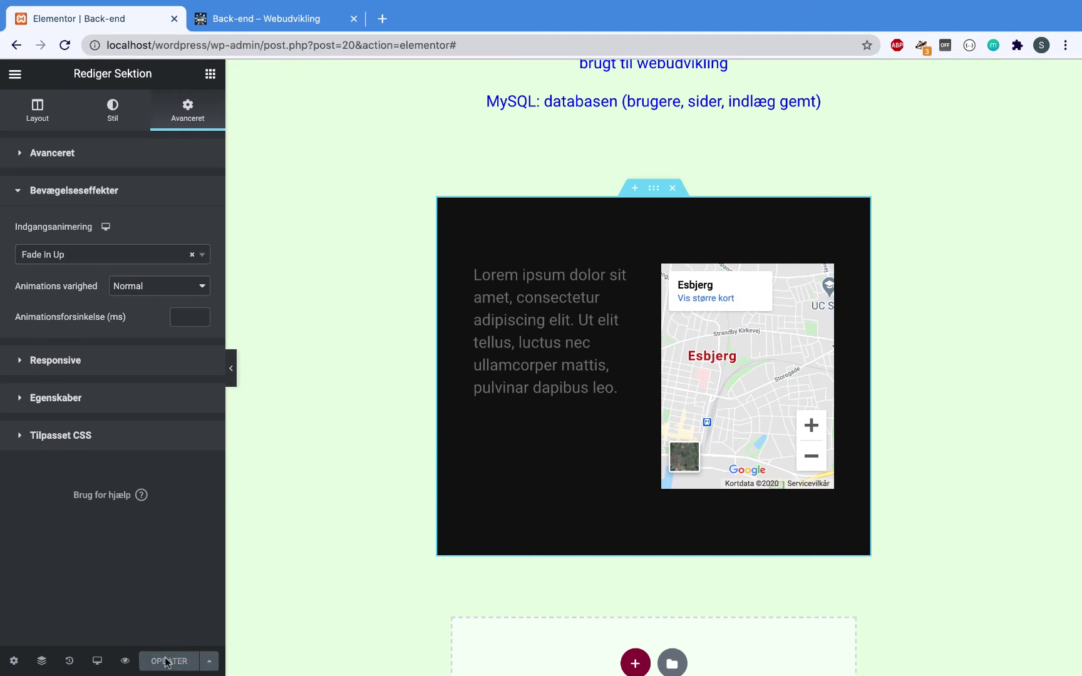
- Reload the published Back-end page and check the dark section's entrance animation and layout
click(275, 17)
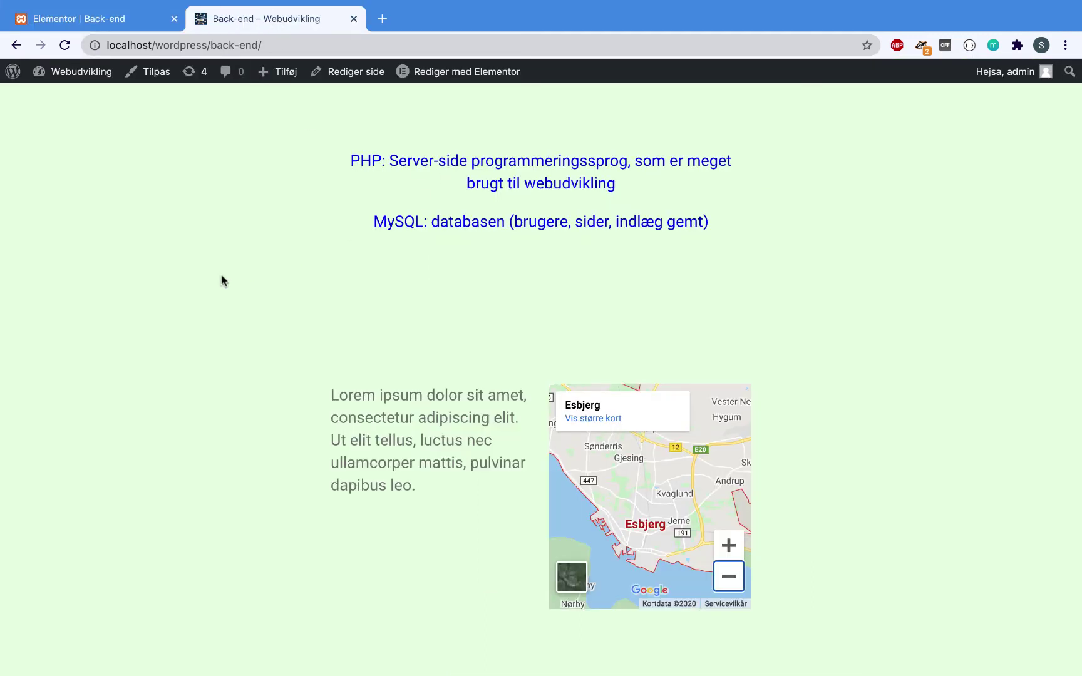
key(super+r)
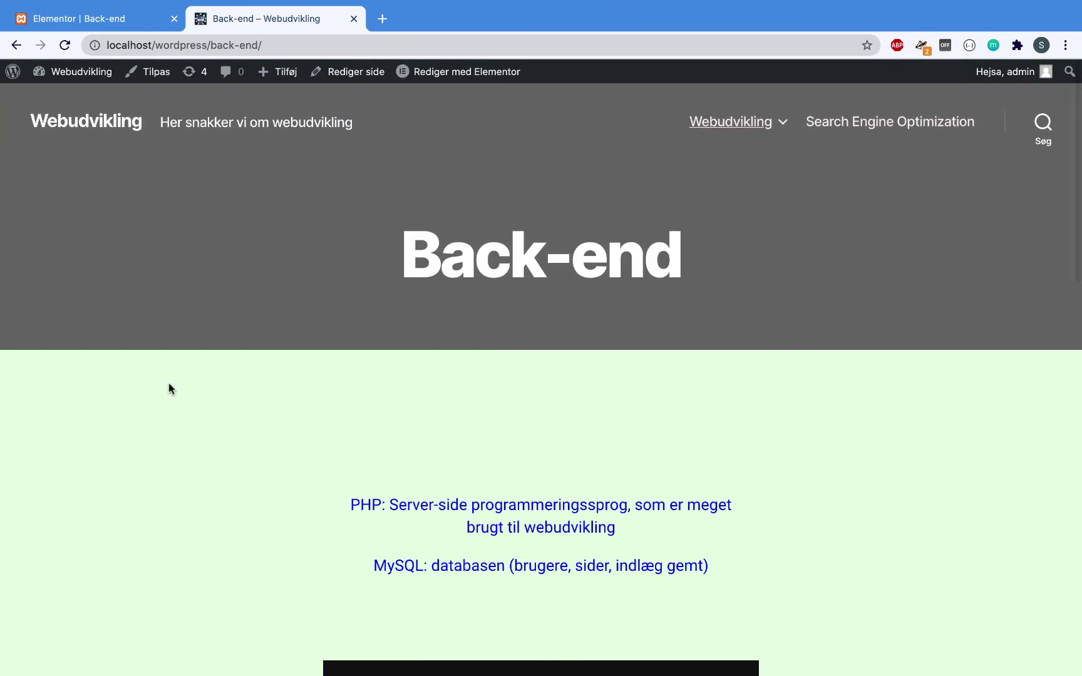
key(super+r)
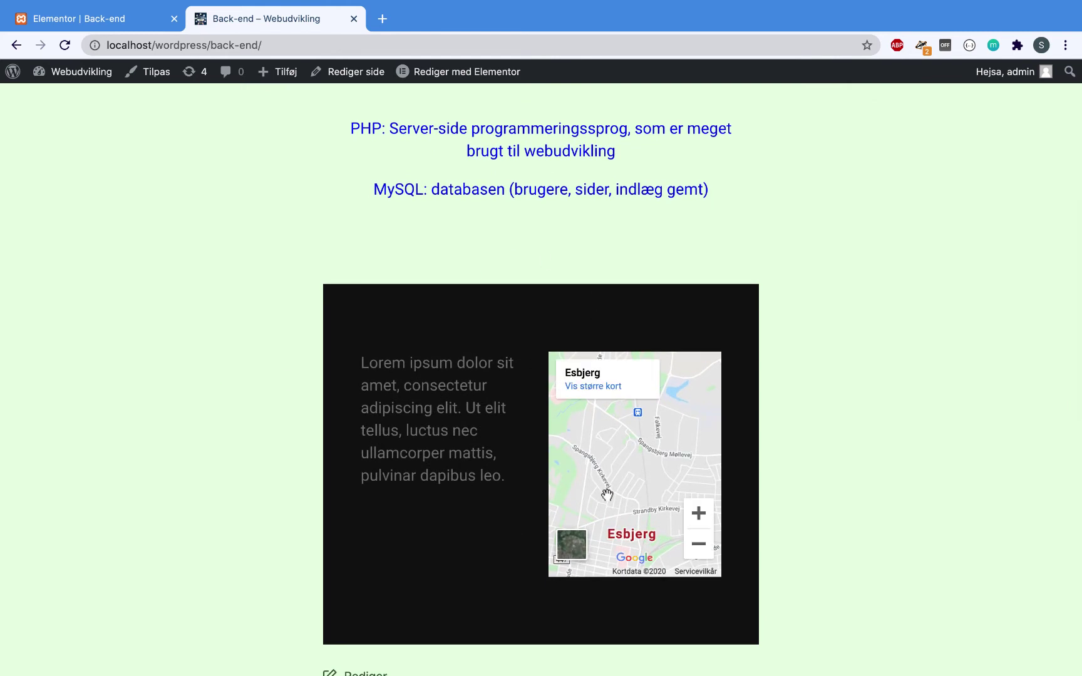
scroll(253, 310, up, 5)
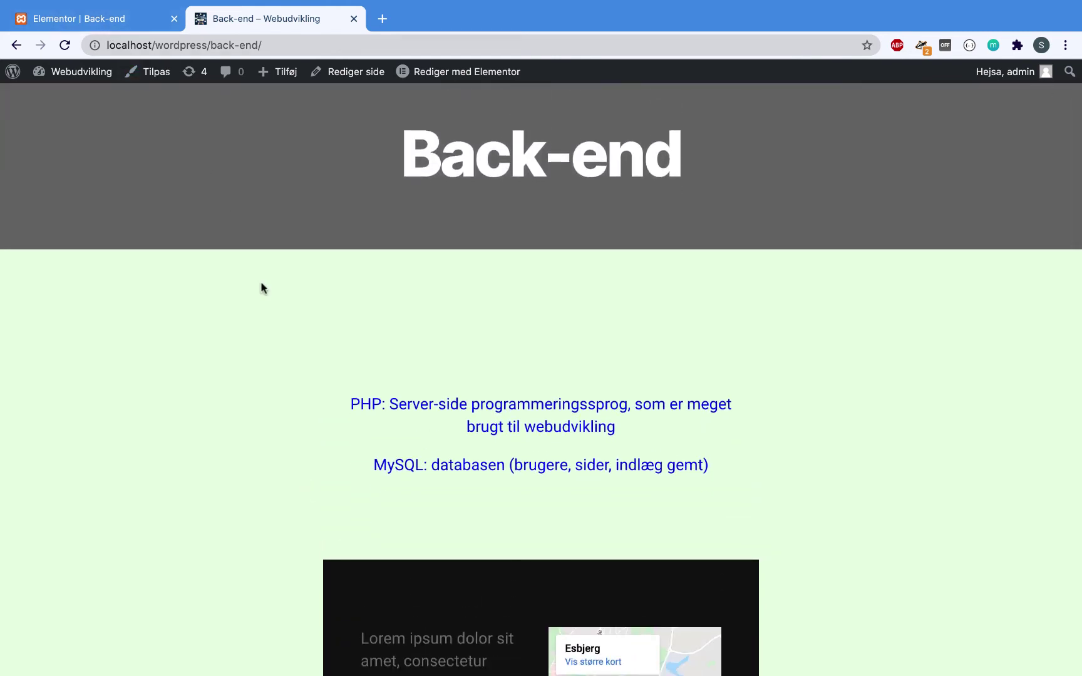
scroll(261, 288, down, 2)
scroll(242, 452, down, 4)
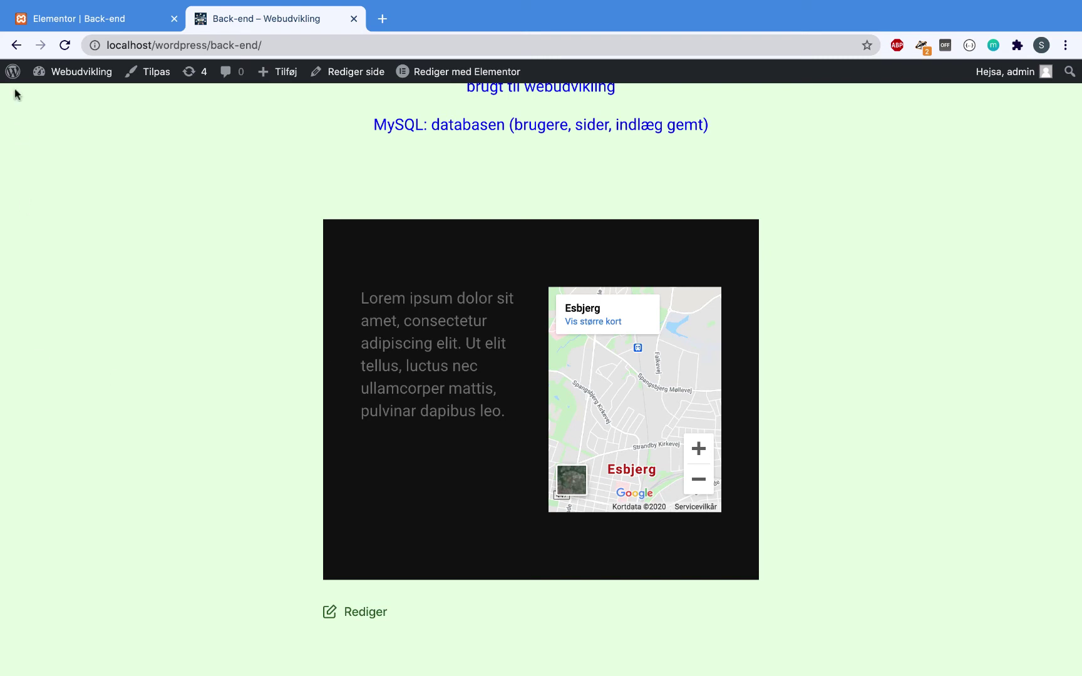
- Return to the Elementor editor and exit it to the page's WordPress edit screen
click(77, 23)
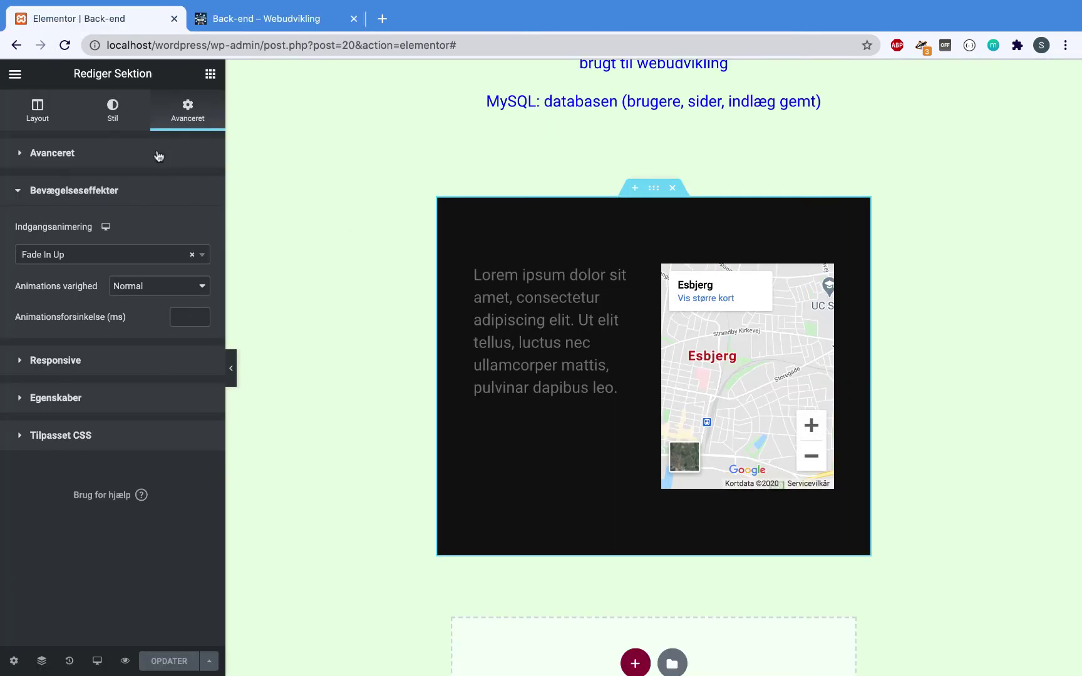
click(15, 77)
click(15, 76)
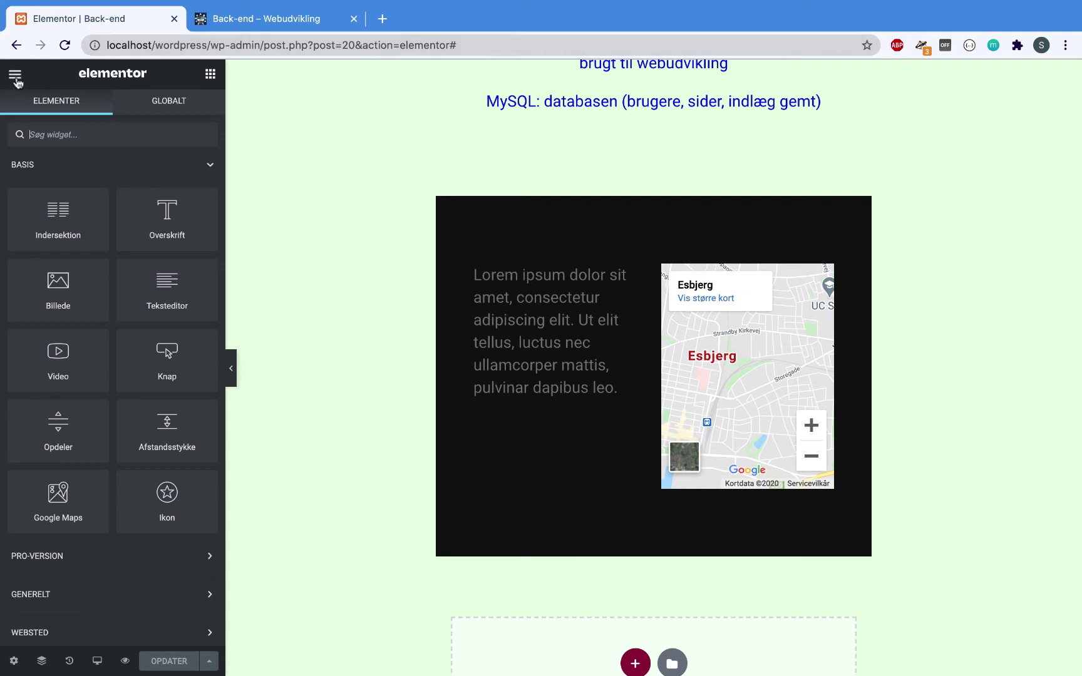
click(15, 76)
click(16, 77)
click(15, 76)
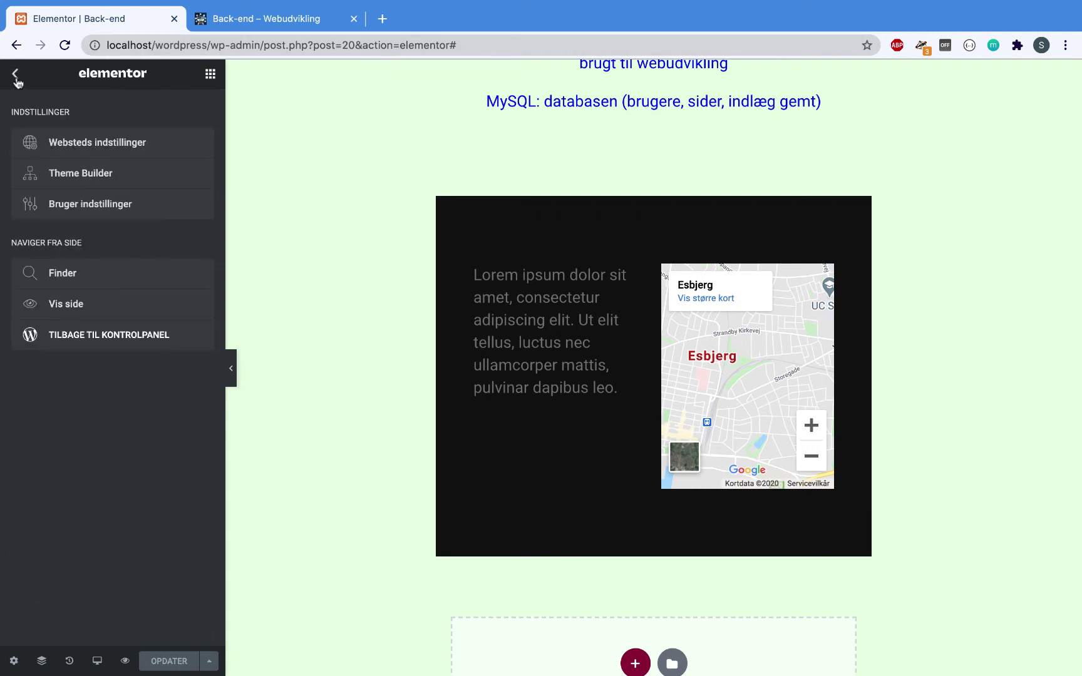
click(16, 76)
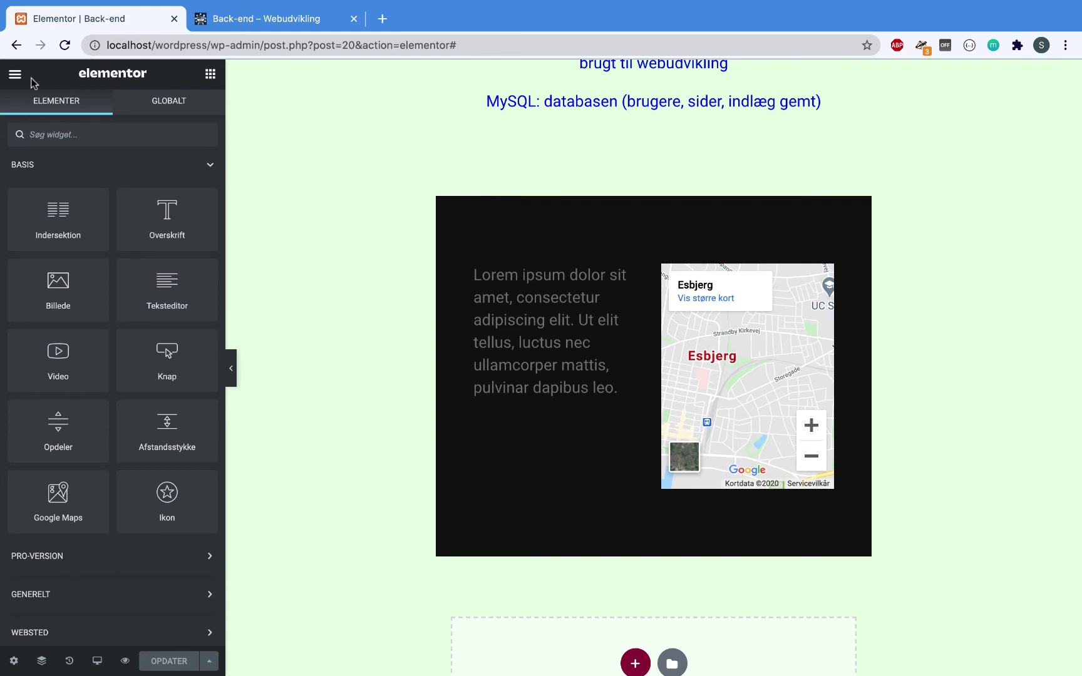
click(16, 76)
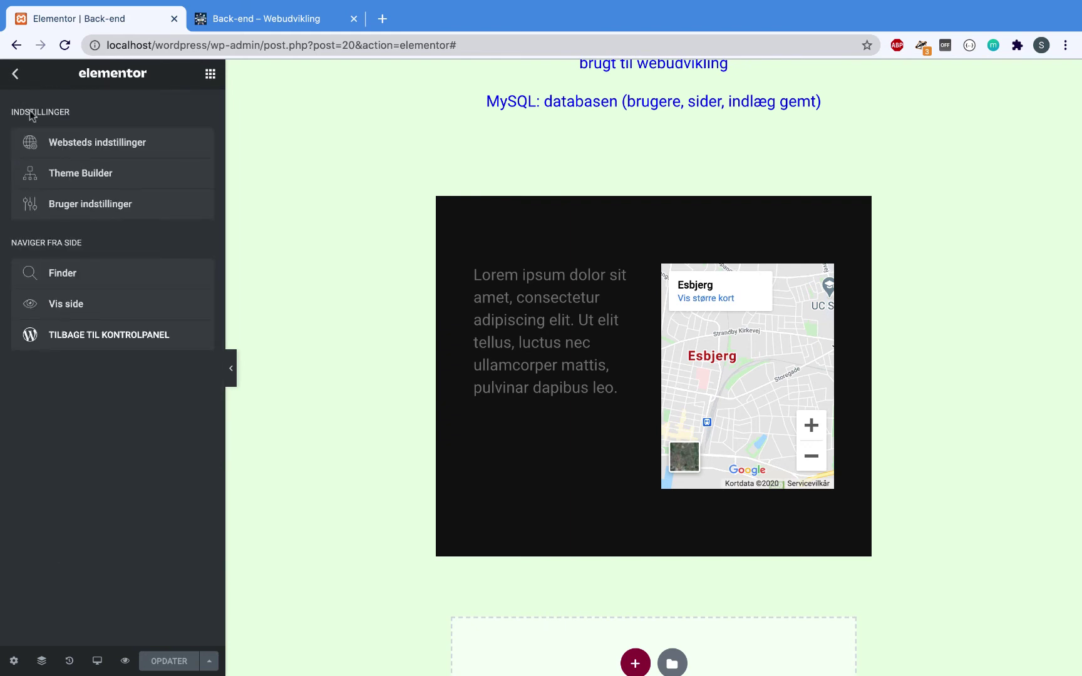
click(109, 341)
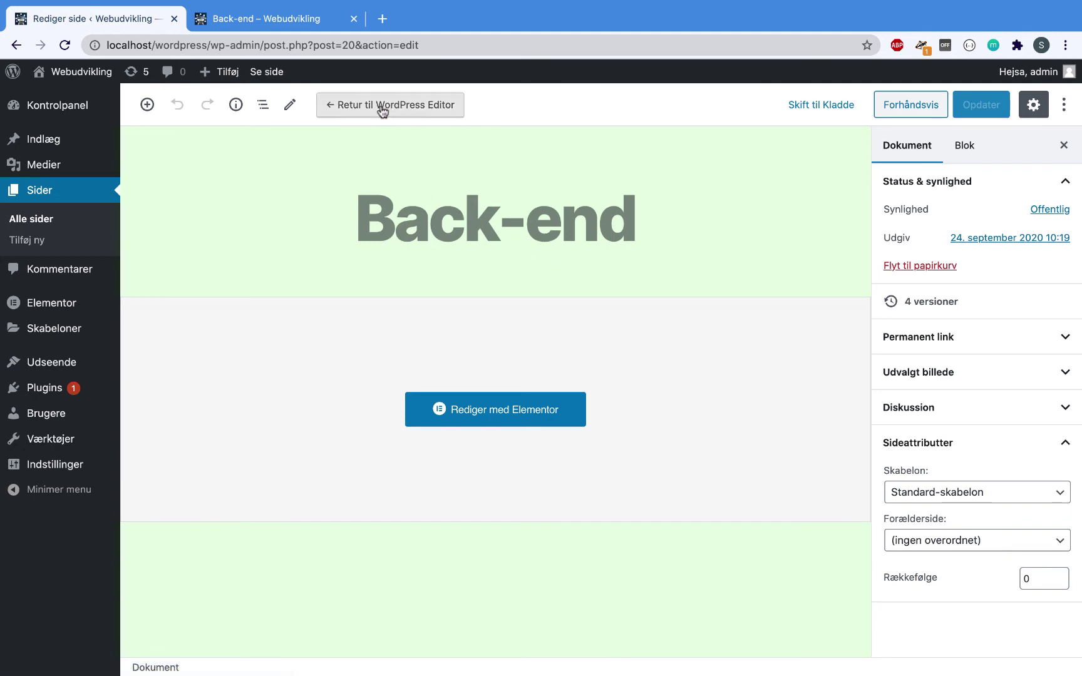
click(379, 111)
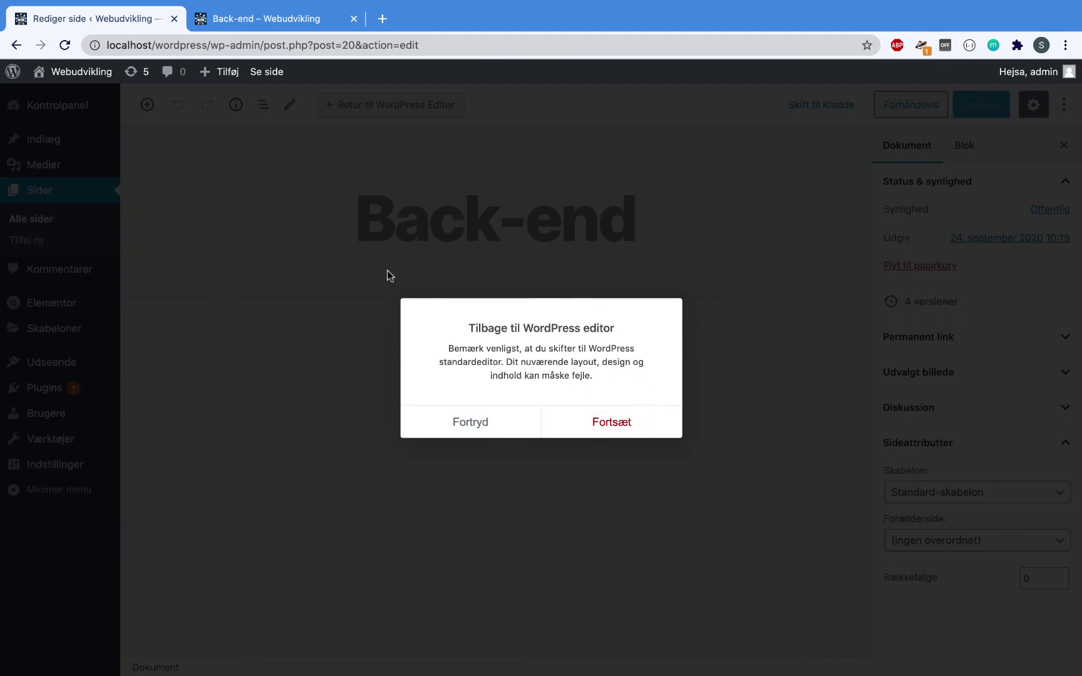
click(476, 429)
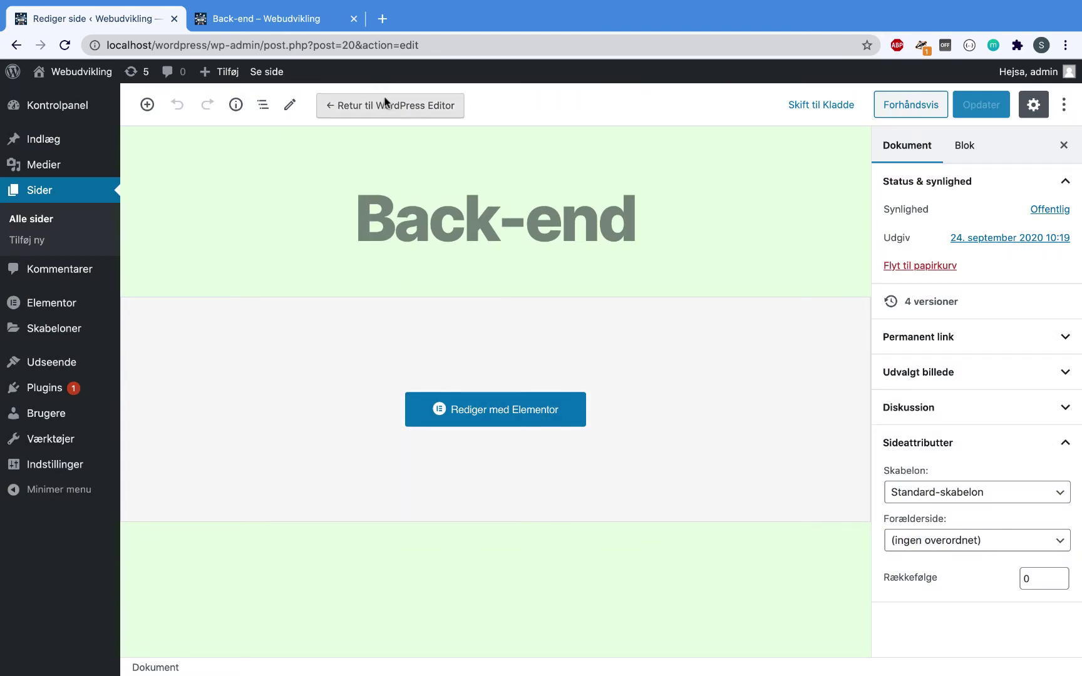
click(386, 104)
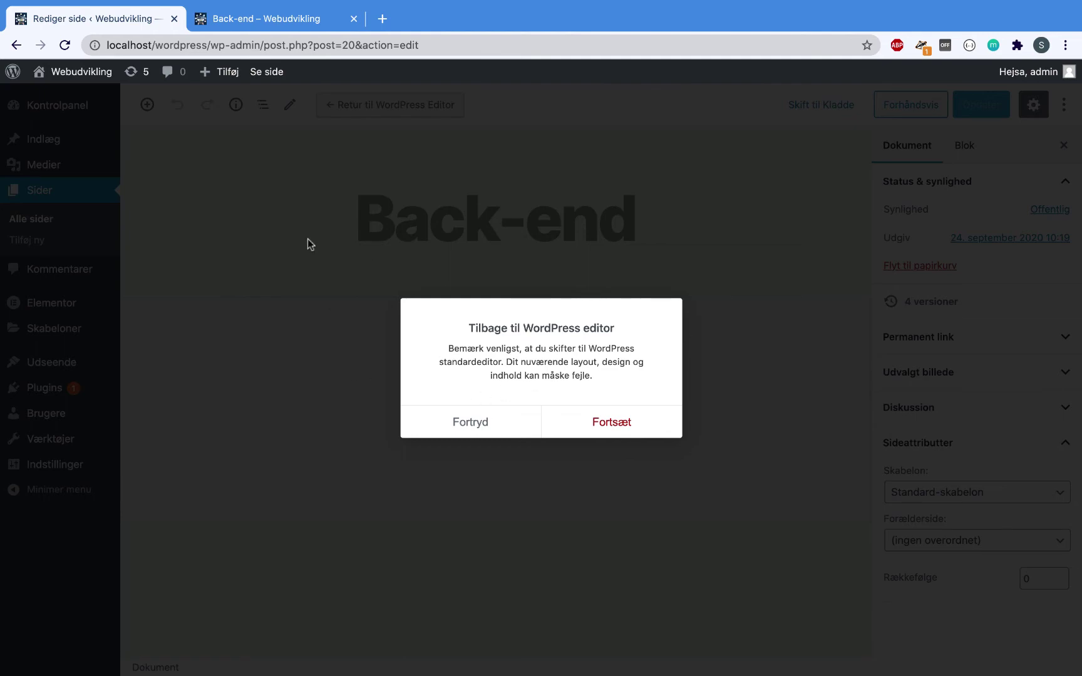
click(474, 429)
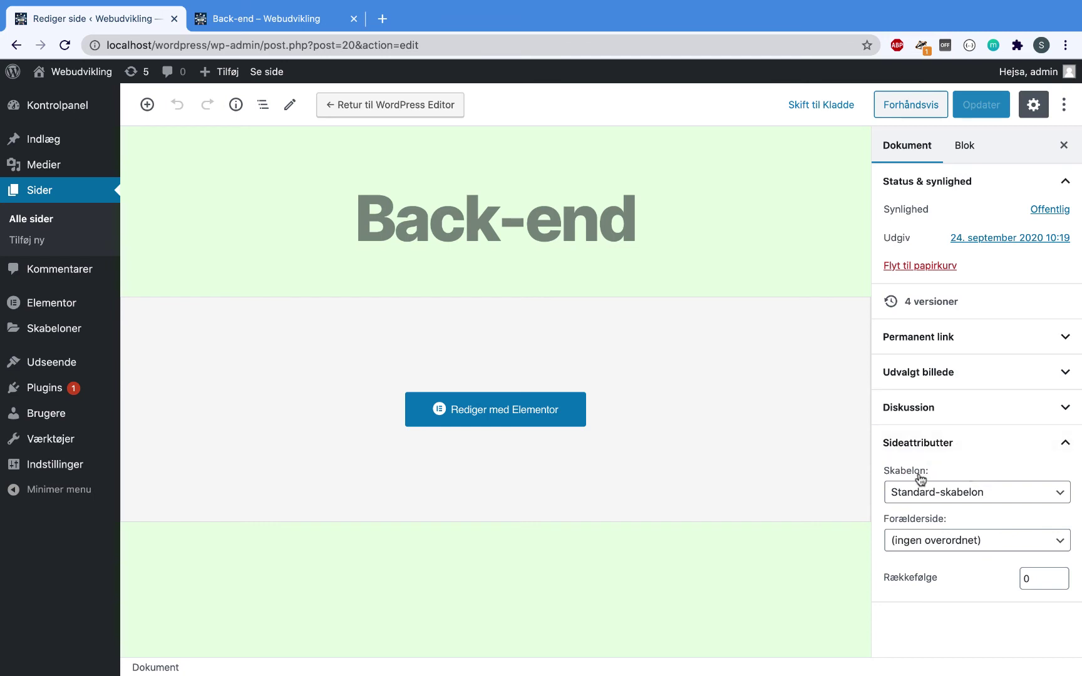
- Set the page template in Sideattributter to Elementor Fuld bredde and update the page
click(959, 445)
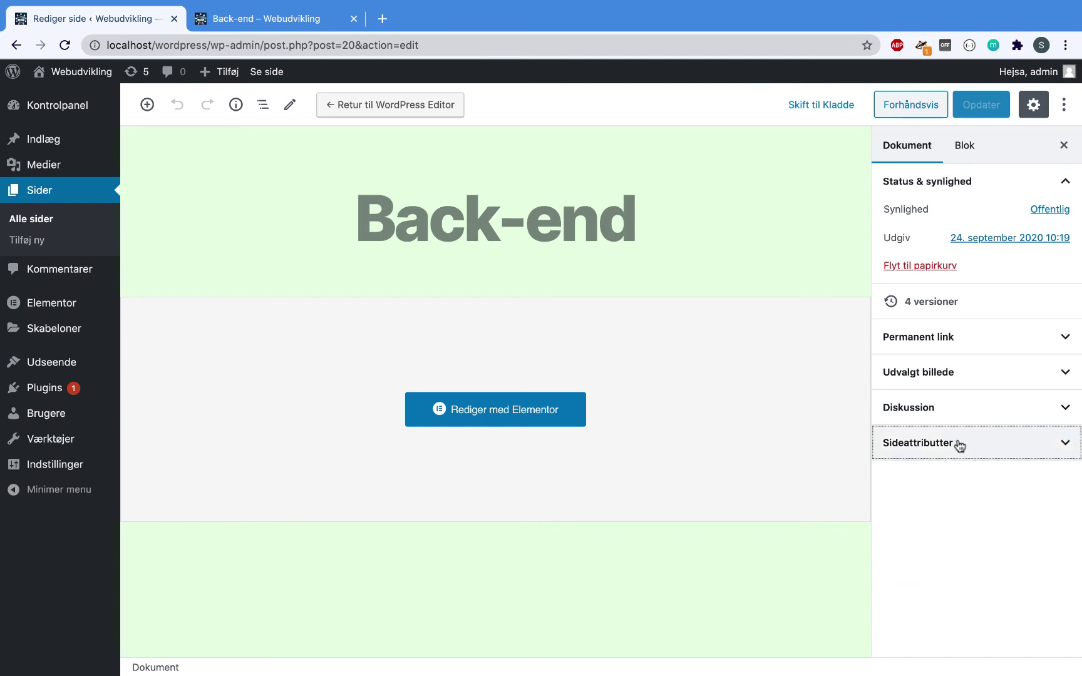
click(958, 444)
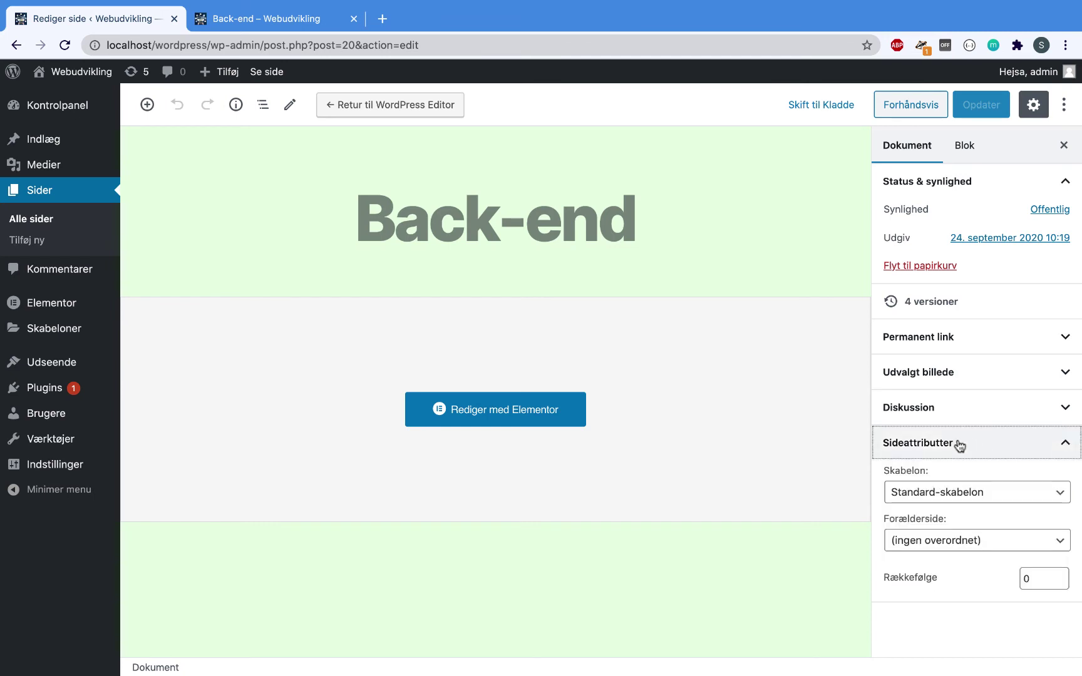
click(933, 500)
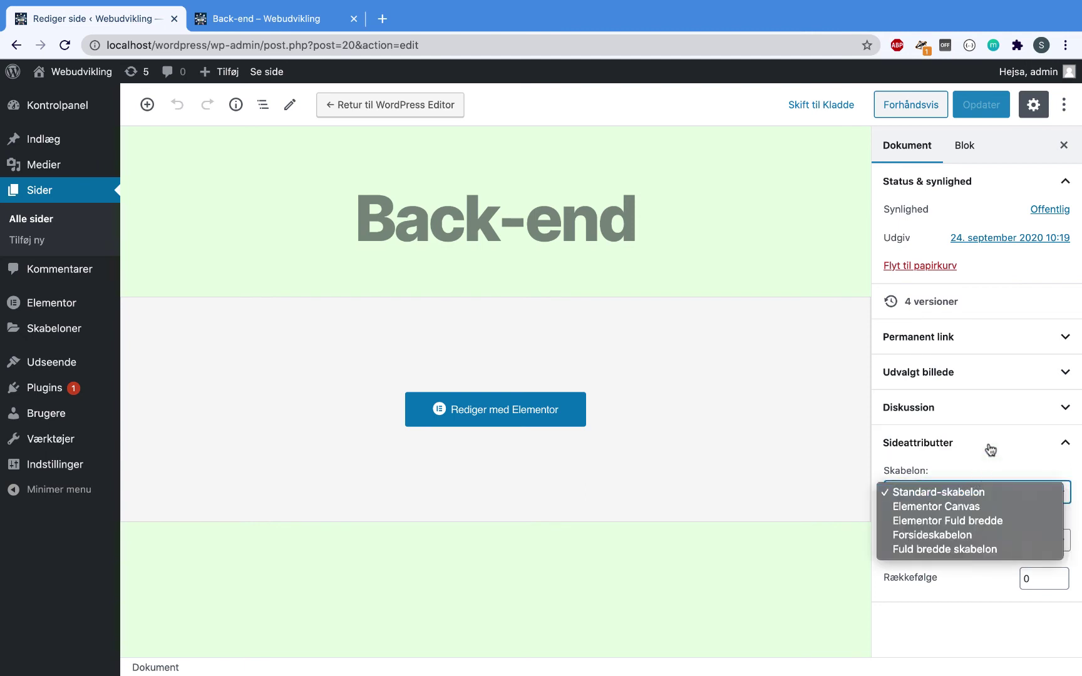
click(940, 525)
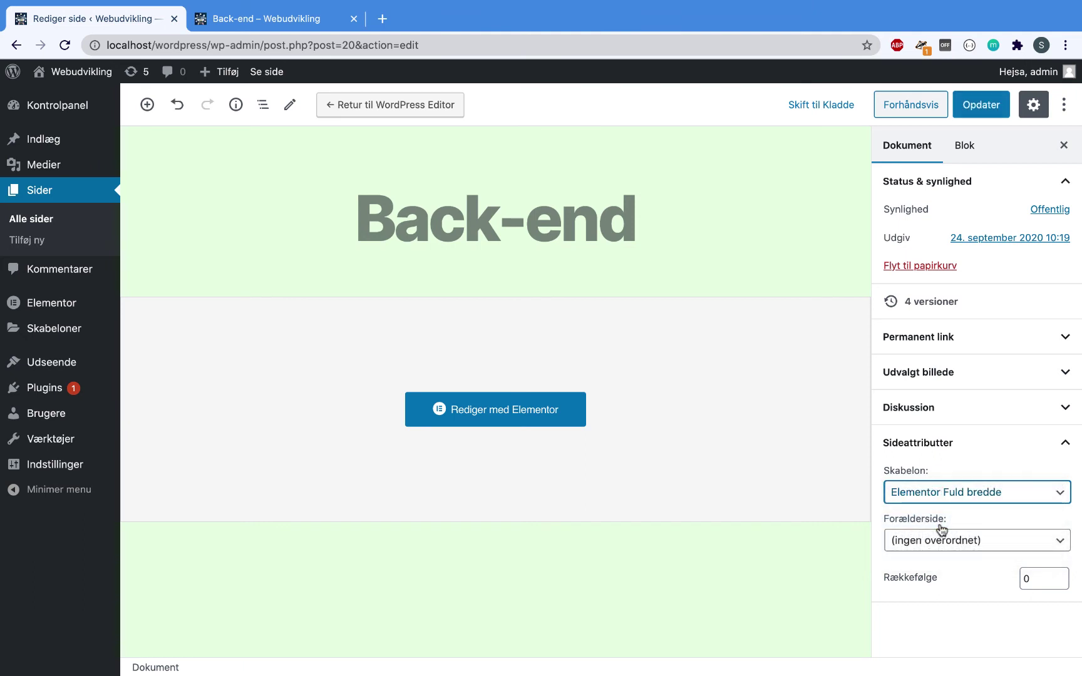
click(982, 106)
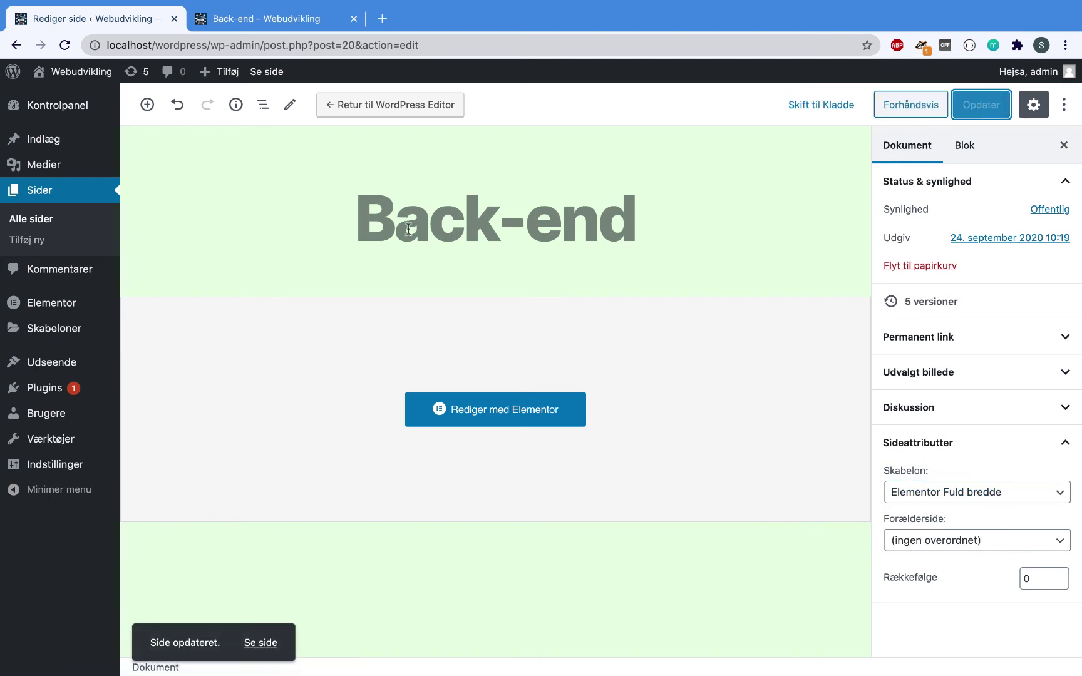
- Reload the published Back-end page and examine its layout with the new template from header to footer
click(254, 28)
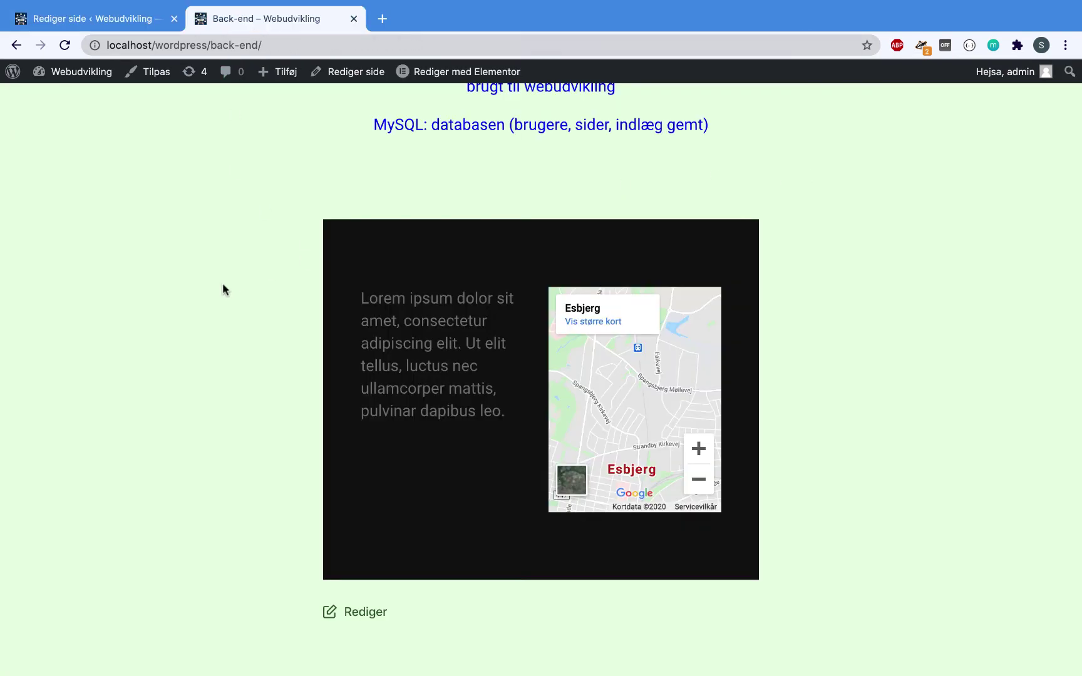
key(super+r)
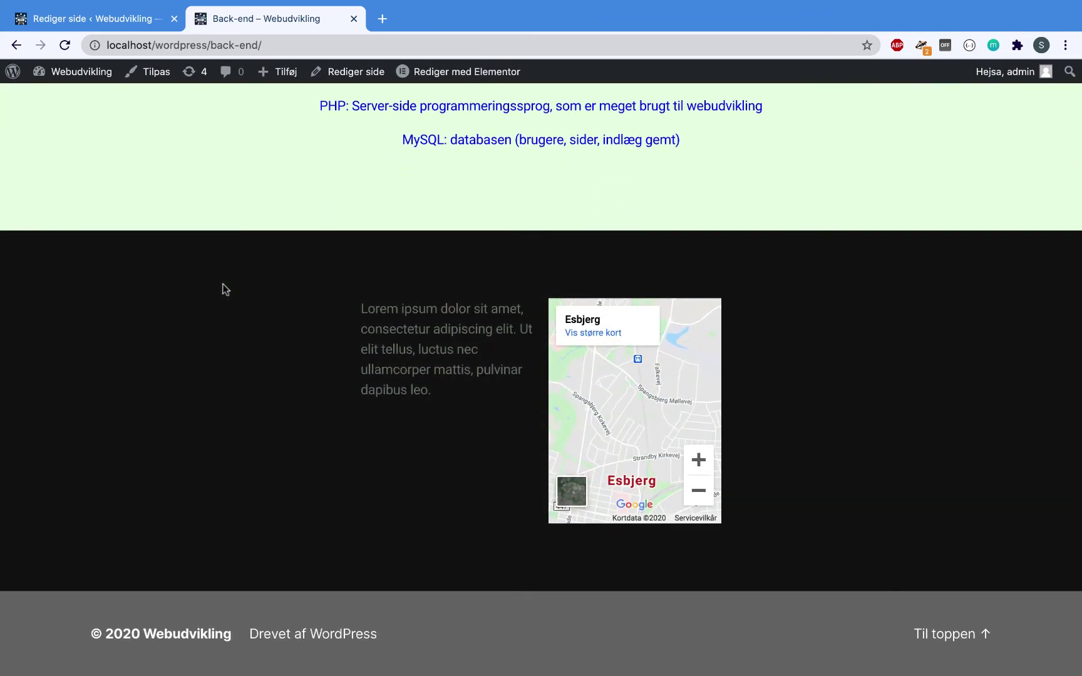
scroll(225, 290, up, 1)
scroll(226, 289, up, 3)
scroll(230, 300, down, 4)
key(super+r)
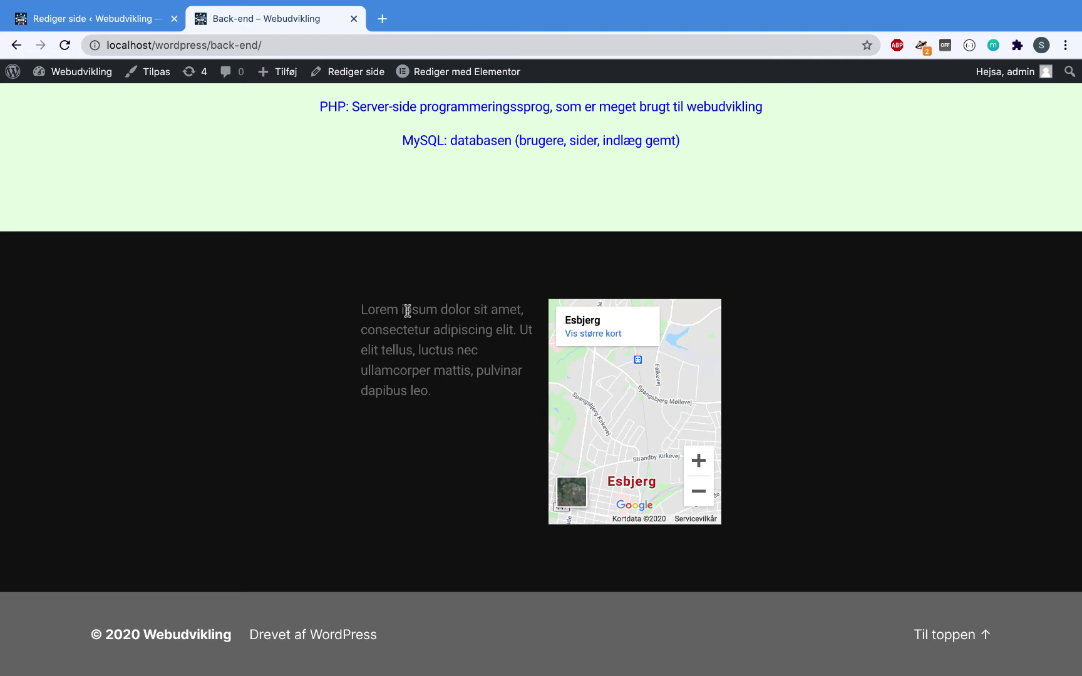
- Reopen the Back-end page in Elementor and go to the add-section area below the map section
click(100, 27)
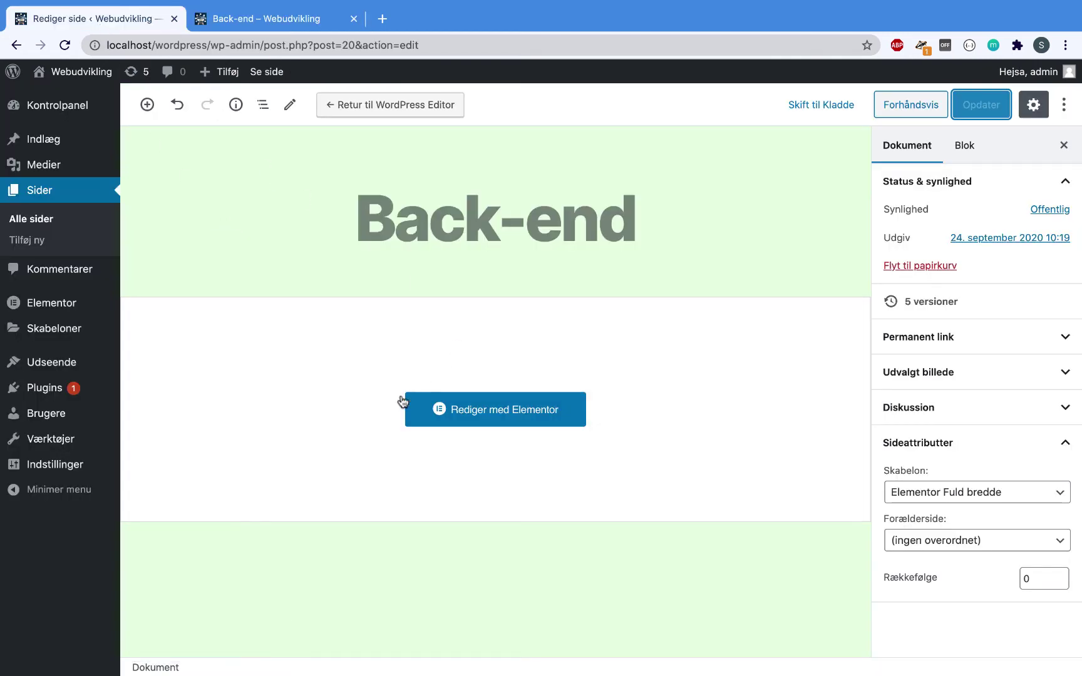
click(487, 424)
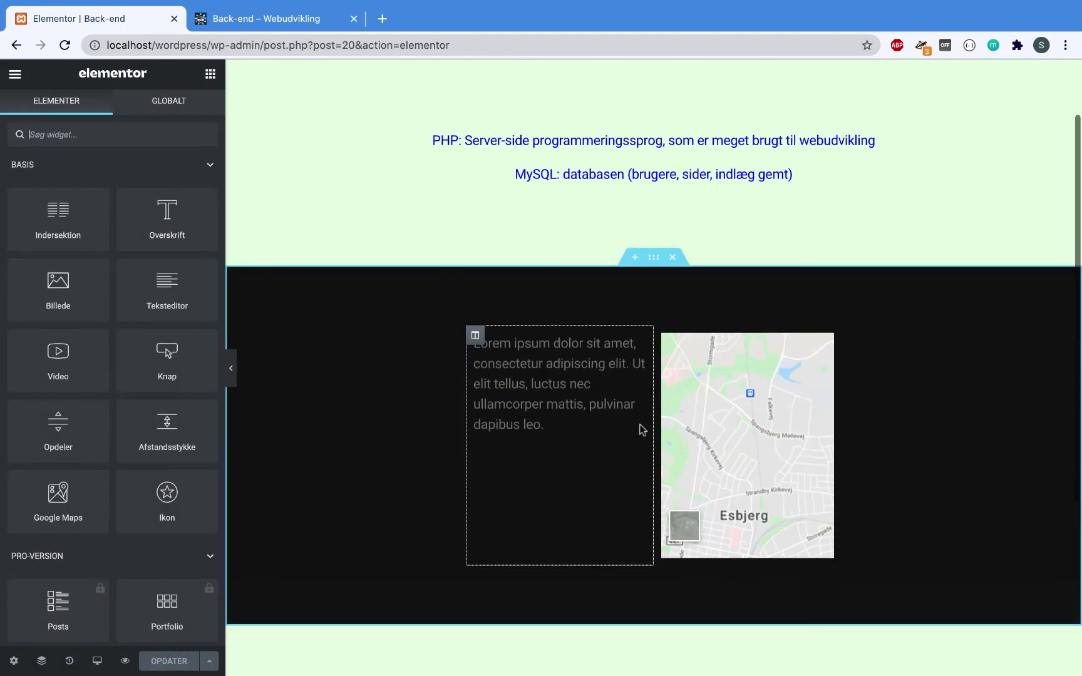
scroll(456, 323, up, 2)
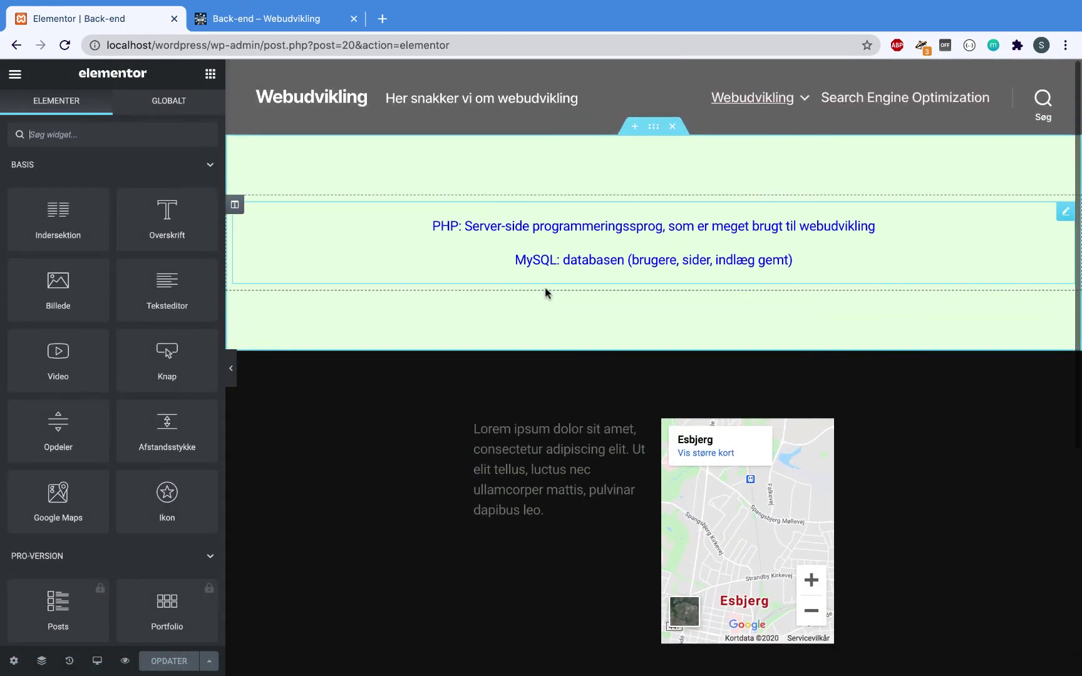
scroll(530, 490, down, 1)
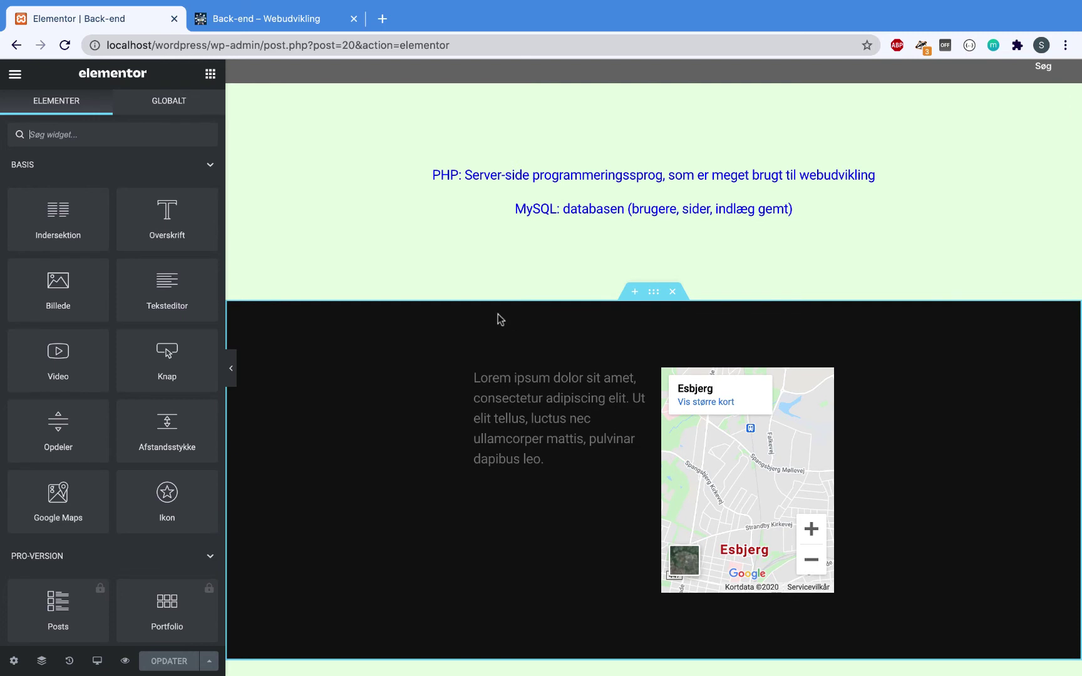
scroll(500, 319, down, 5)
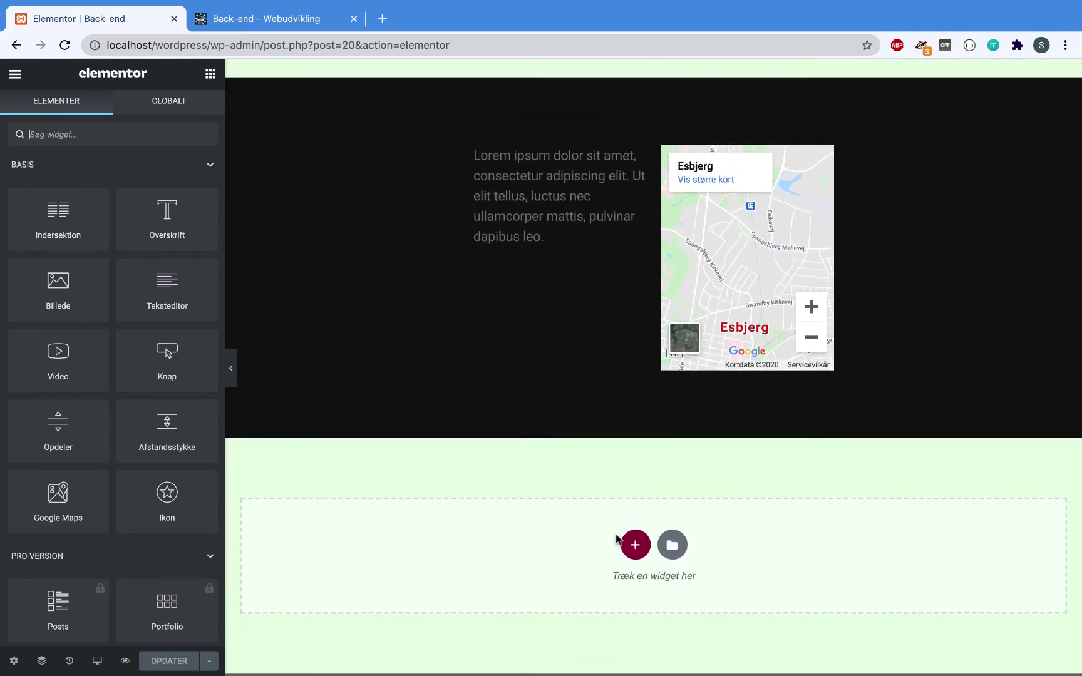
scroll(616, 538, down, 2)
click(635, 462)
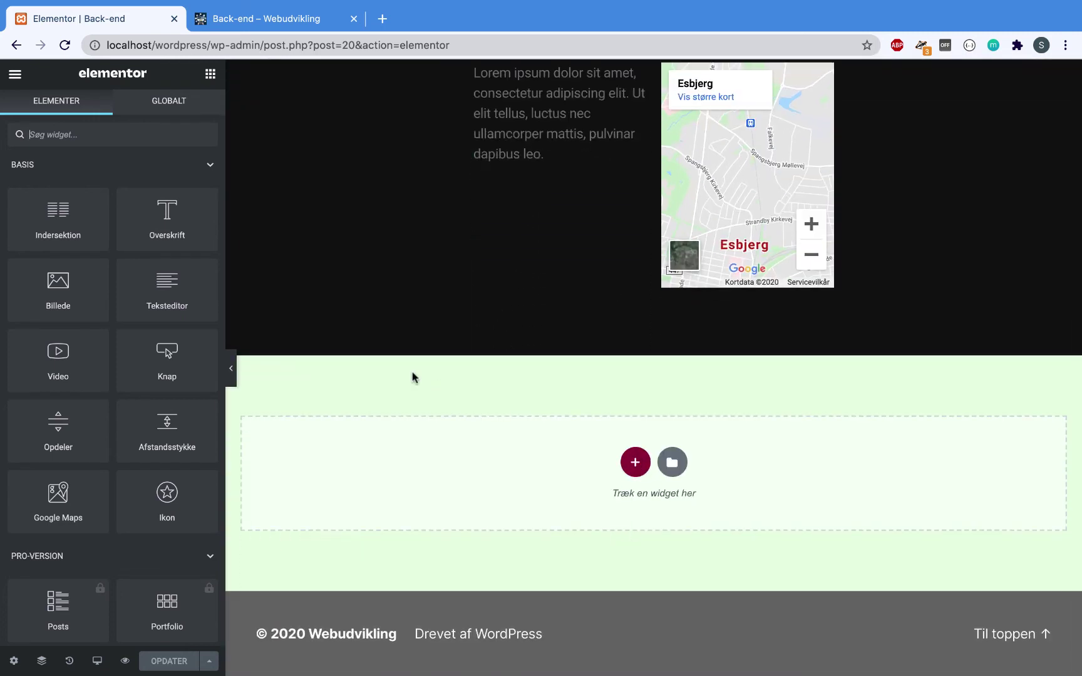
- Add a new single-column section below the map section
click(634, 463)
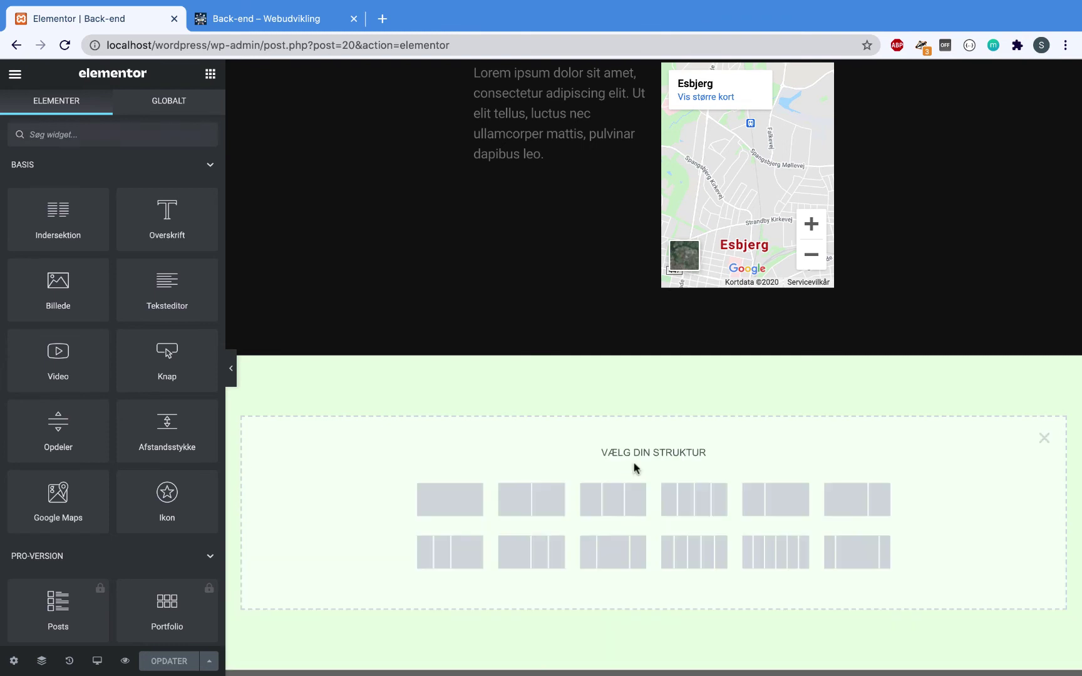
scroll(634, 467, down, 2)
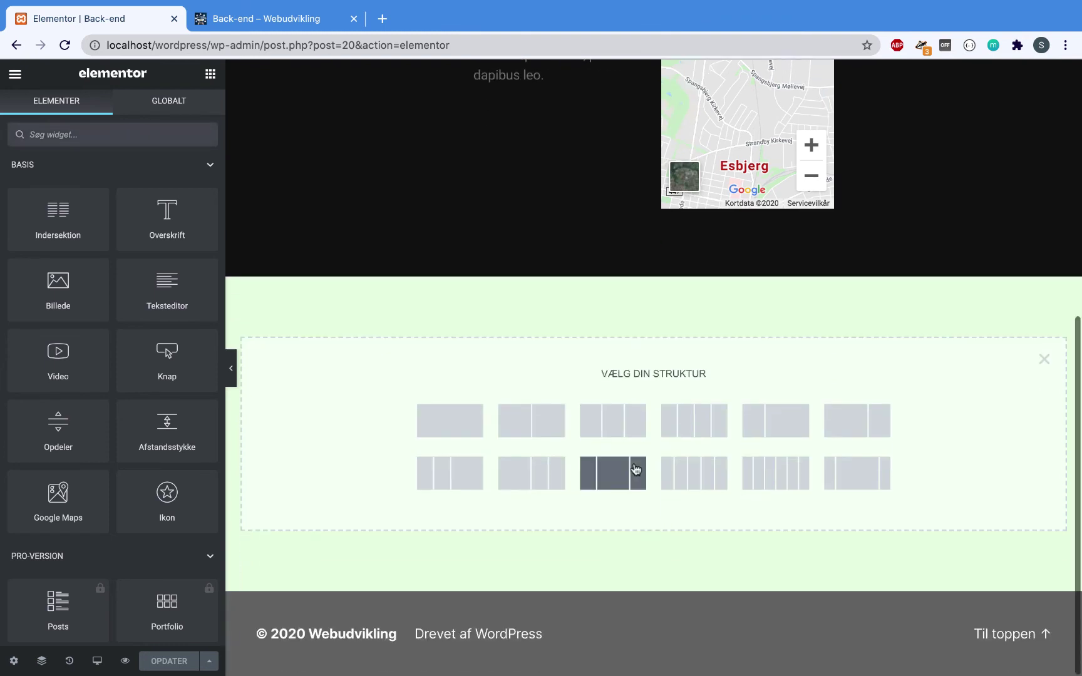
click(438, 432)
scroll(482, 388, down, 2)
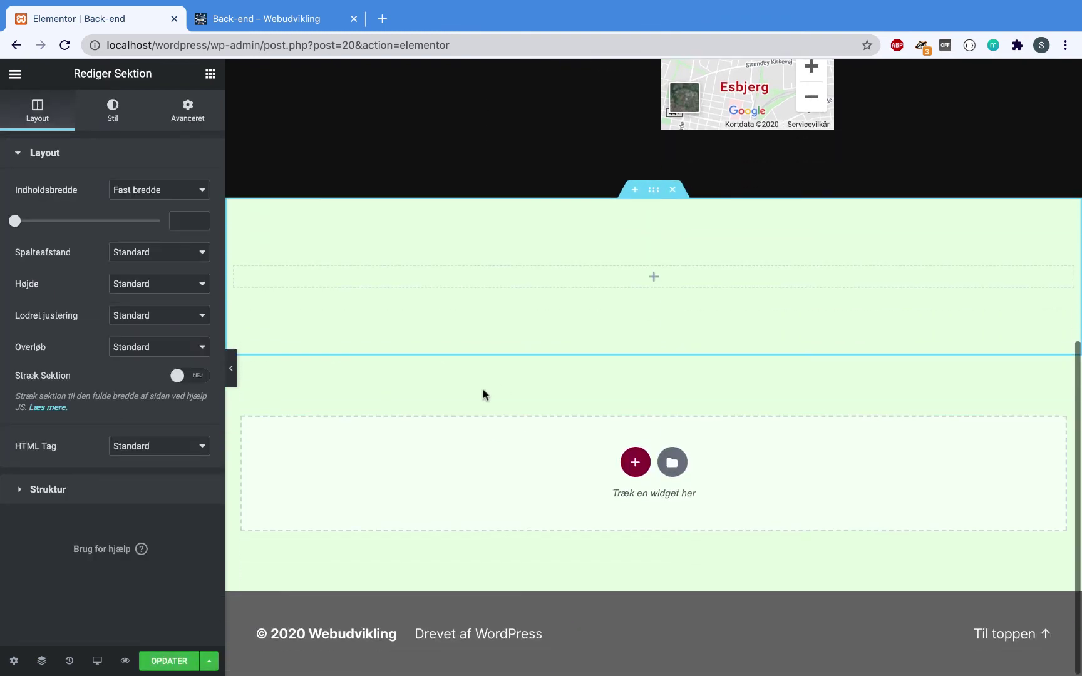
scroll(622, 304, up, 2)
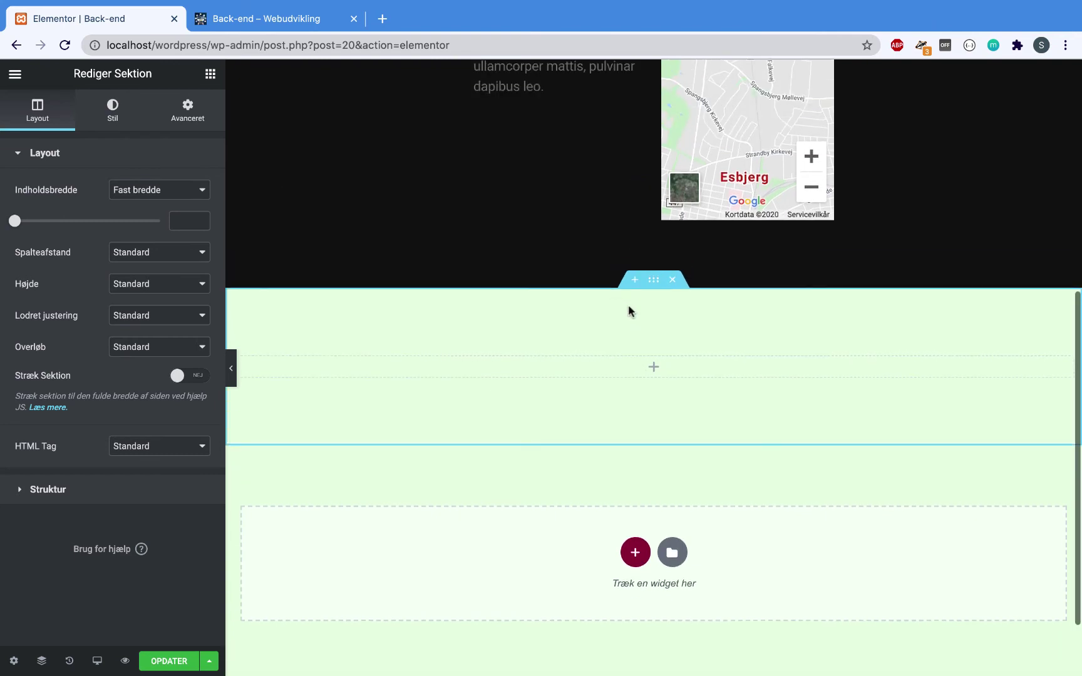
- Place a Billedkarussel widget from the Generelt category in the empty column of the new section
click(653, 370)
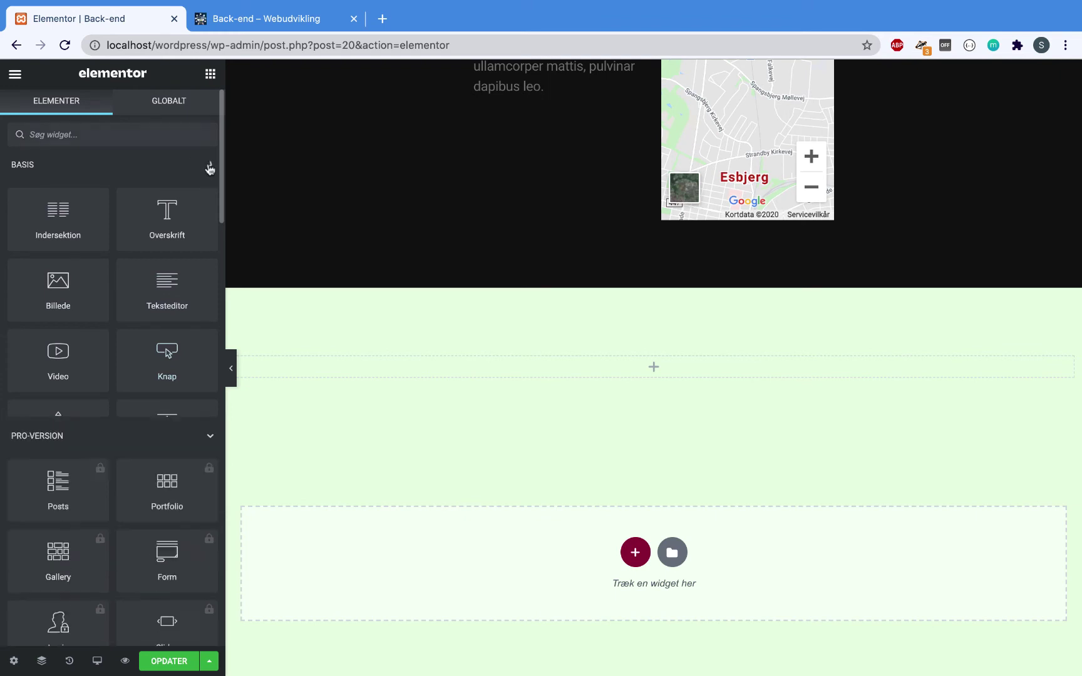
click(209, 167)
scroll(169, 344, down, 3)
scroll(171, 346, down, 1)
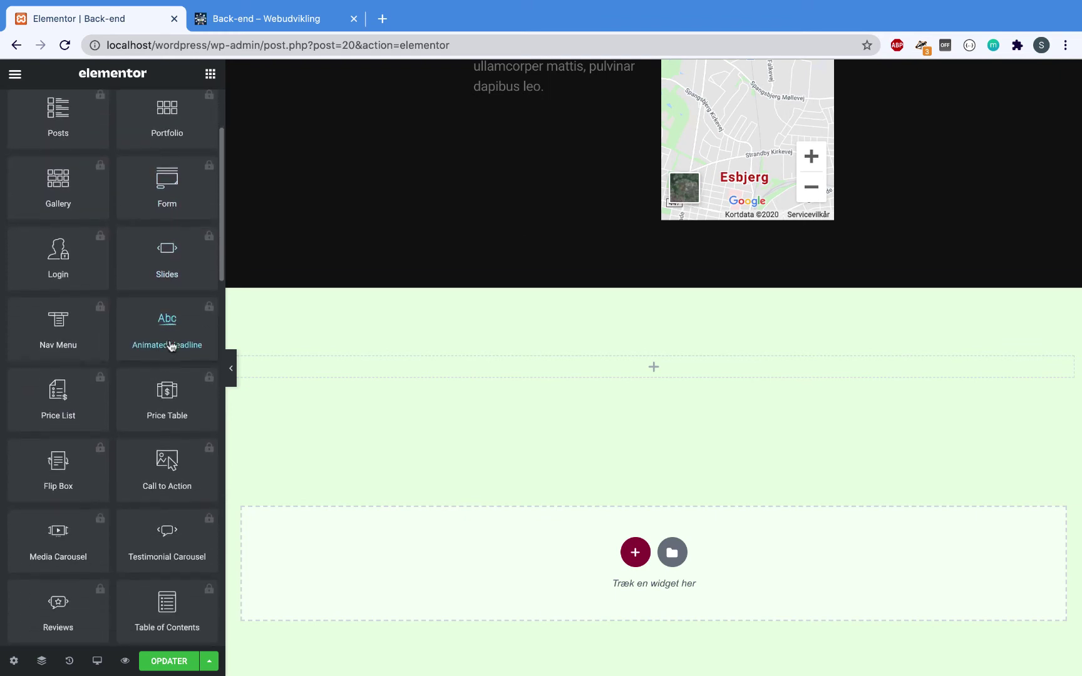
scroll(170, 345, up, 2)
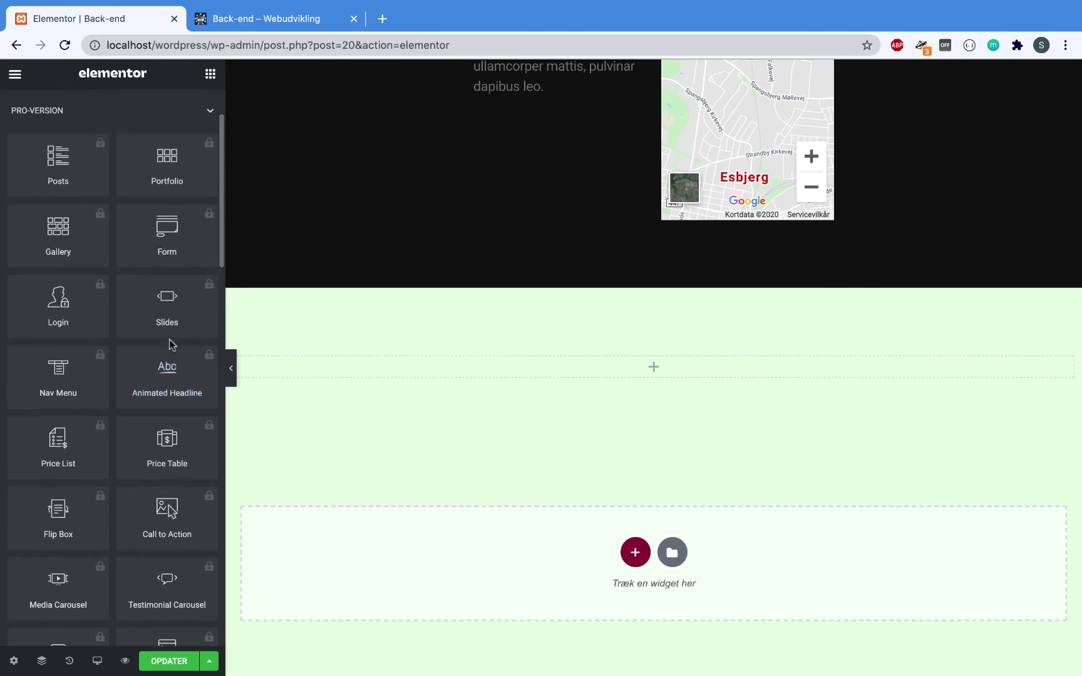
click(210, 111)
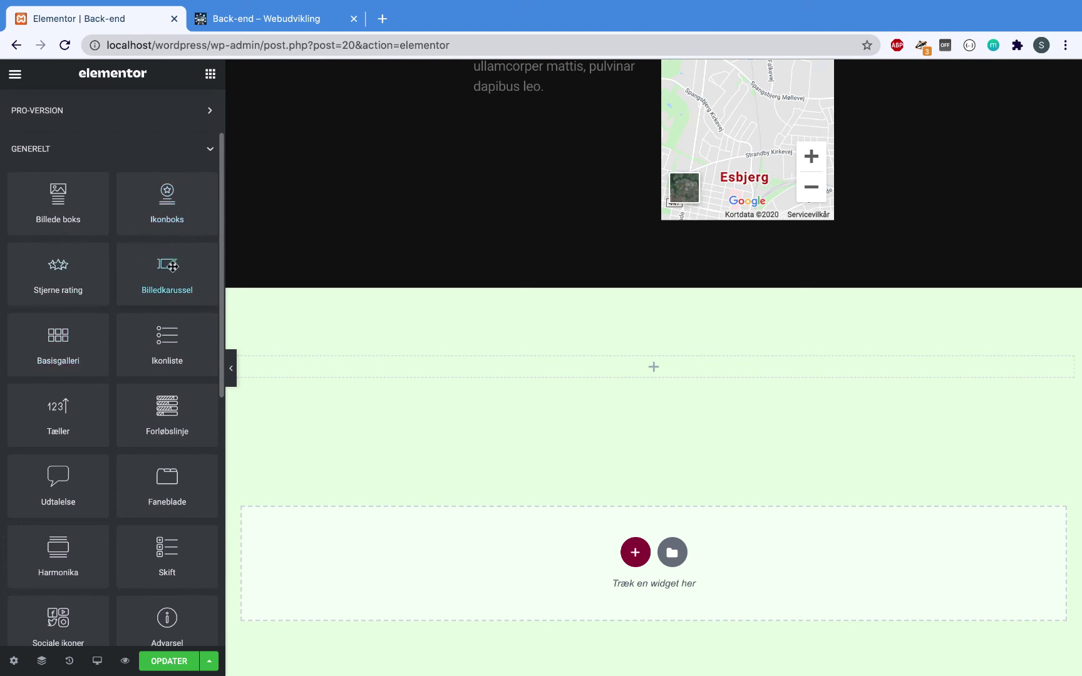
drag(173, 266, 653, 369)
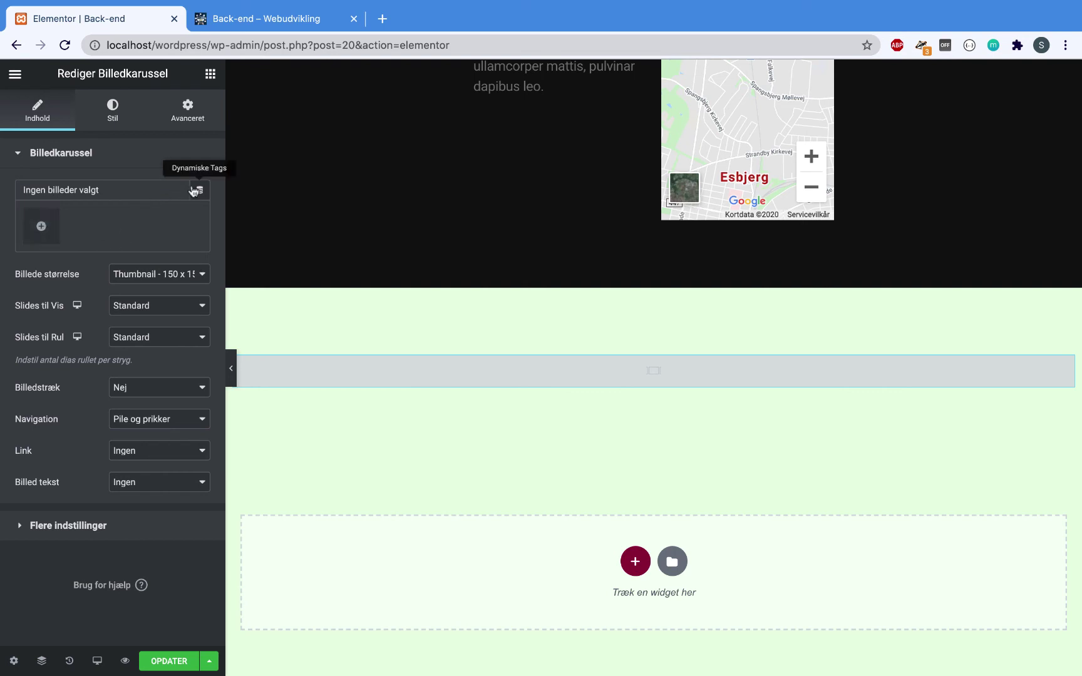
- Open the media library to choose images for the carousel
click(50, 226)
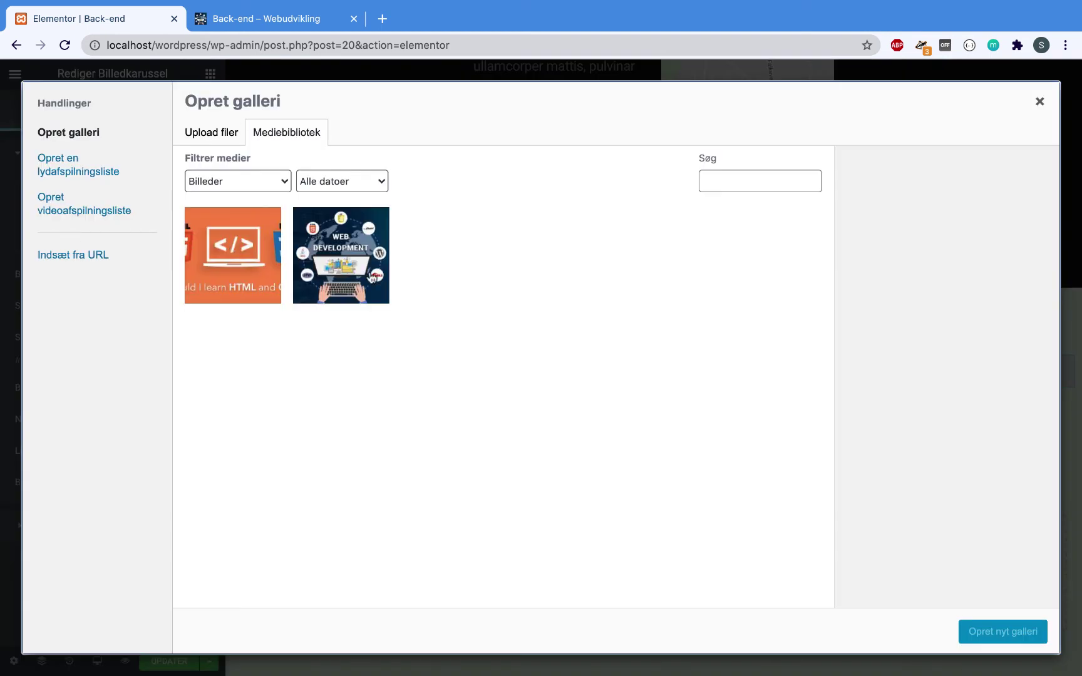